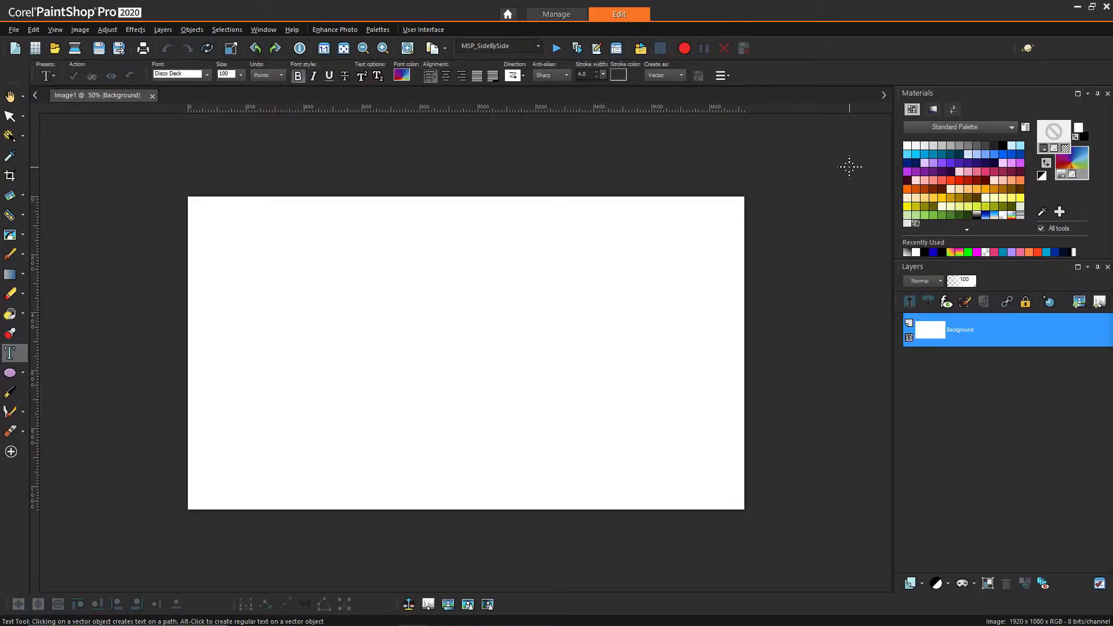
Set the foreground material to the Beige3 gradient without saving changes to the preset
click(1067, 149)
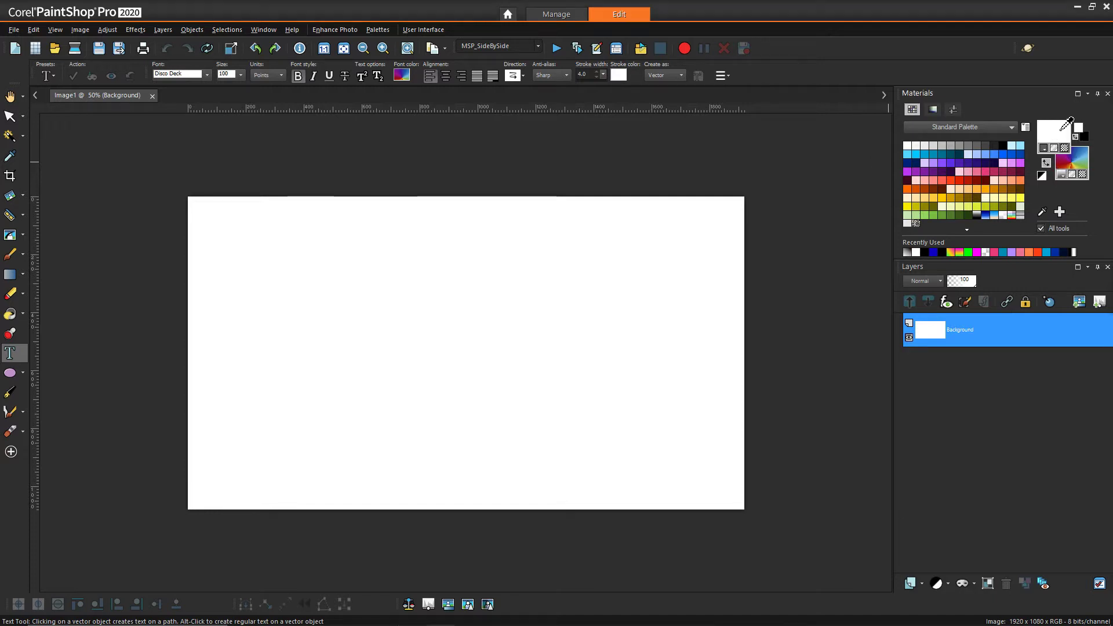
click(1056, 127)
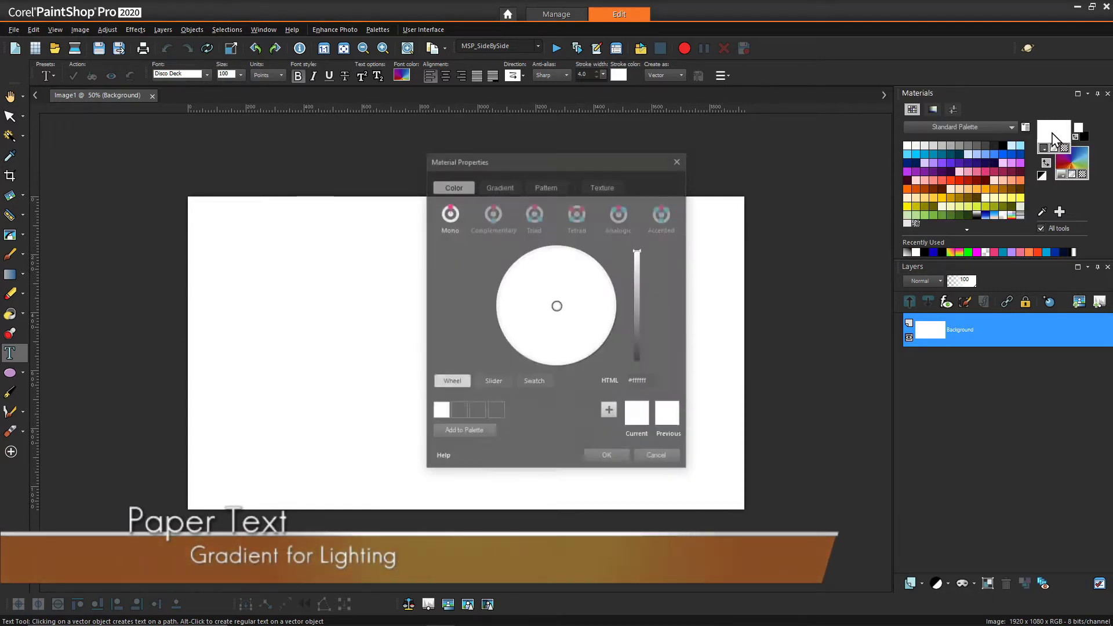
click(496, 187)
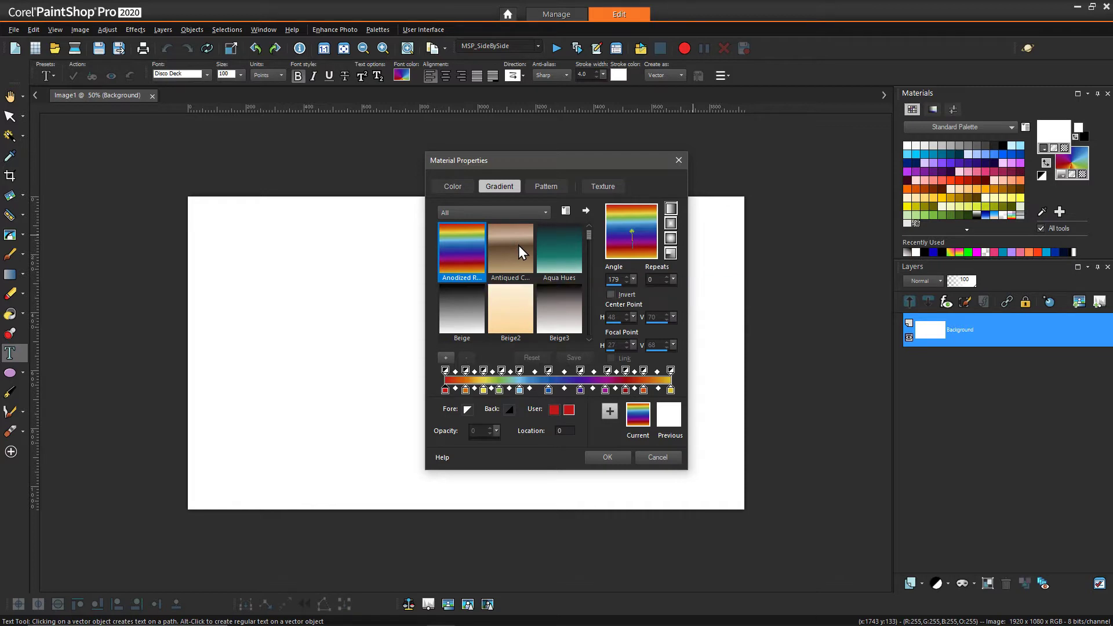
click(565, 322)
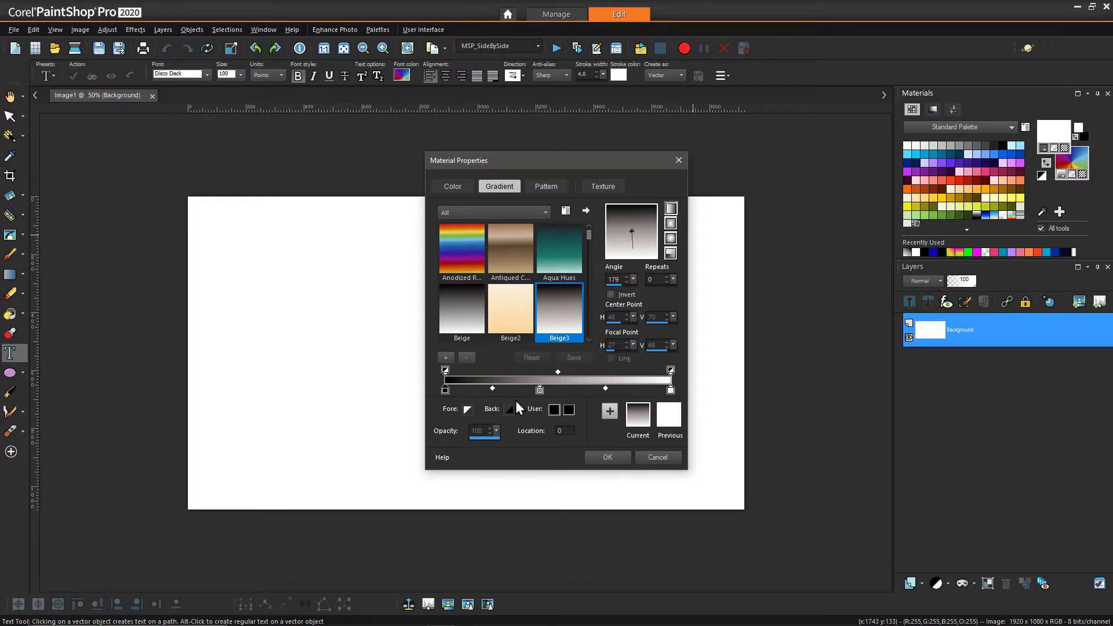
click(540, 391)
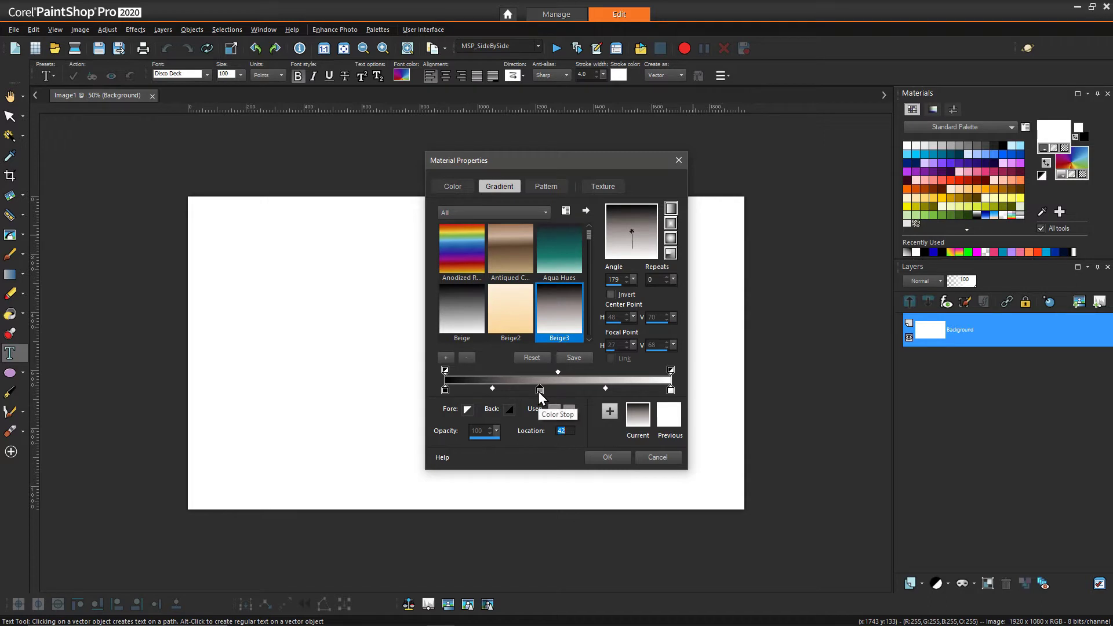
click(606, 456)
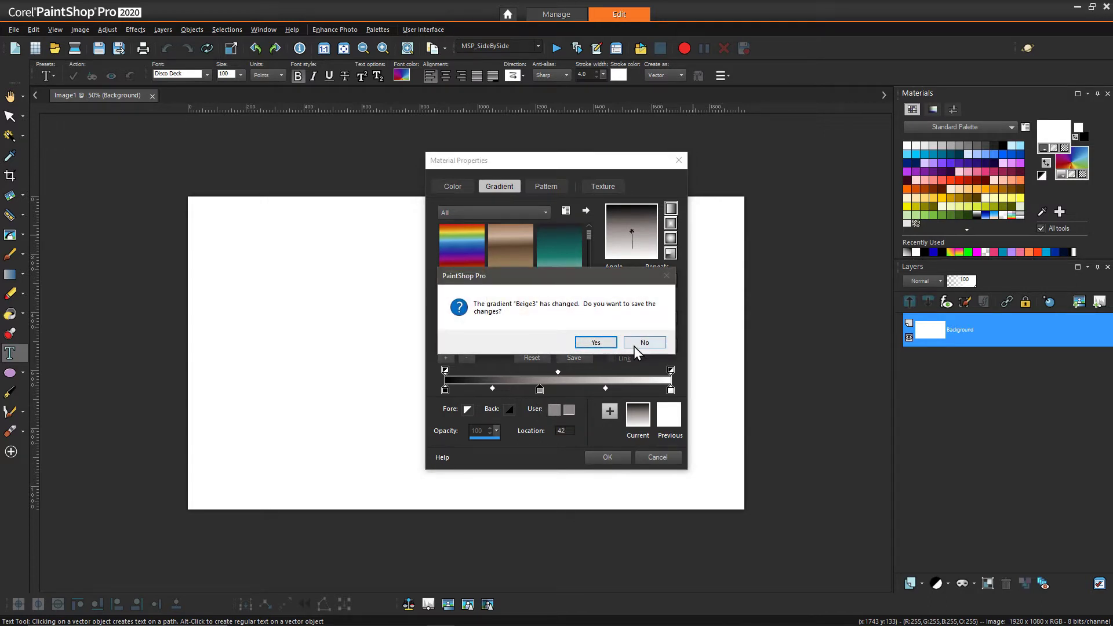
click(637, 343)
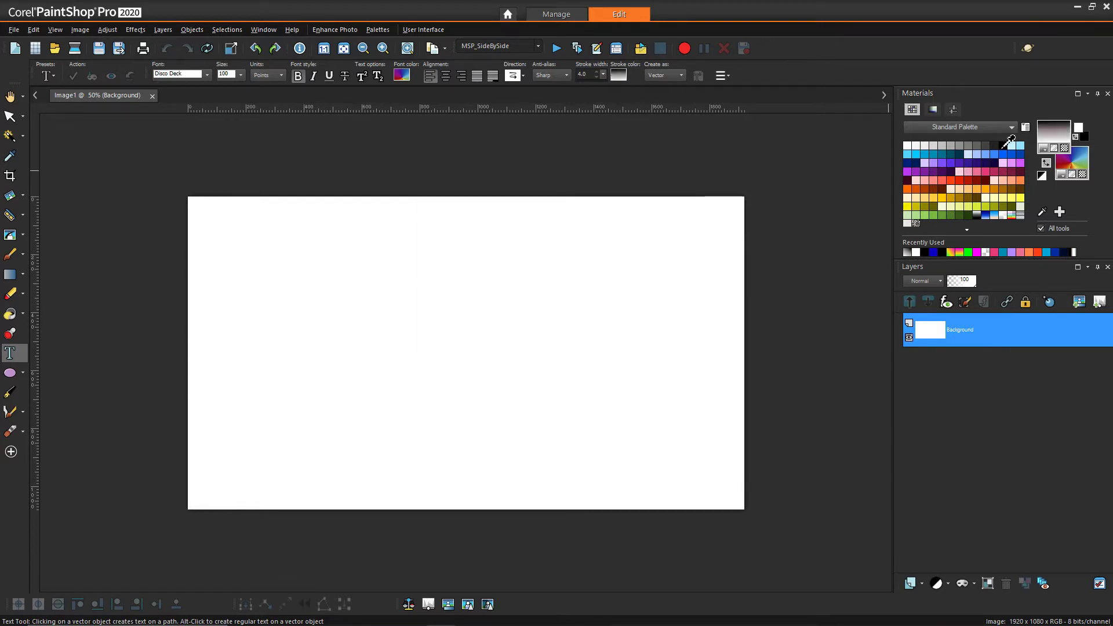
Rotate the foreground gradient to a diagonal angle of 308
click(1055, 130)
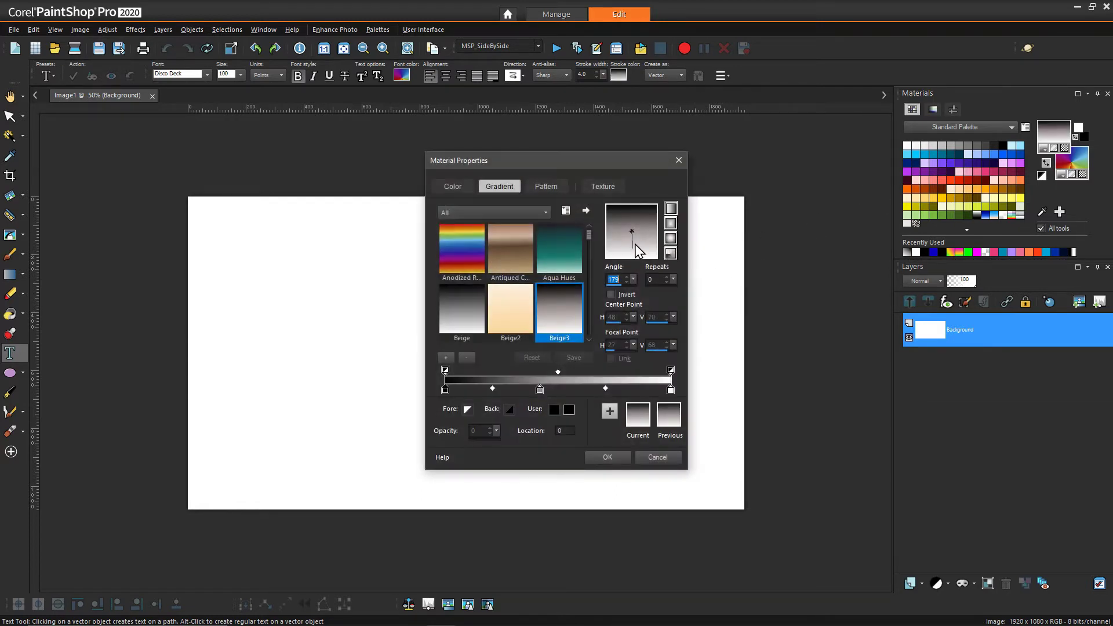
drag(638, 251, 571, 186)
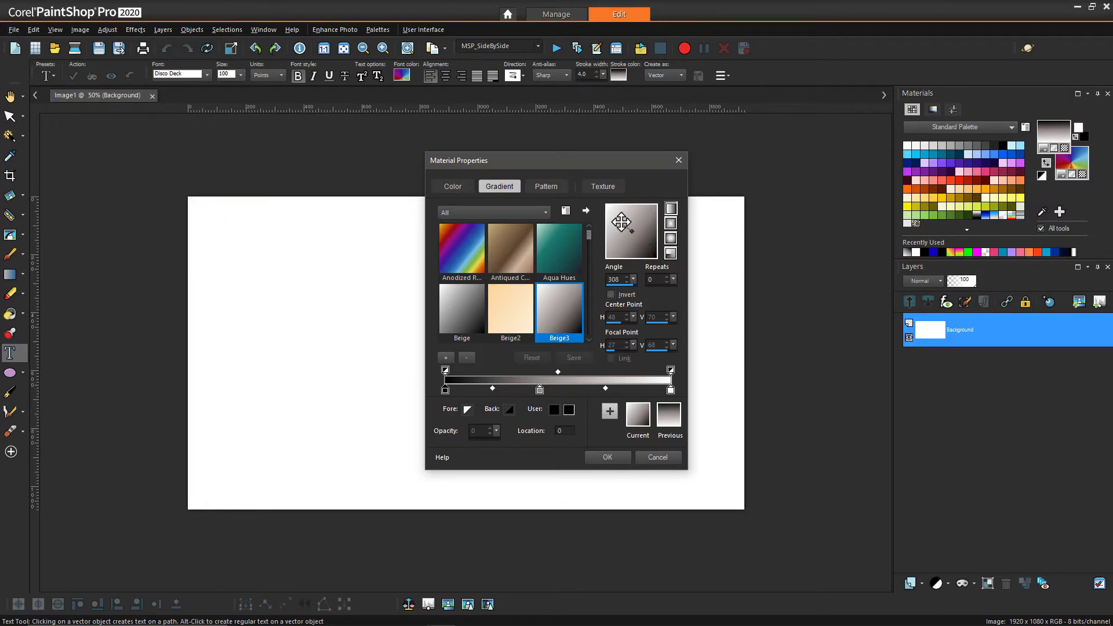
click(597, 455)
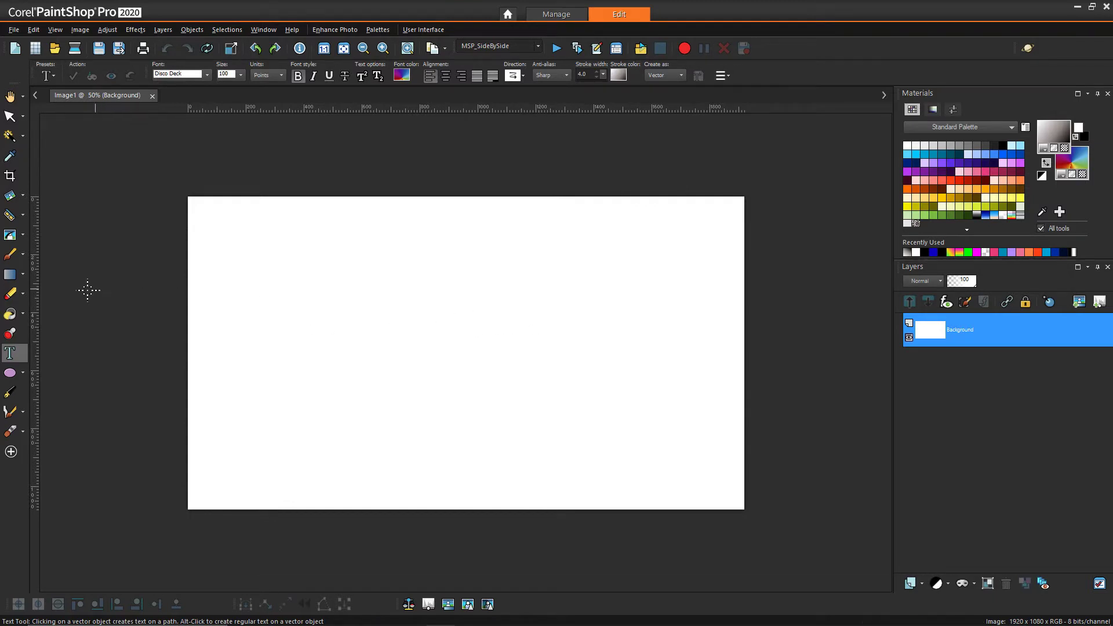
Flood-fill the background with the diagonal gradient, then start a text object near the upper left
click(9, 316)
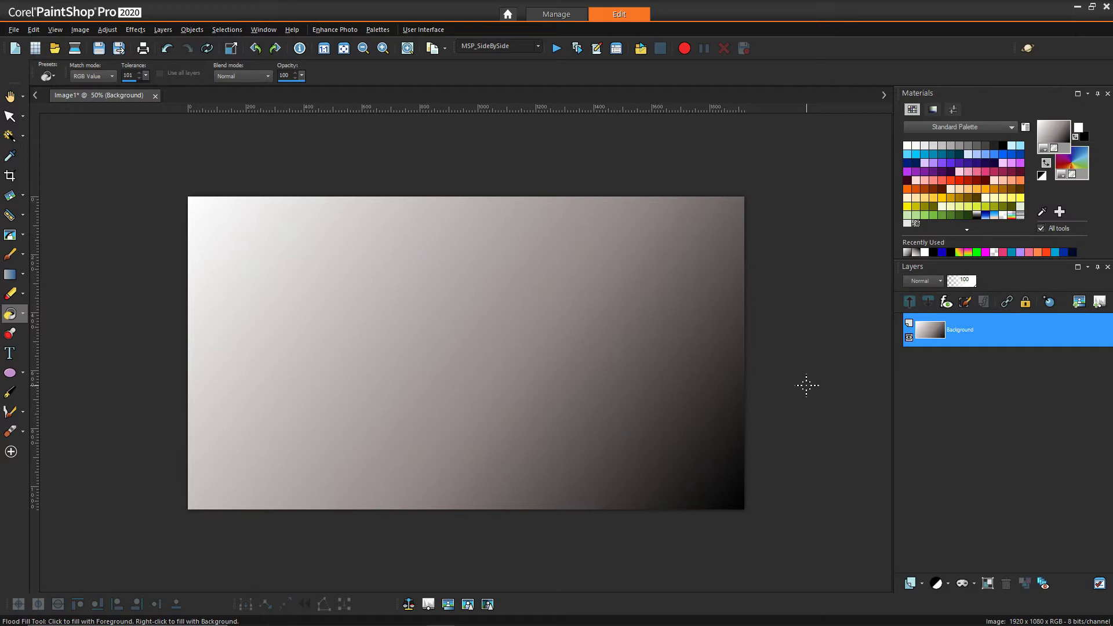
click(9, 355)
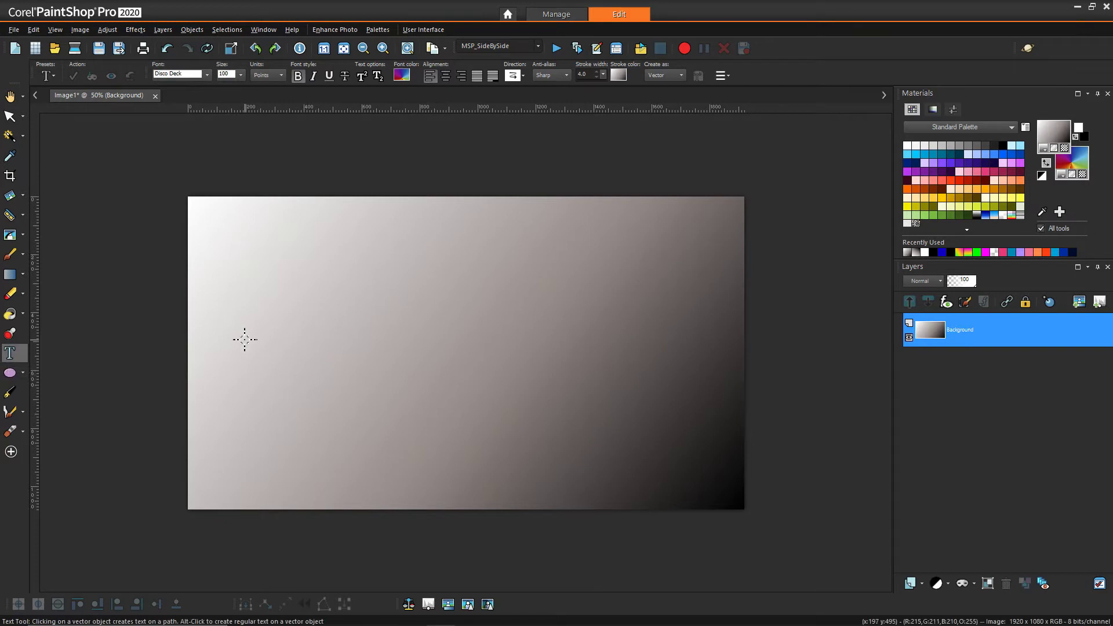
click(264, 313)
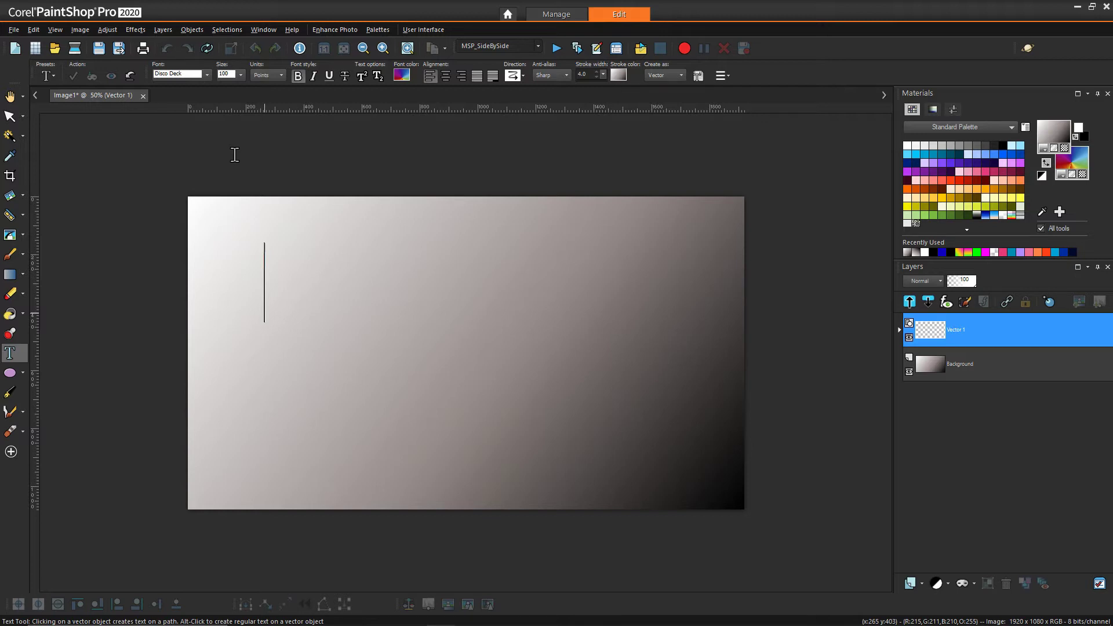
Type an M filled with the grey gradient, remove its outline, and enlarge it to 200 points
text(M)
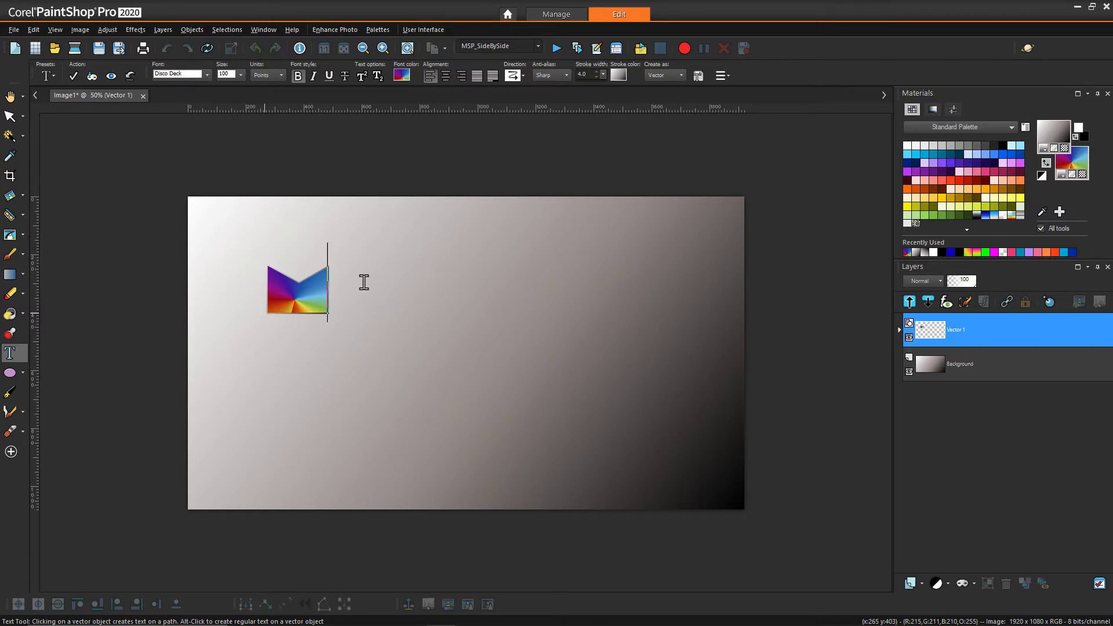
drag(359, 301, 244, 307)
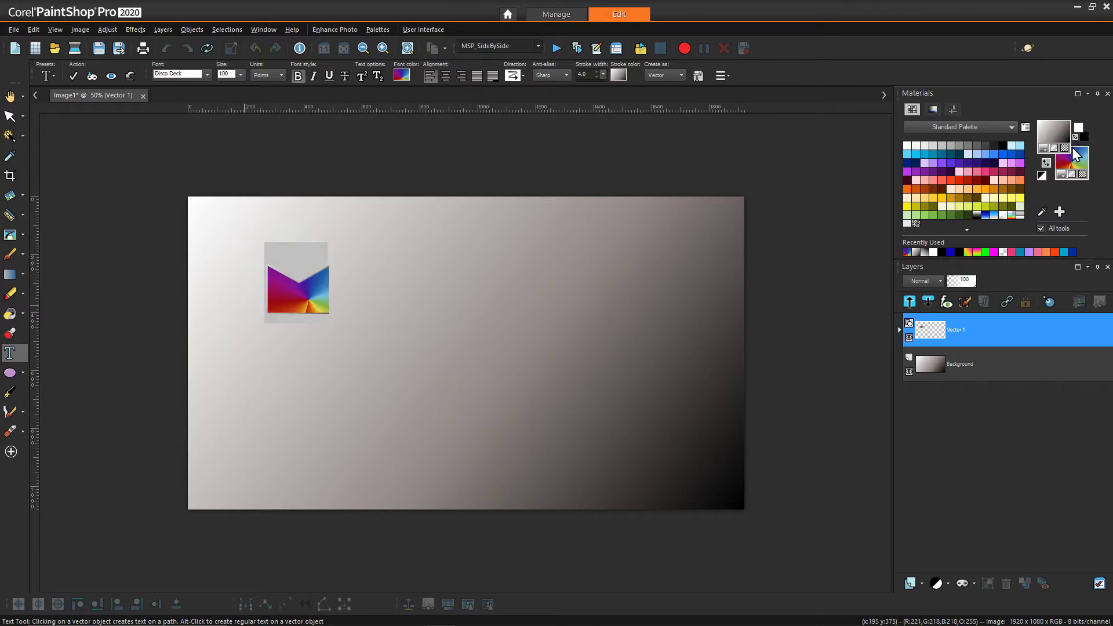
click(1047, 163)
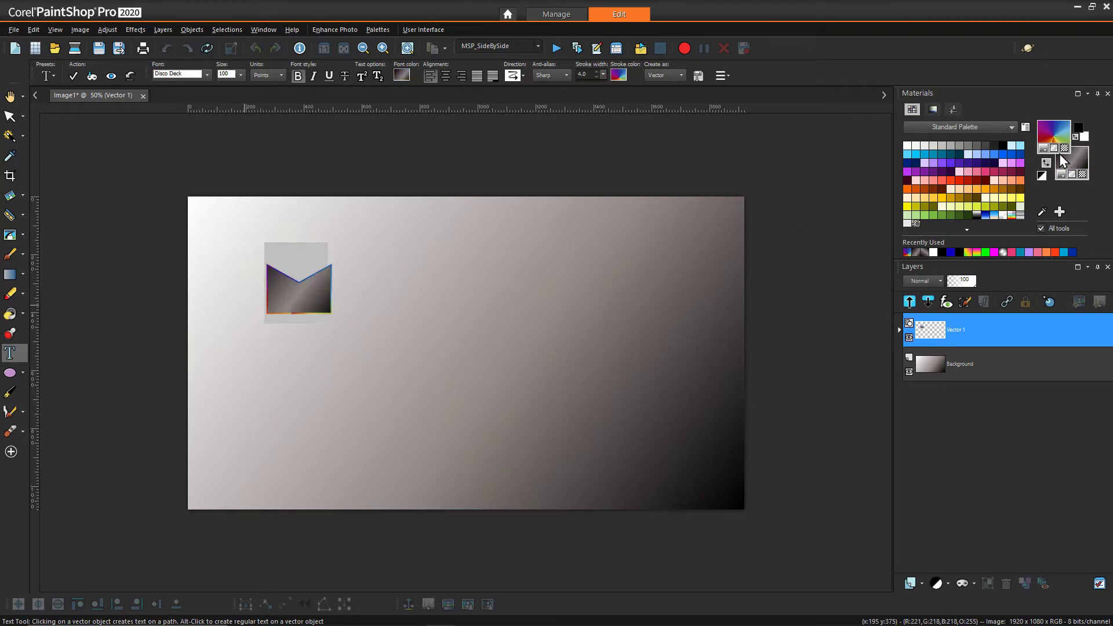
click(1064, 148)
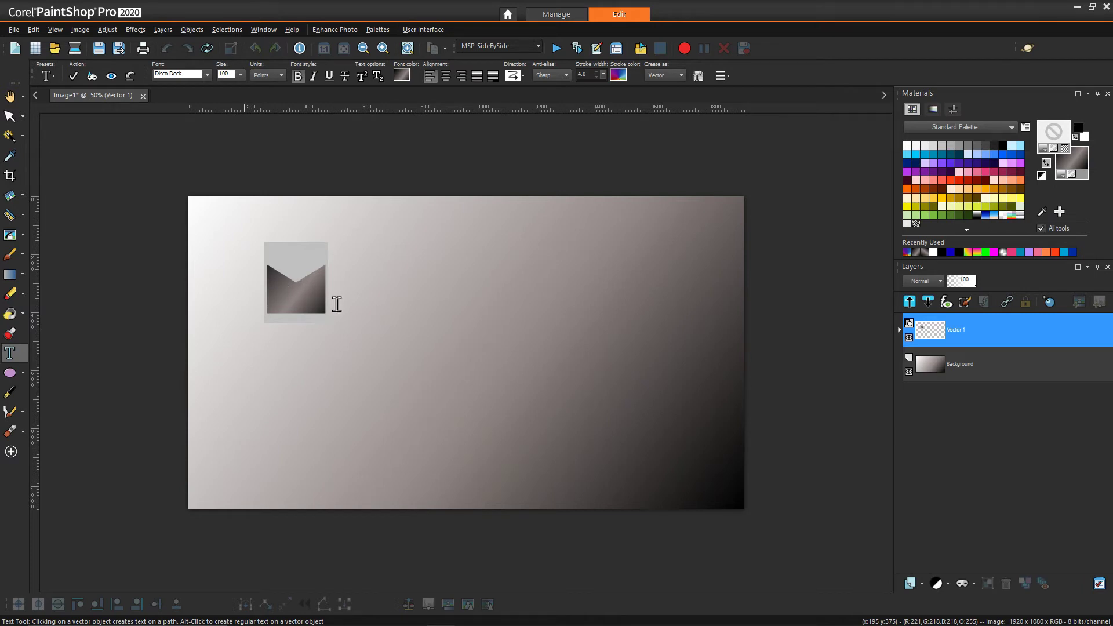
click(238, 75)
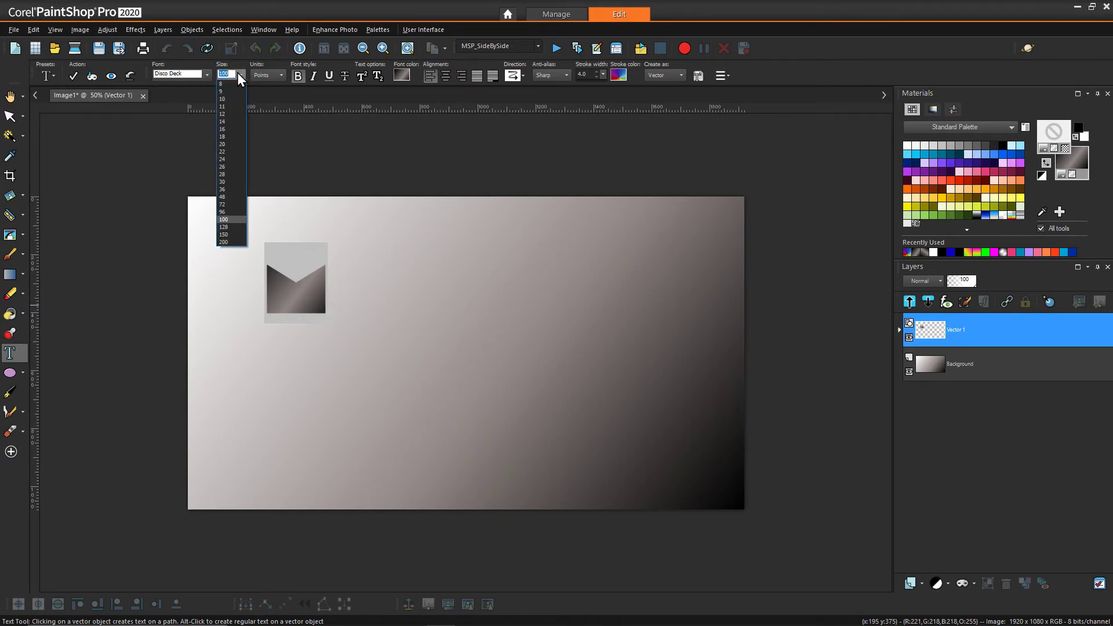
click(229, 232)
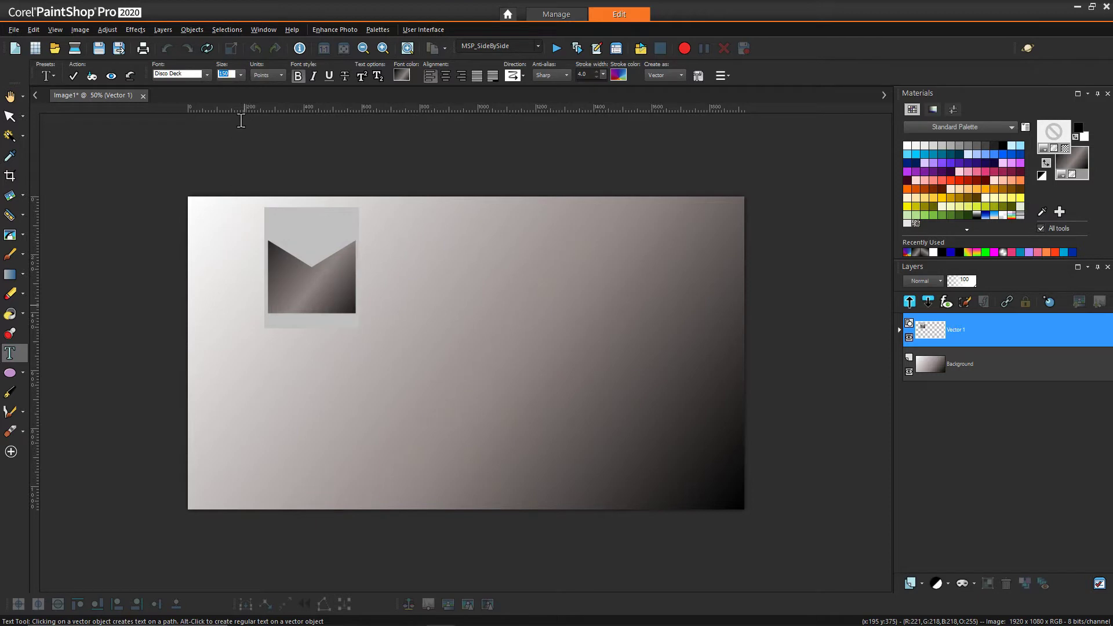
click(239, 74)
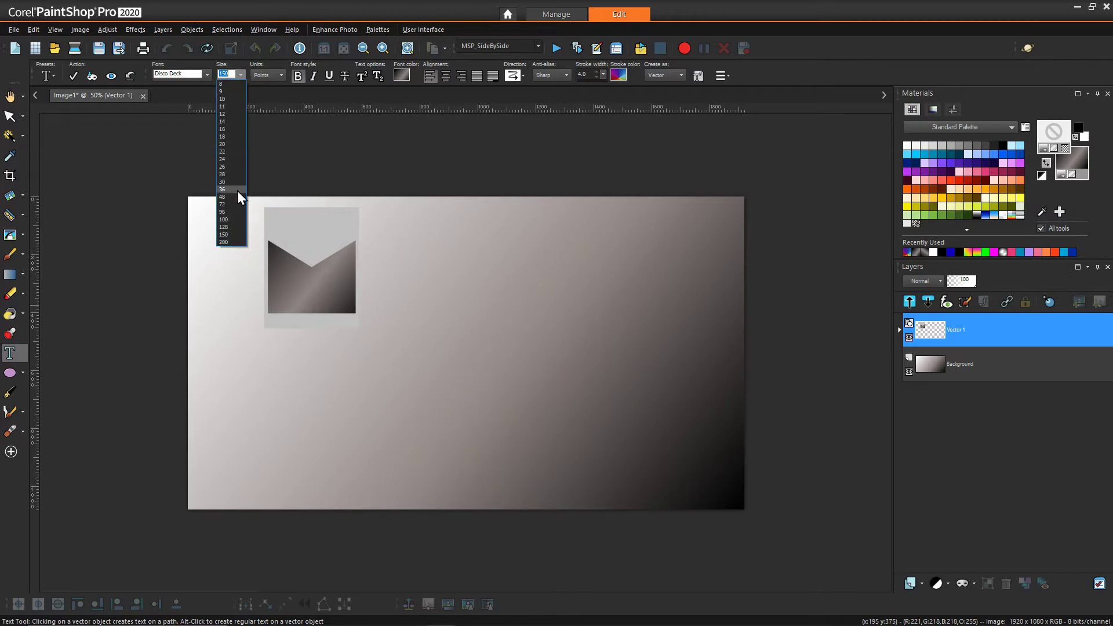
click(232, 242)
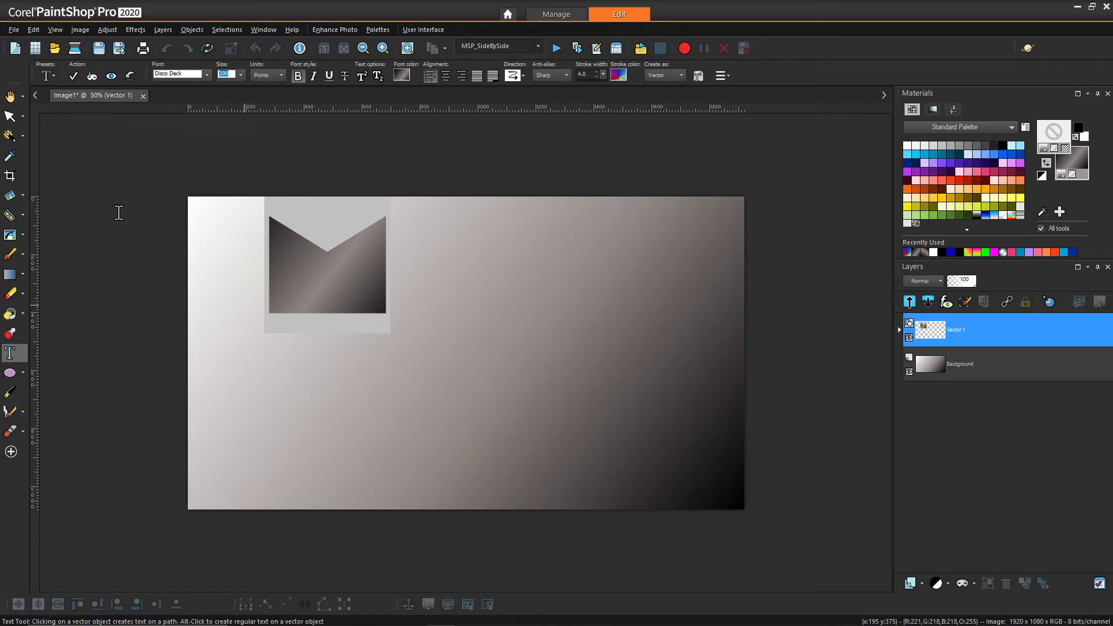
click(10, 116)
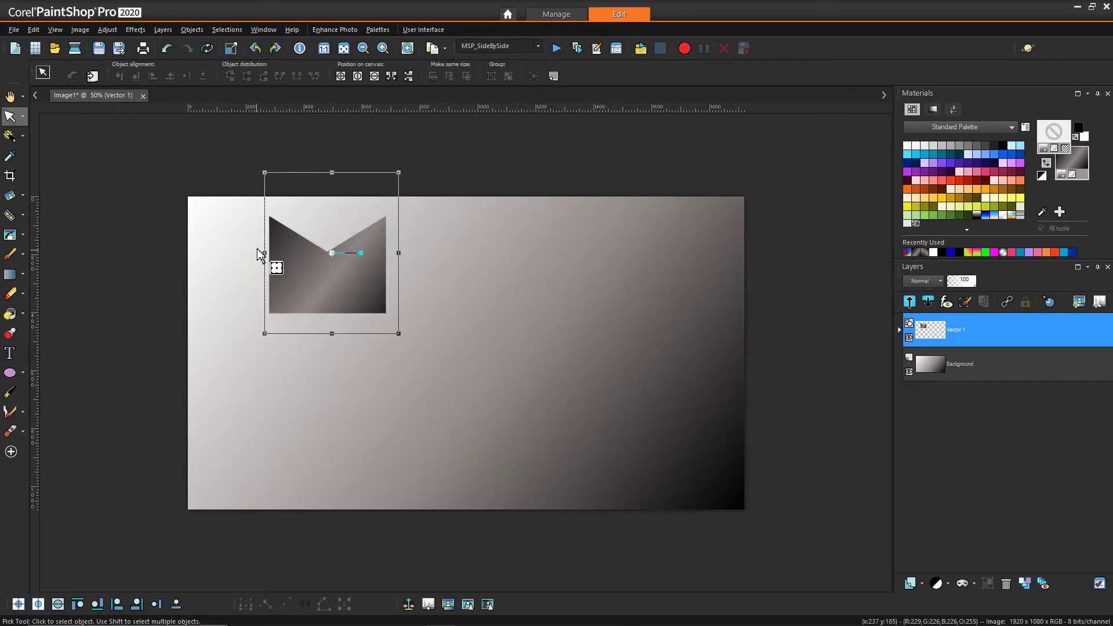
Lower the M, add a Vector 2 layer, and place an S down beside the M
drag(346, 258, 337, 335)
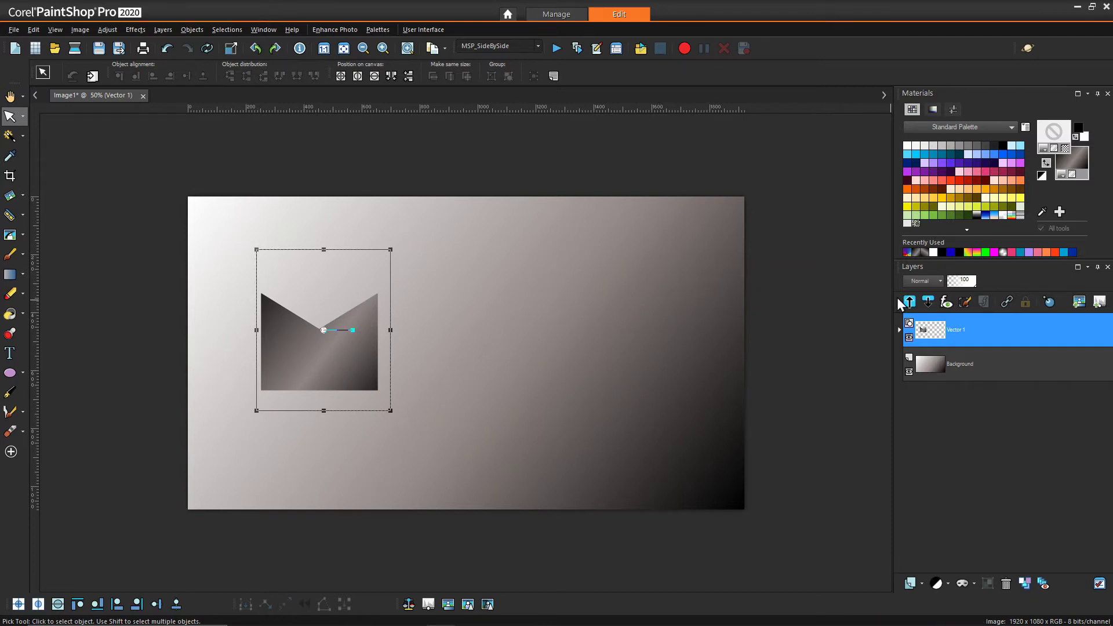
click(921, 584)
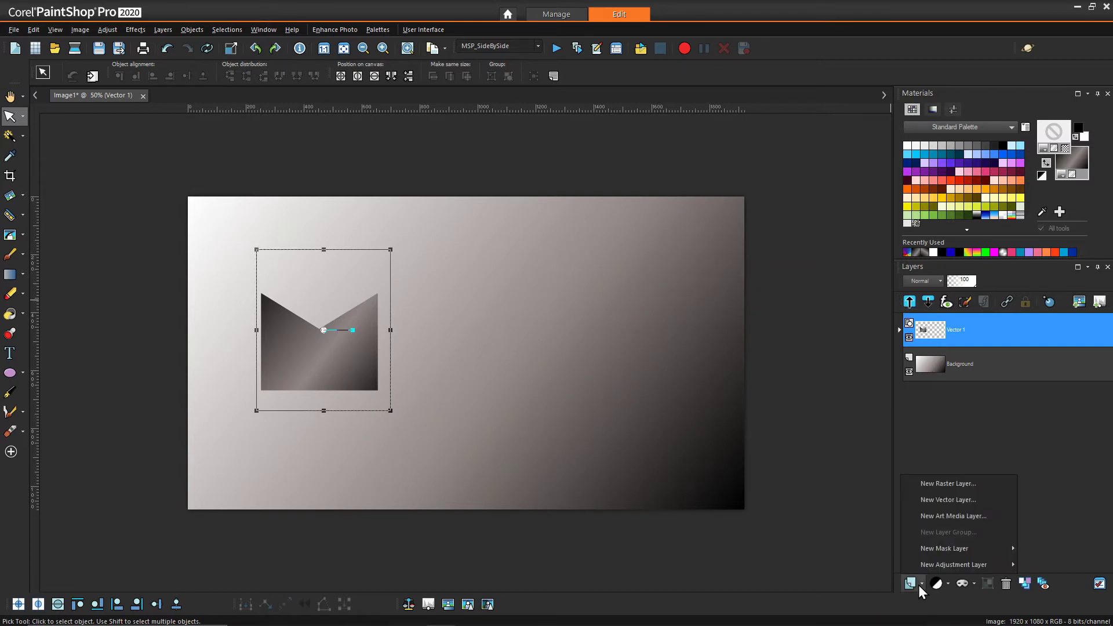
click(934, 497)
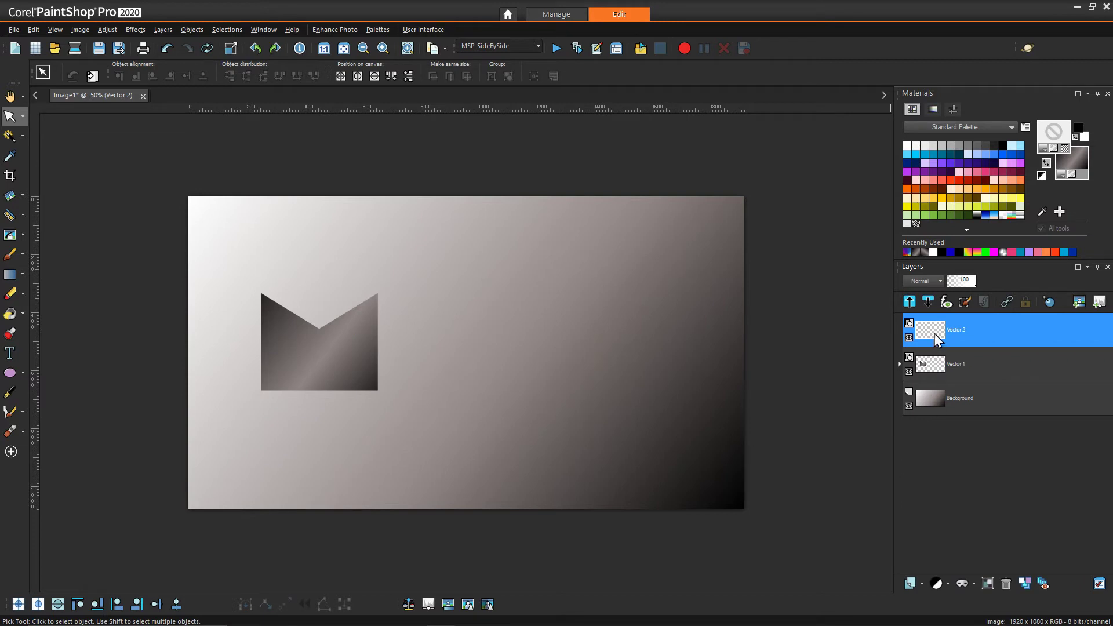
double_click(958, 332)
key(Return)
click(9, 353)
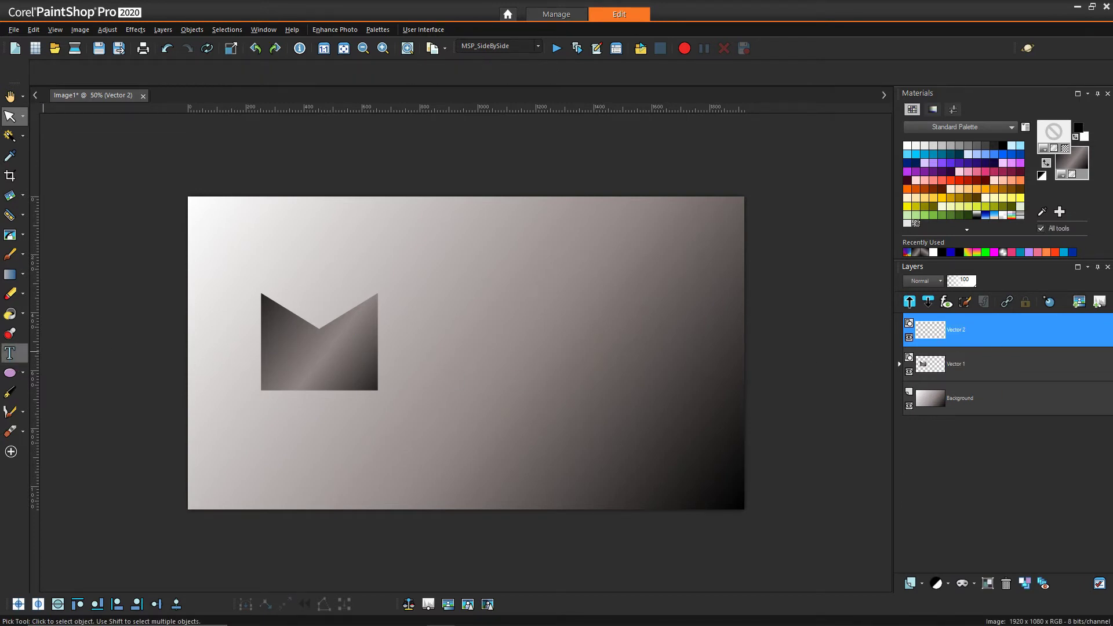
click(422, 314)
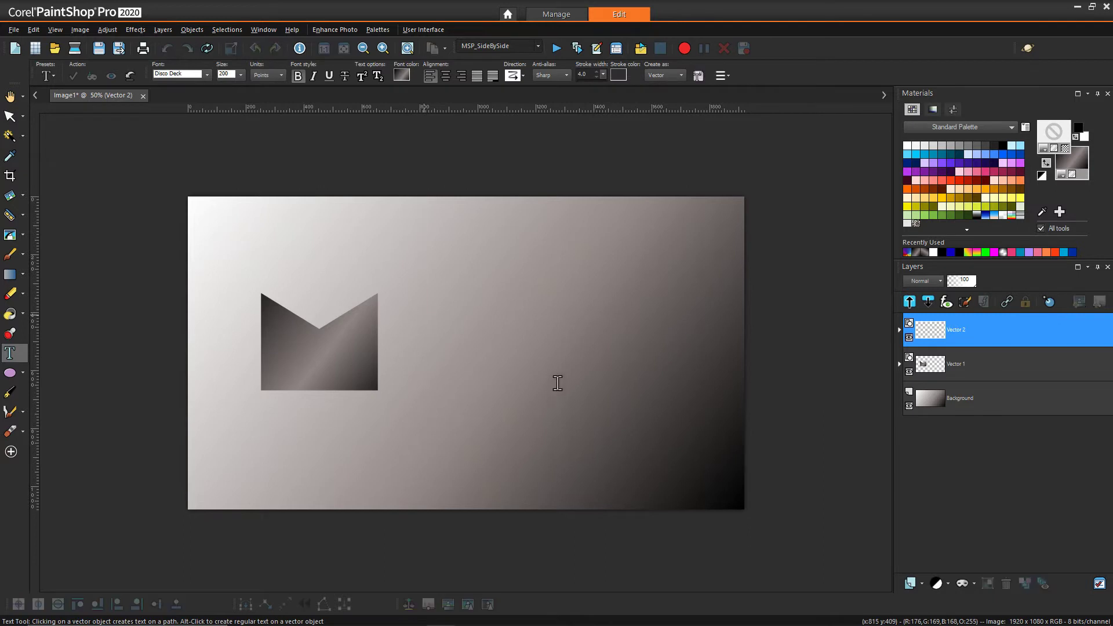
text(S)
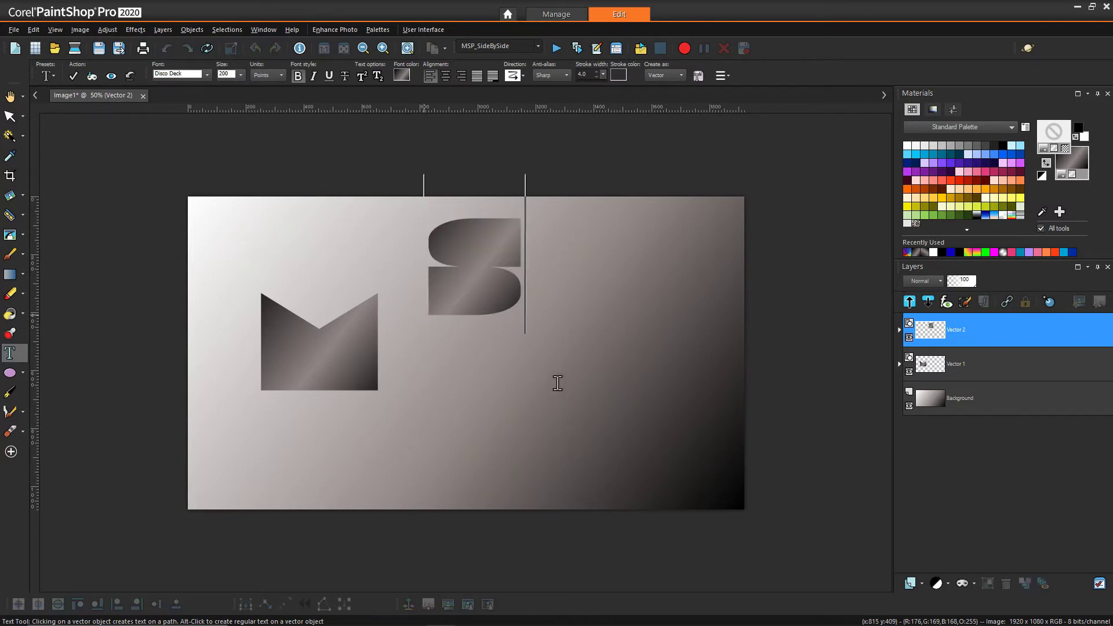
click(10, 118)
drag(466, 248, 448, 329)
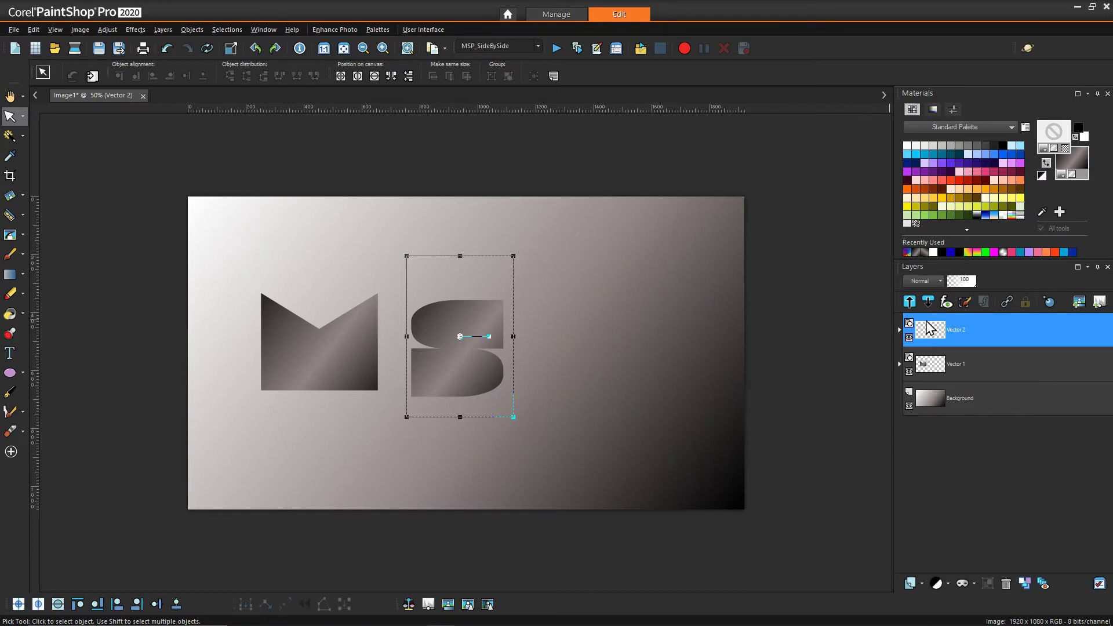
Add another vector layer with a P placed right of the S, then select the M and S
click(921, 584)
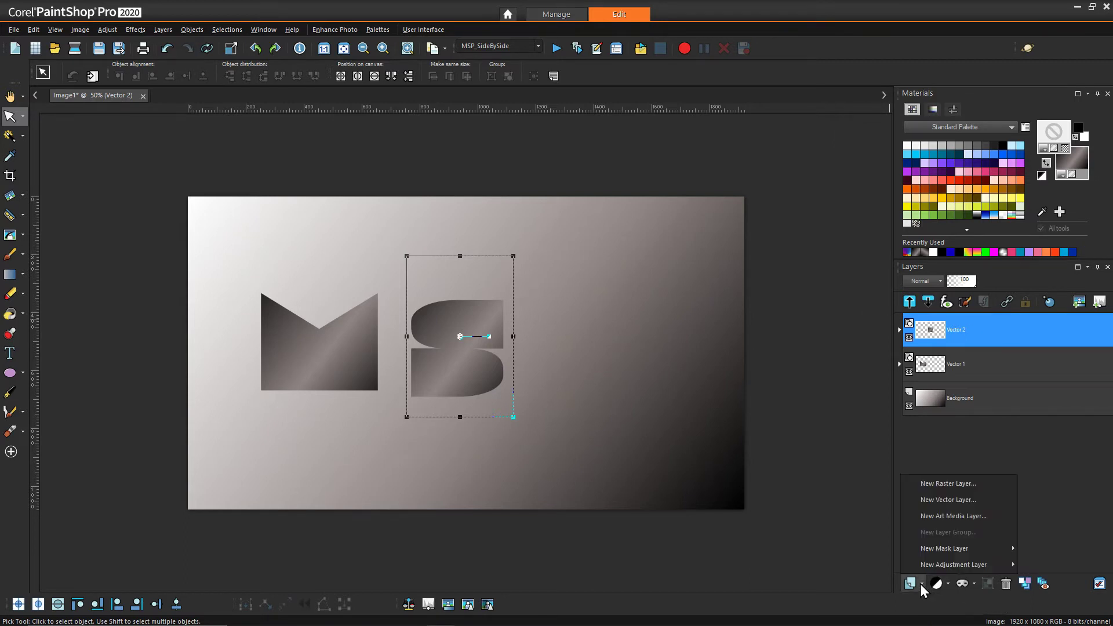
click(931, 496)
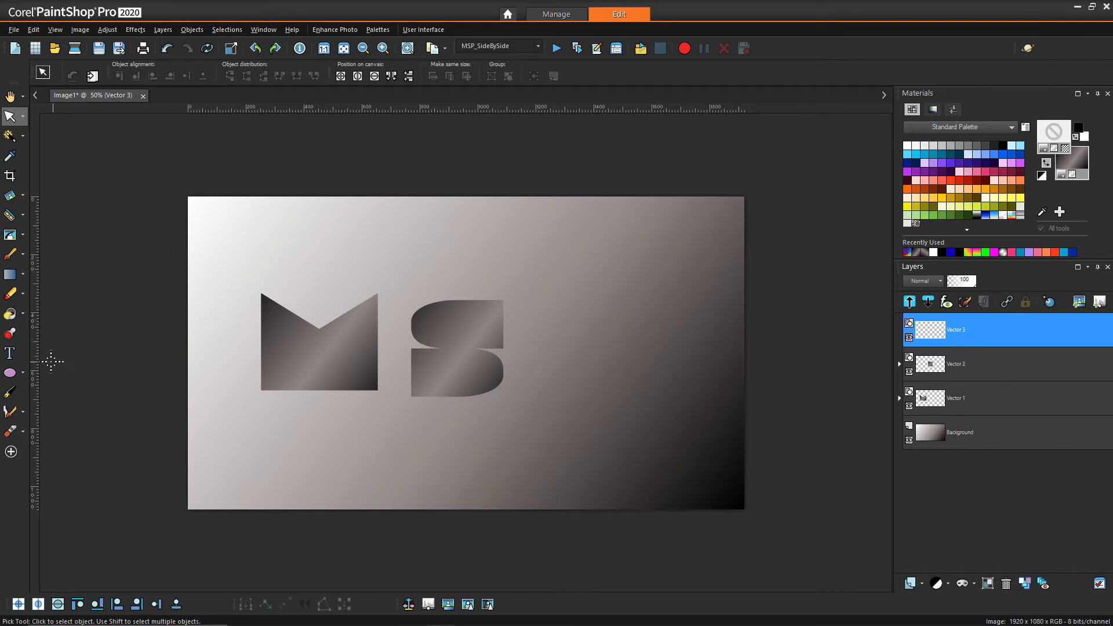
click(10, 358)
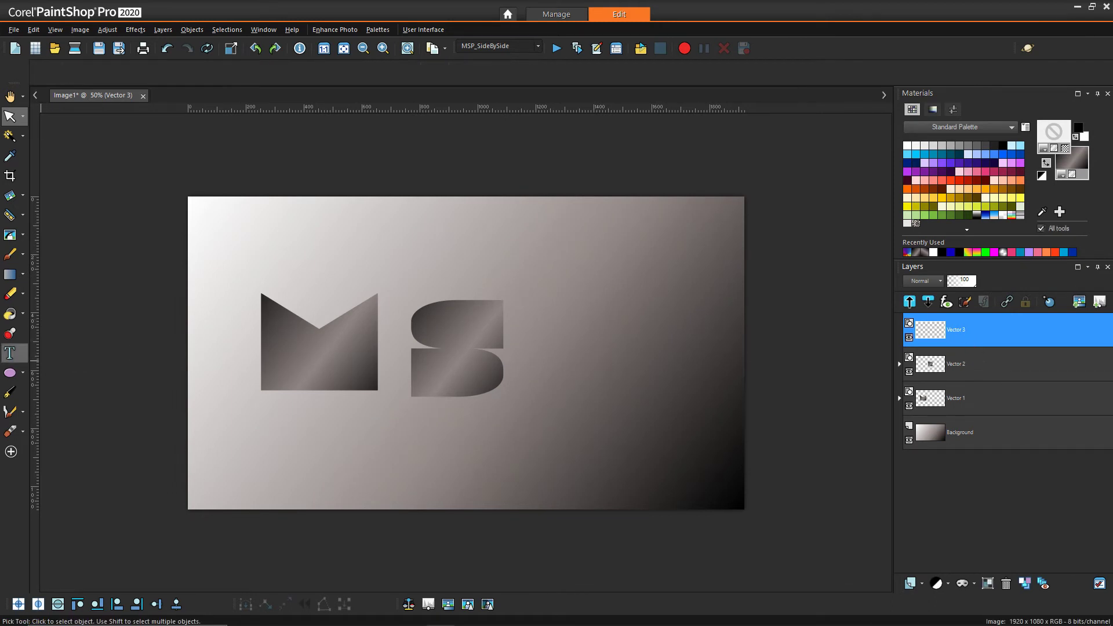
click(557, 333)
text(P)
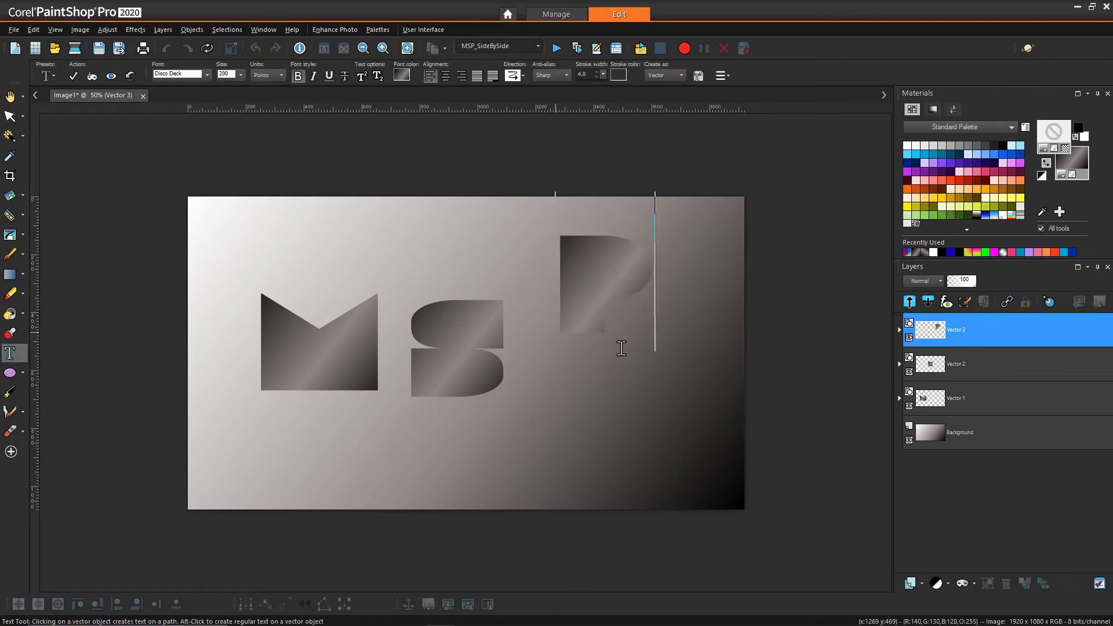
click(10, 116)
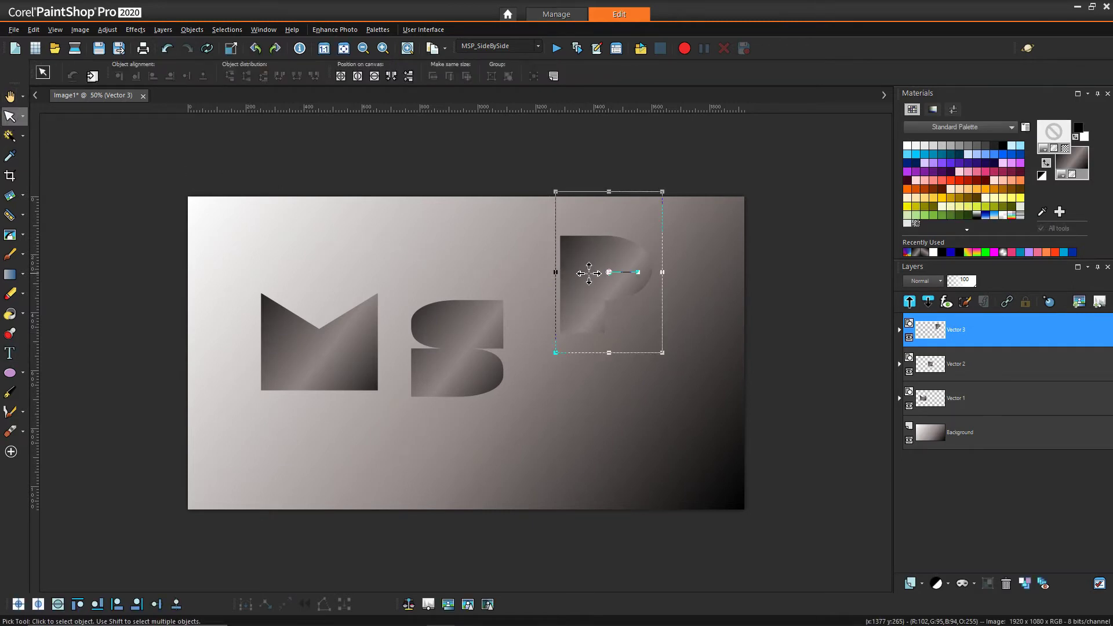
drag(590, 274, 566, 332)
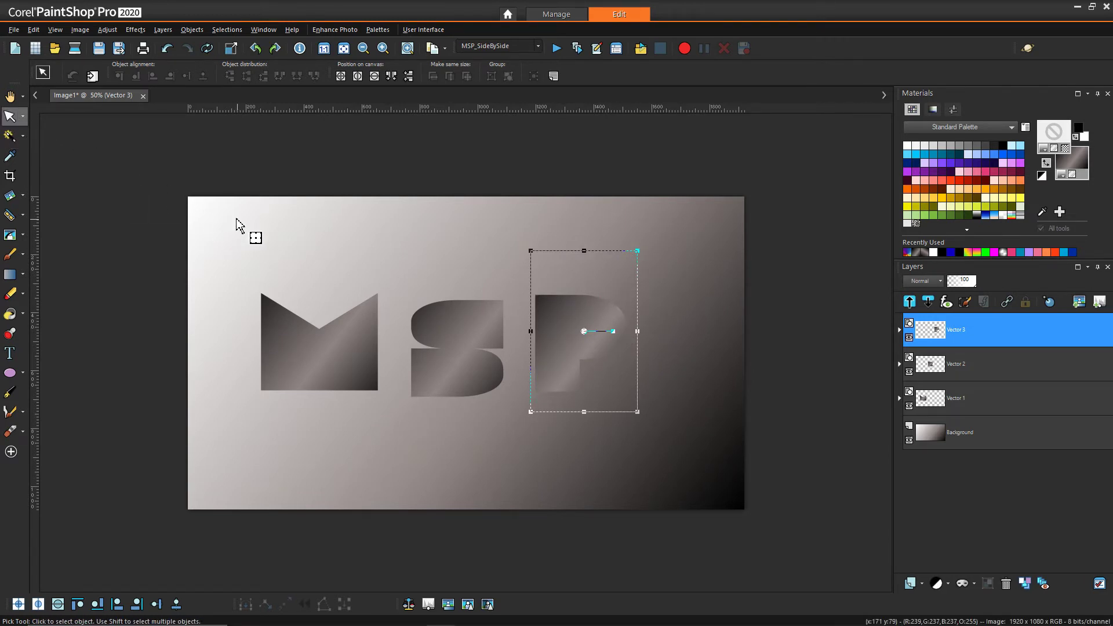
drag(218, 260, 557, 430)
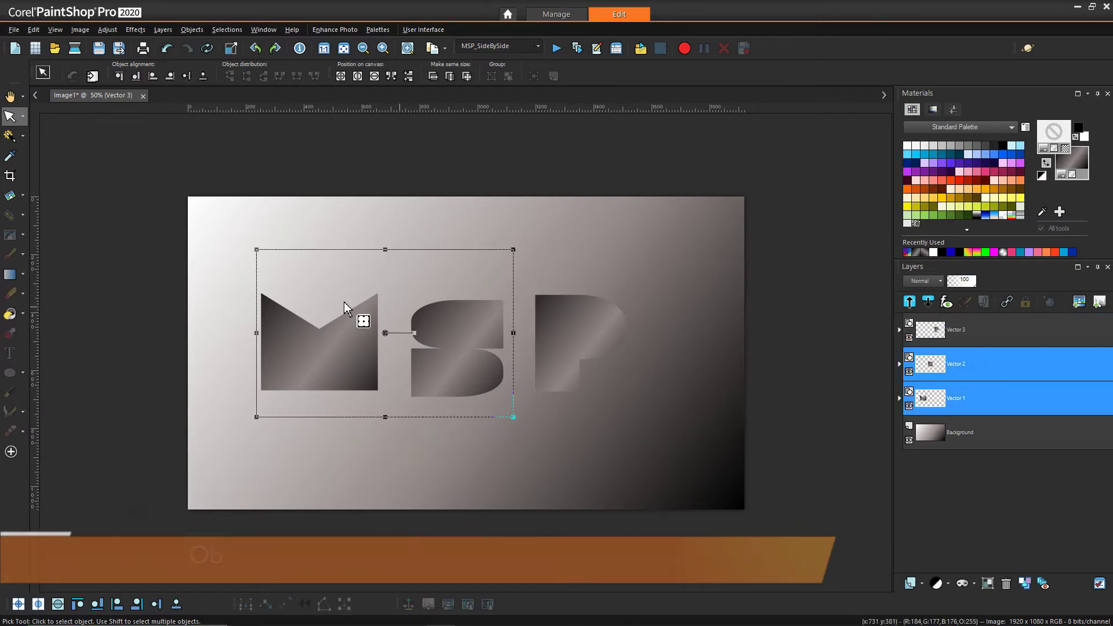
Select the M, S and P, align their bottom edges, and distribute them evenly horizontally
click(394, 325)
click(613, 354)
drag(66, 200, 799, 469)
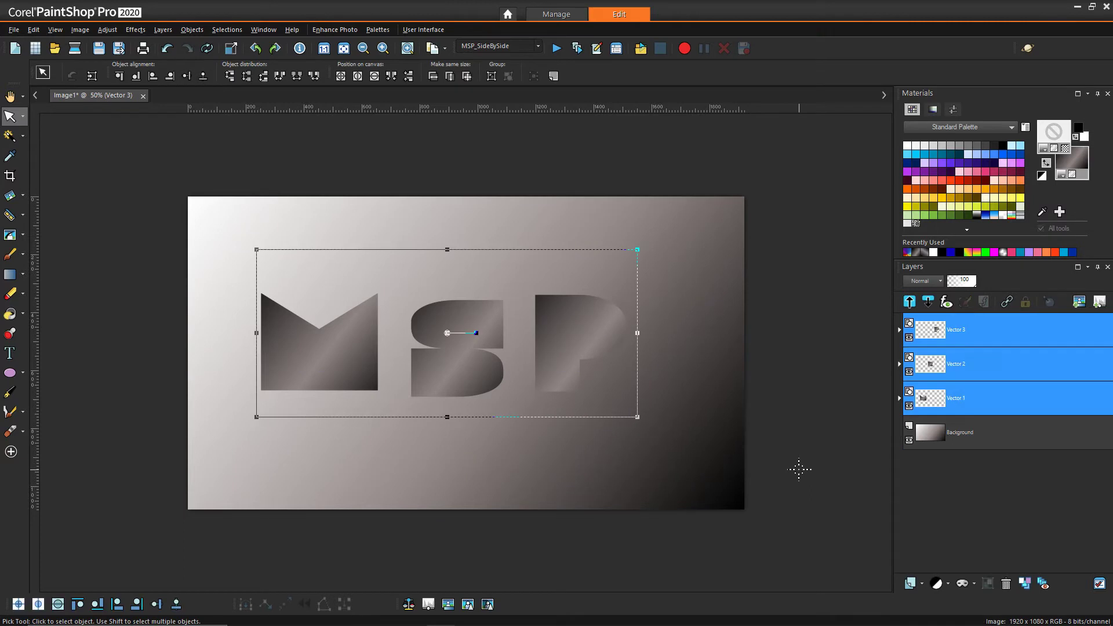
click(137, 76)
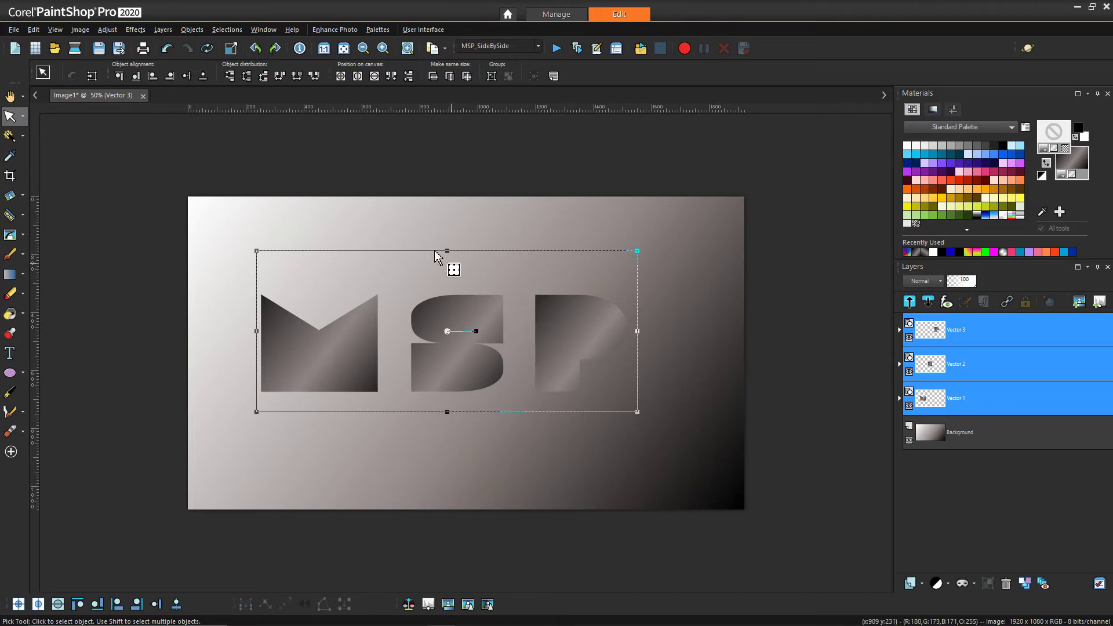
click(279, 79)
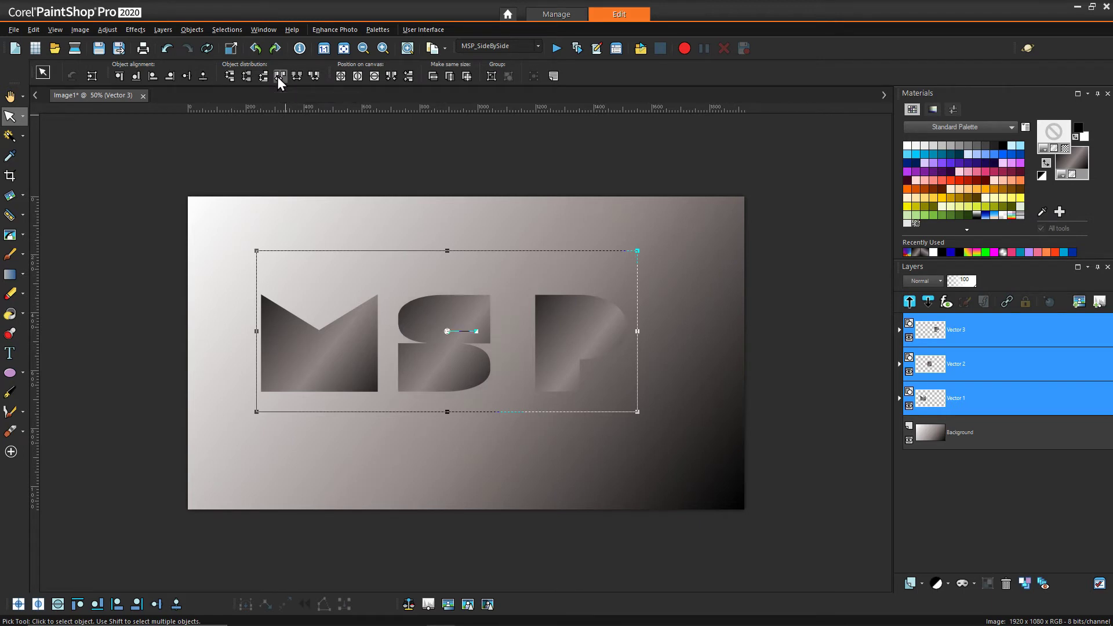
click(317, 78)
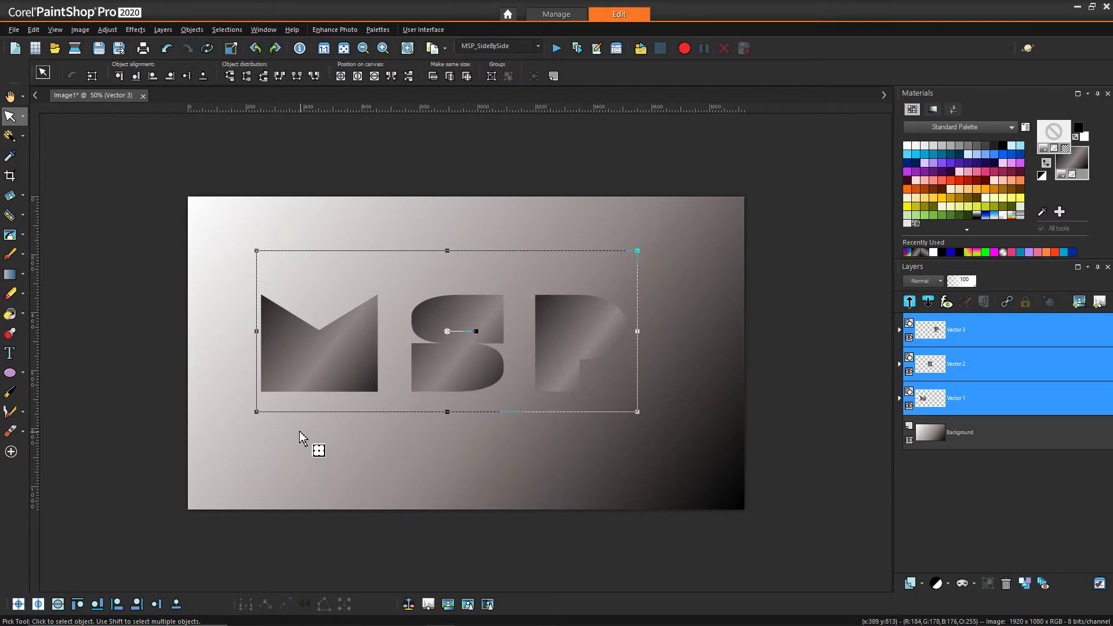
click(133, 390)
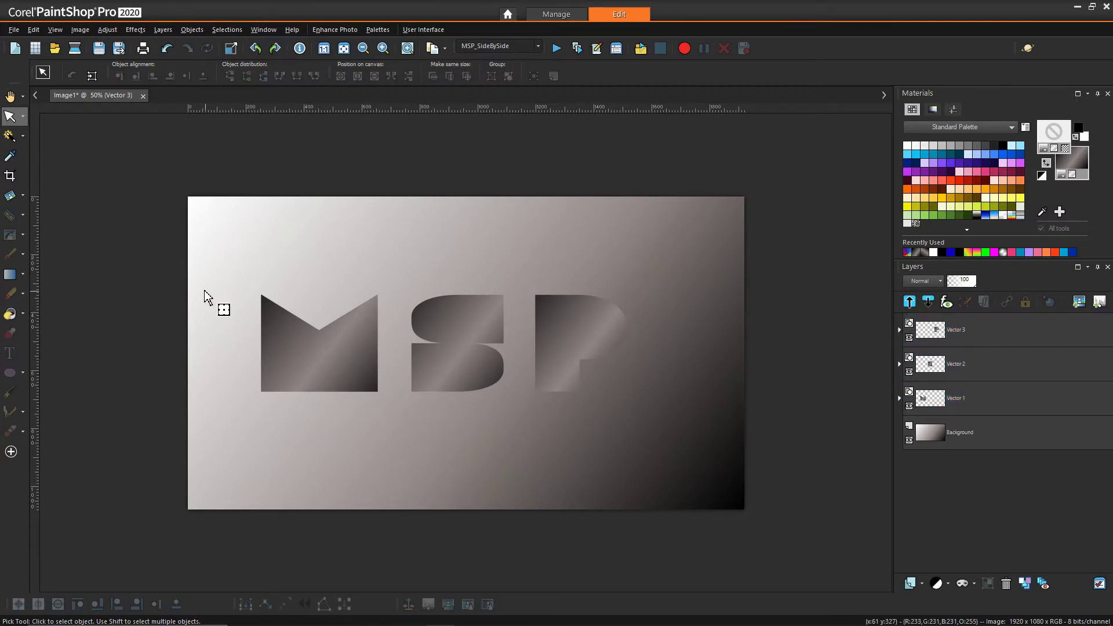
Slide the M right and the P left so both sit snugly against the S
click(316, 350)
drag(316, 350, 374, 371)
click(565, 336)
mouse_move(565, 335)
mouse_down()
mouse_move(530, 335)
mouse_move(542, 326)
mouse_move(554, 334)
mouse_up()
scroll(493, 341, up, 2)
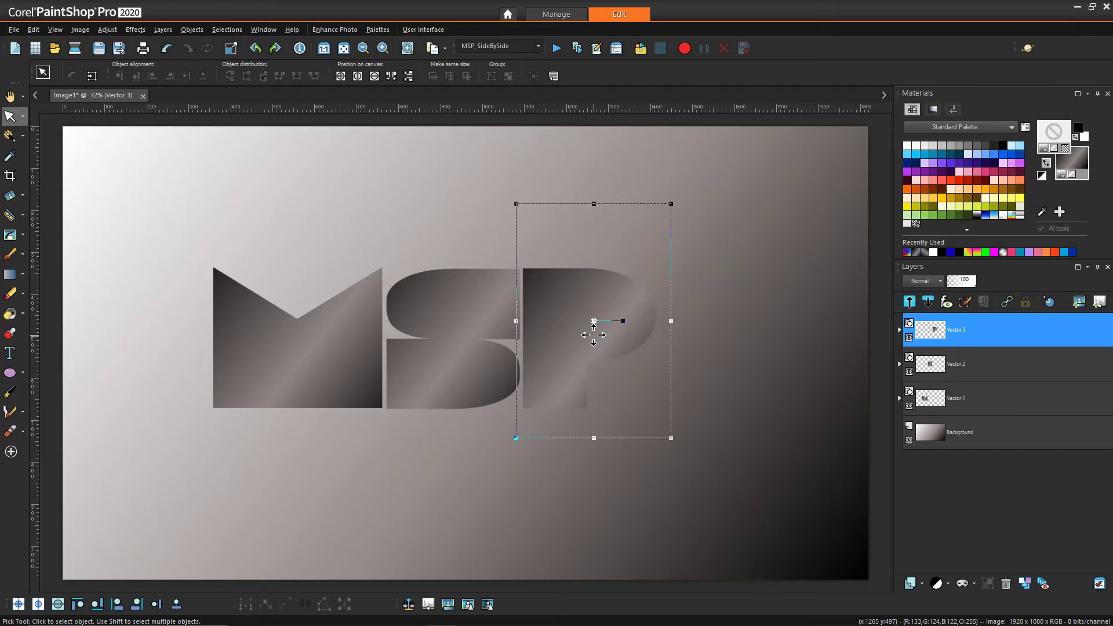
drag(594, 335, 591, 335)
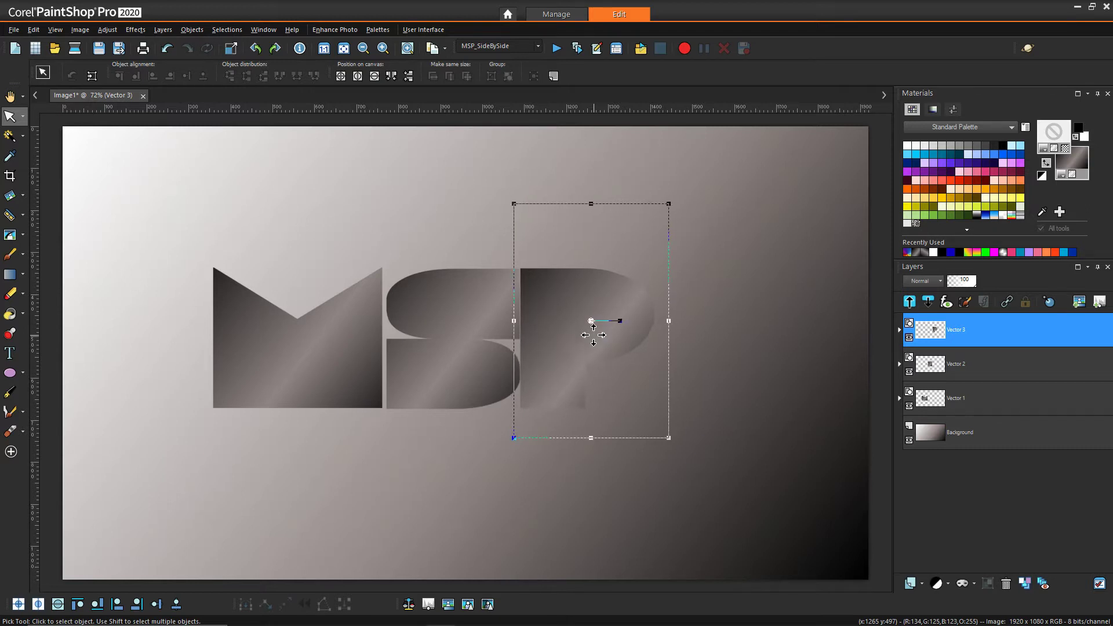
click(325, 376)
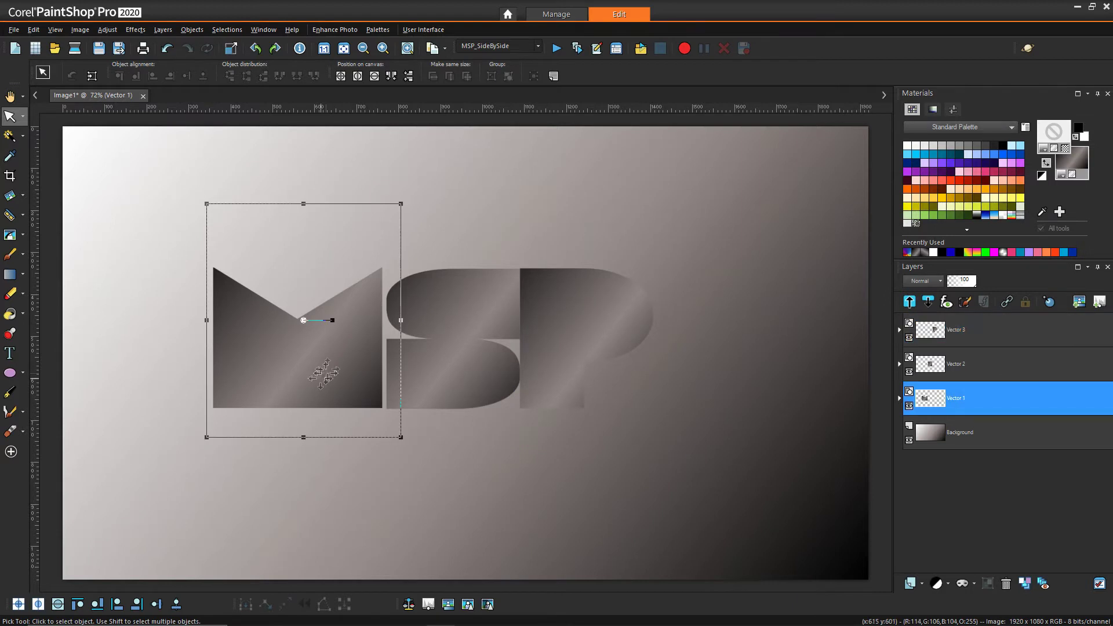
drag(329, 357, 331, 358)
key(Right)
key(Right)
key(Right)
key(Right)
key(Right)
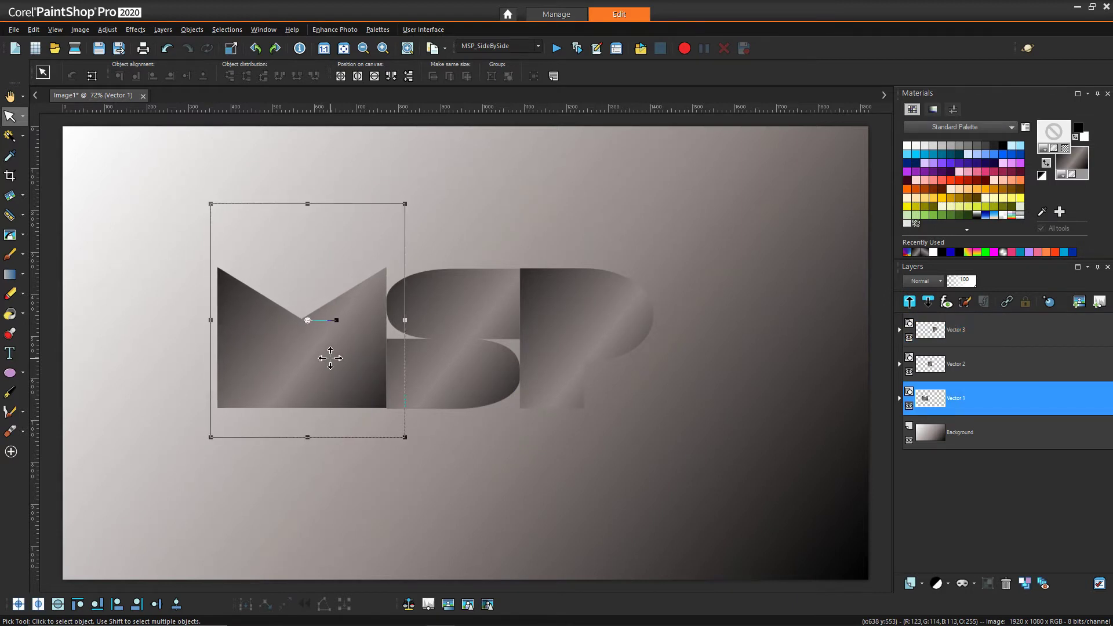
scroll(307, 361, down, 2)
click(137, 294)
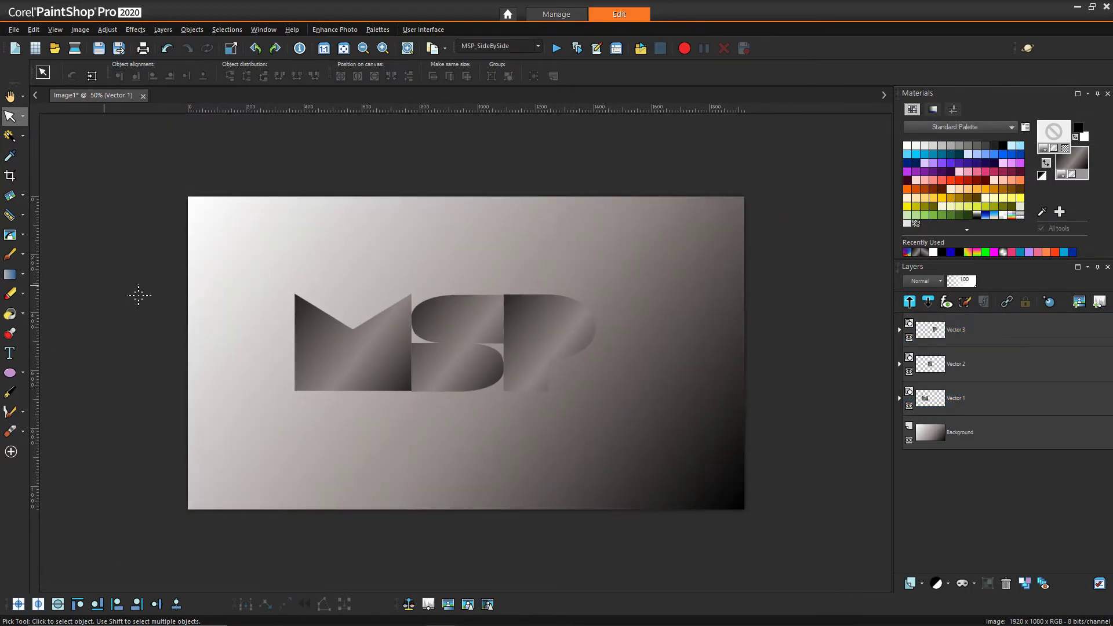
drag(125, 263, 773, 417)
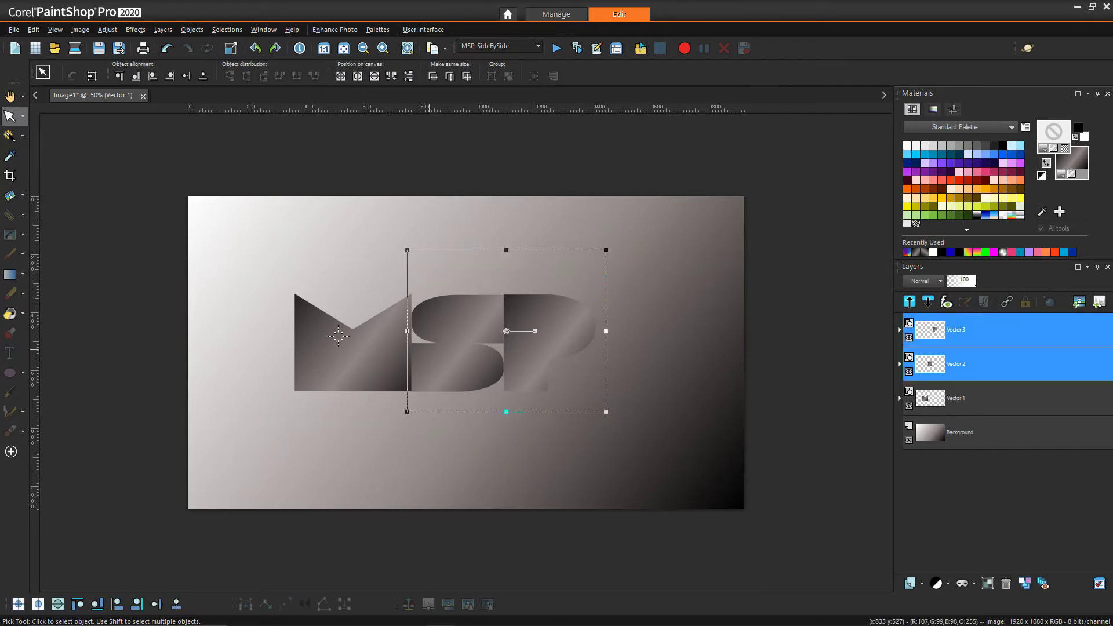
drag(84, 216, 800, 450)
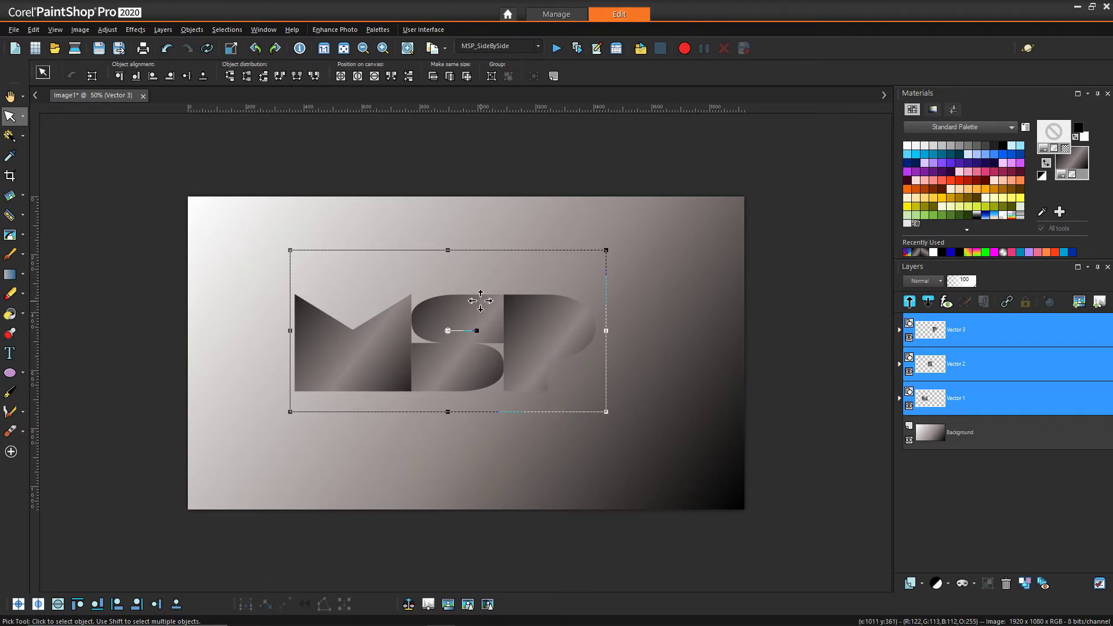
click(341, 77)
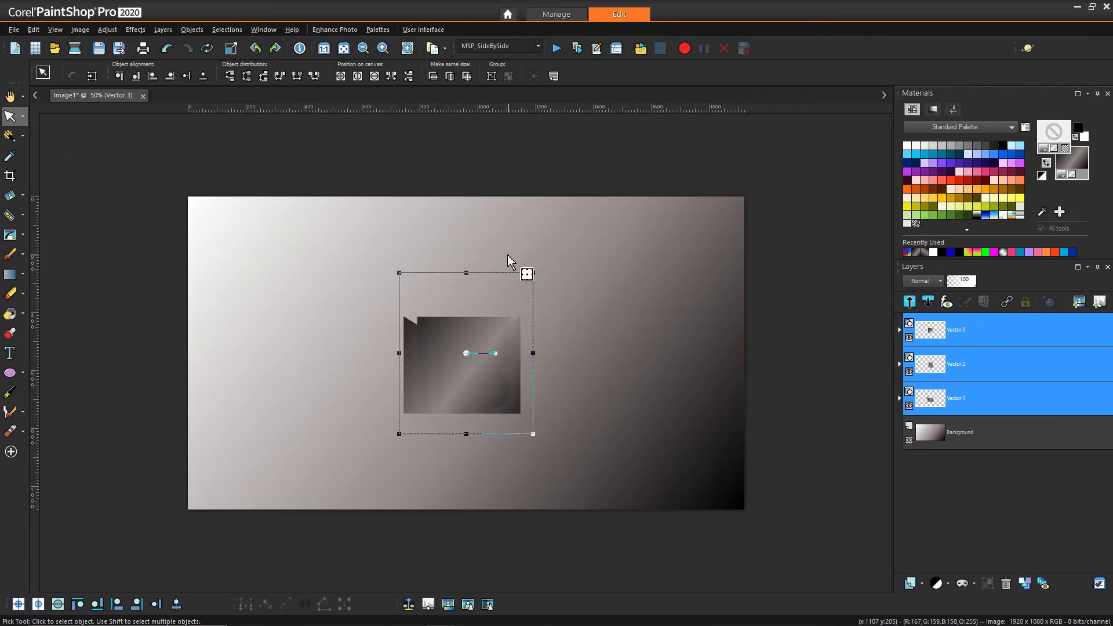
key(ctrl+z)
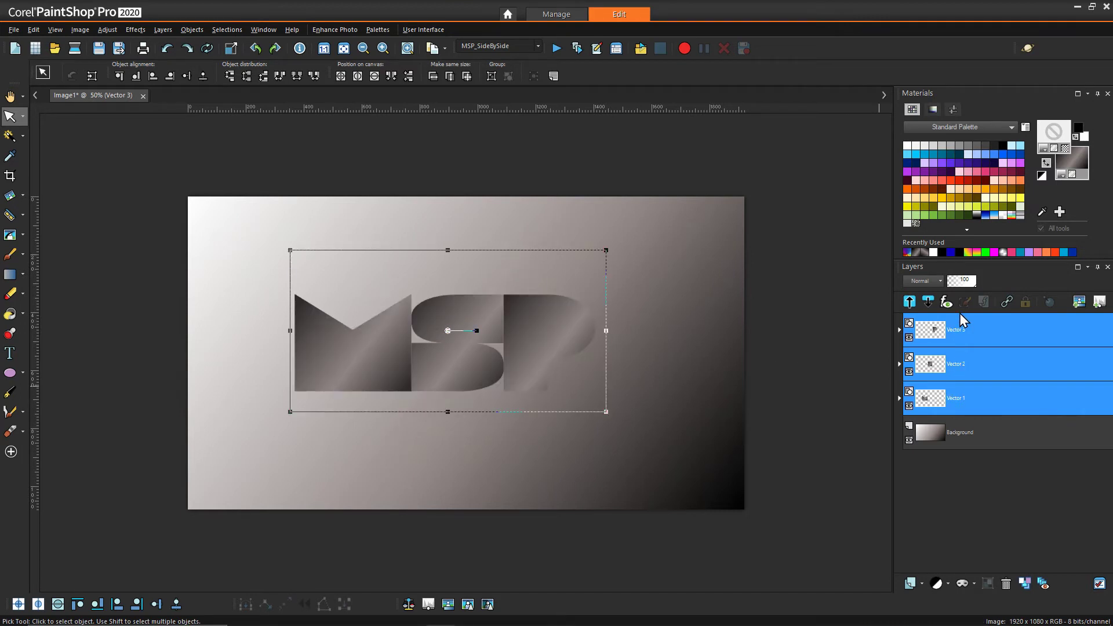
click(973, 338)
Create Group 1 containing the letter layers and collapse it
click(923, 582)
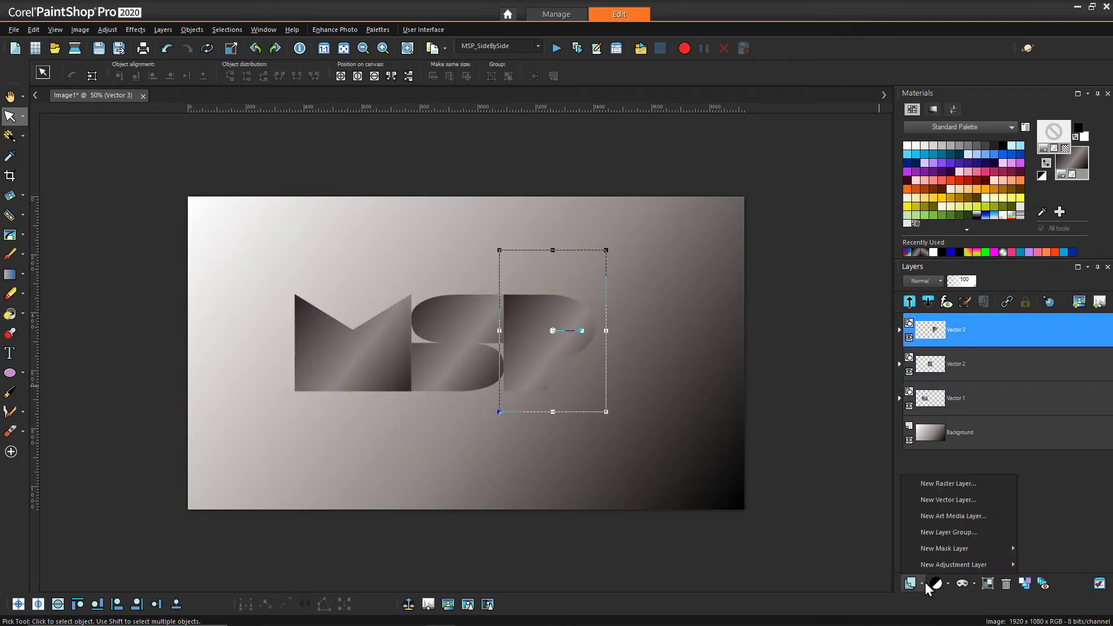
click(920, 533)
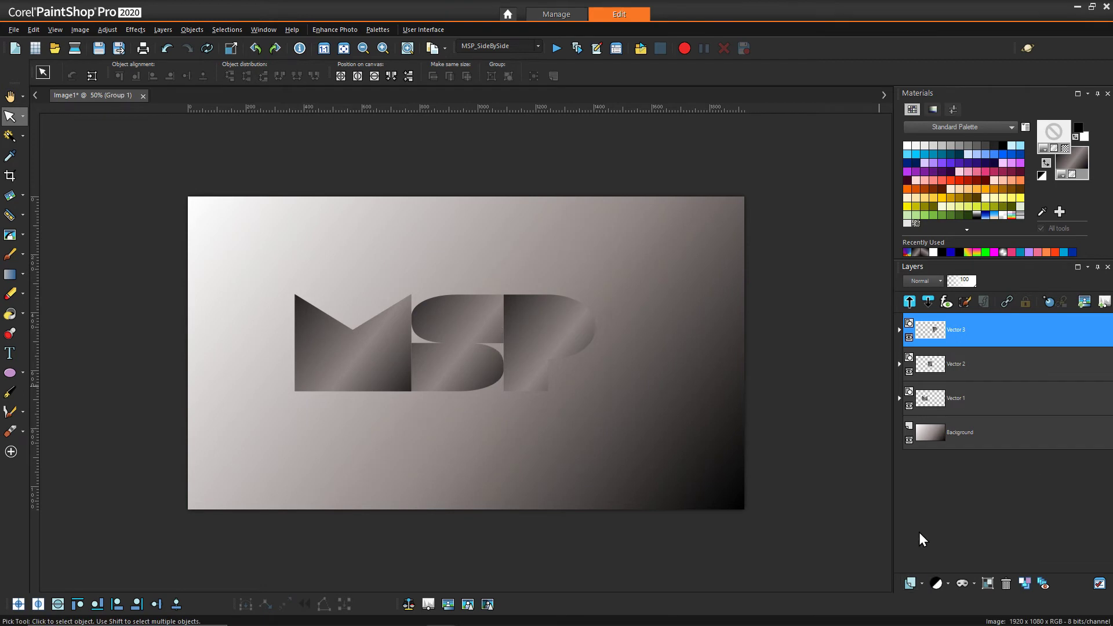
click(972, 395)
drag(971, 394, 991, 418)
click(899, 331)
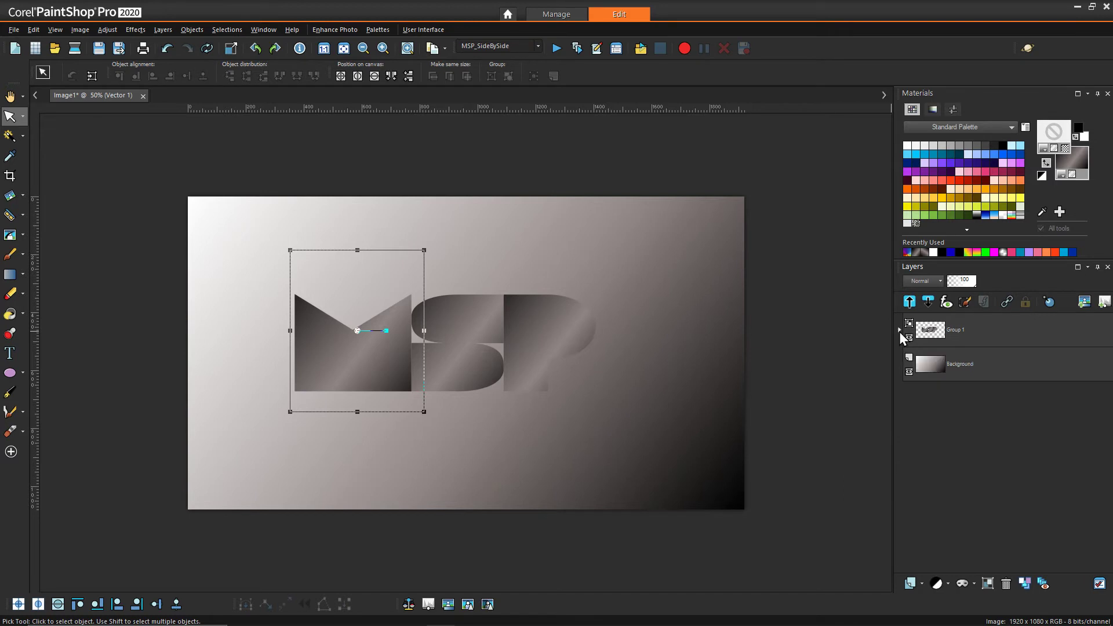
Centre the MSP group on the canvas and deselect it
click(961, 328)
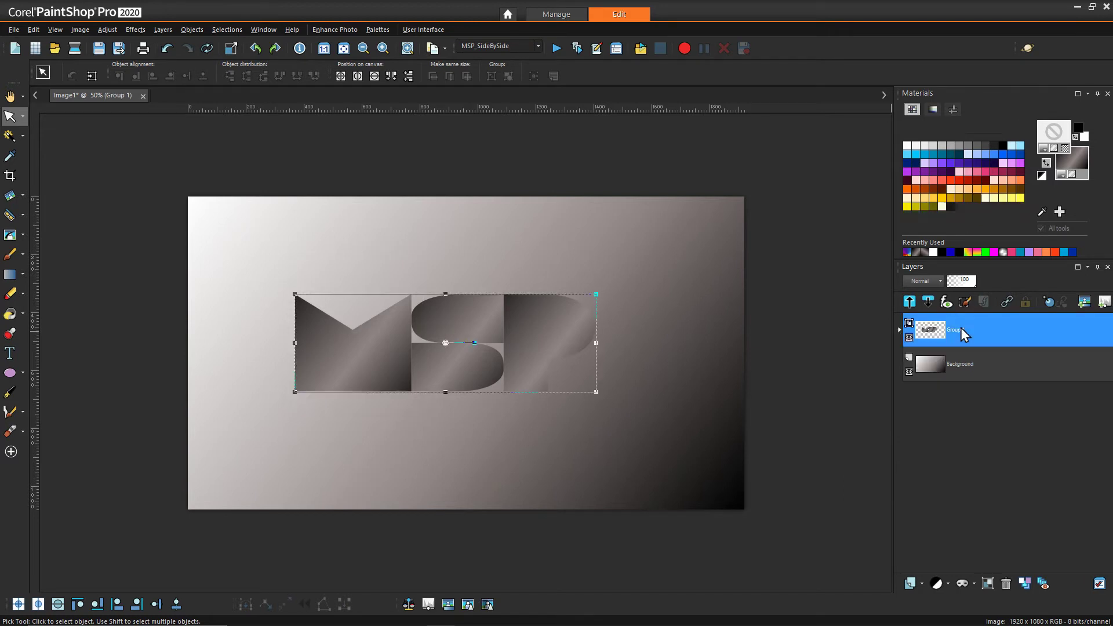
click(341, 76)
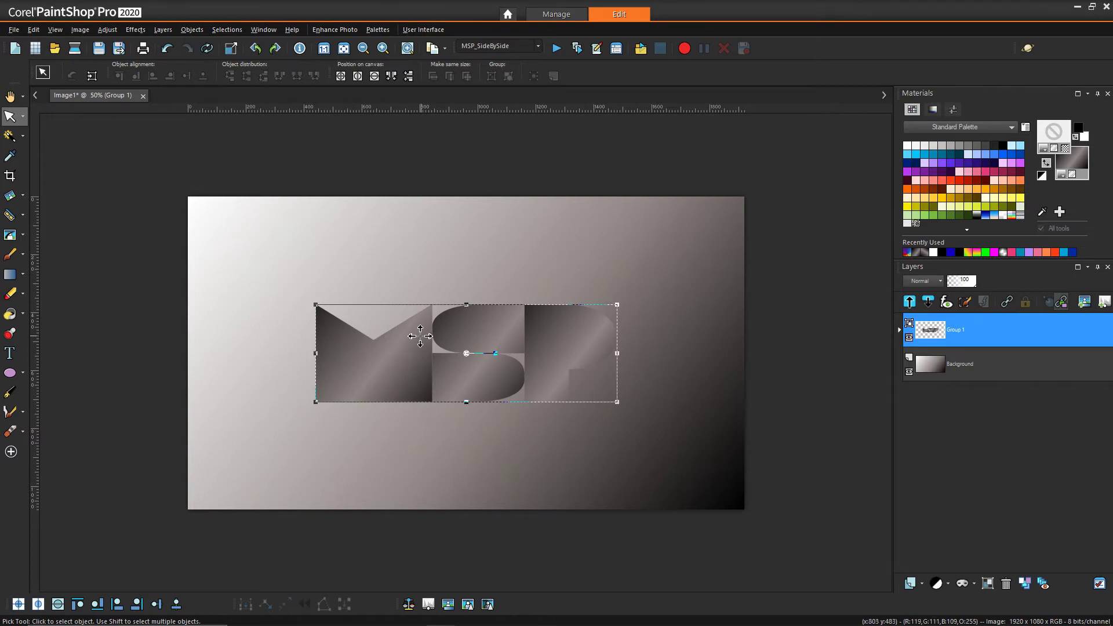
click(96, 413)
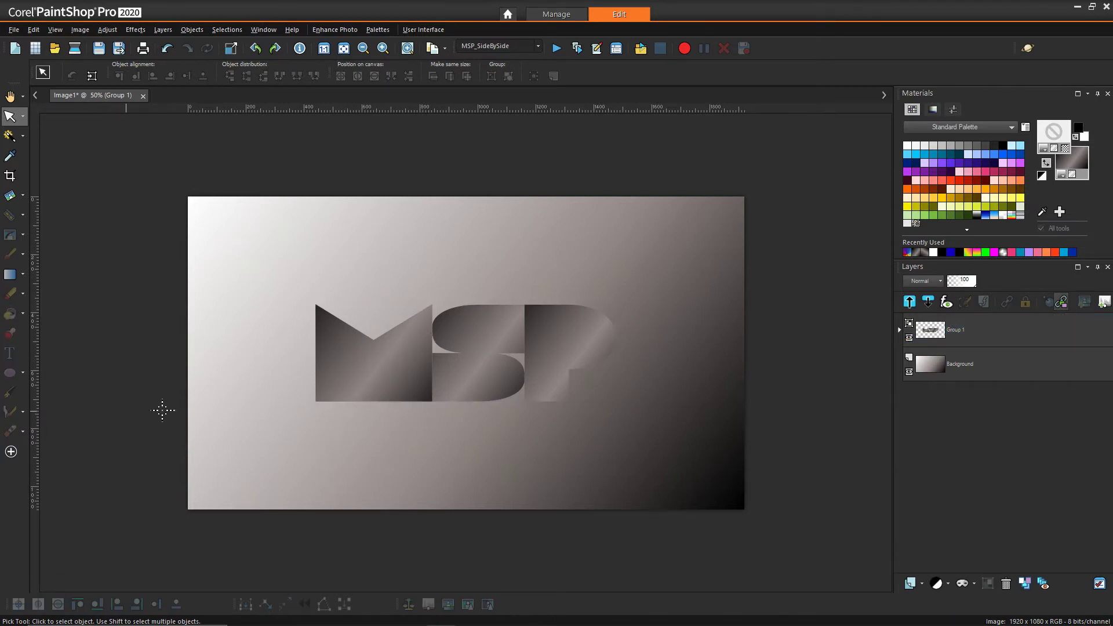
Expand Group 1, select the M's Vector 1 layer, and open its gradient fill properties
click(899, 330)
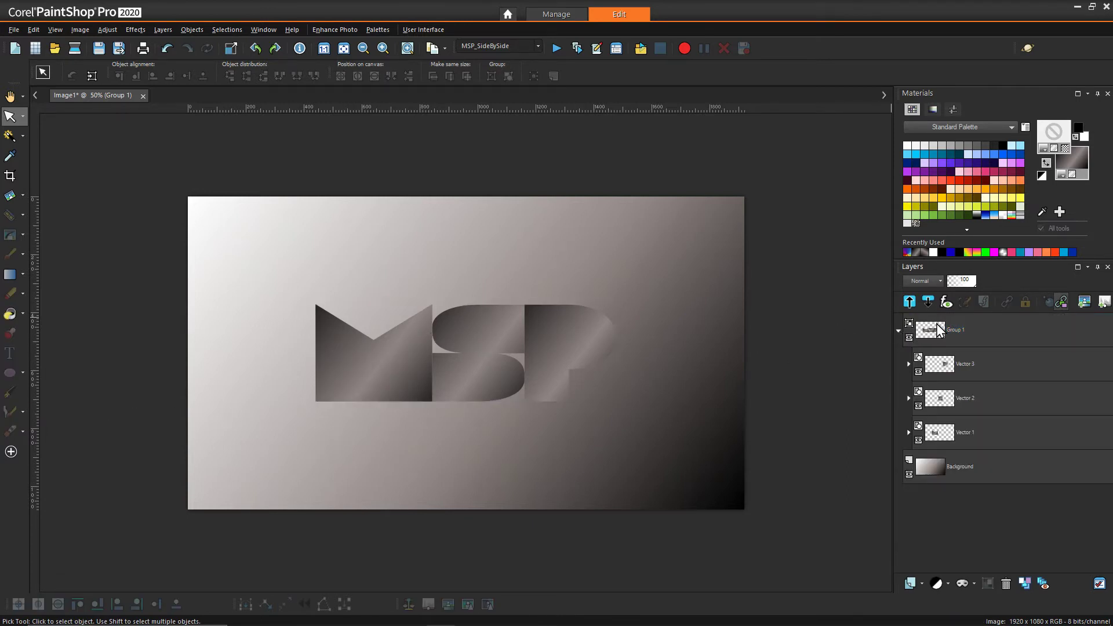
click(987, 364)
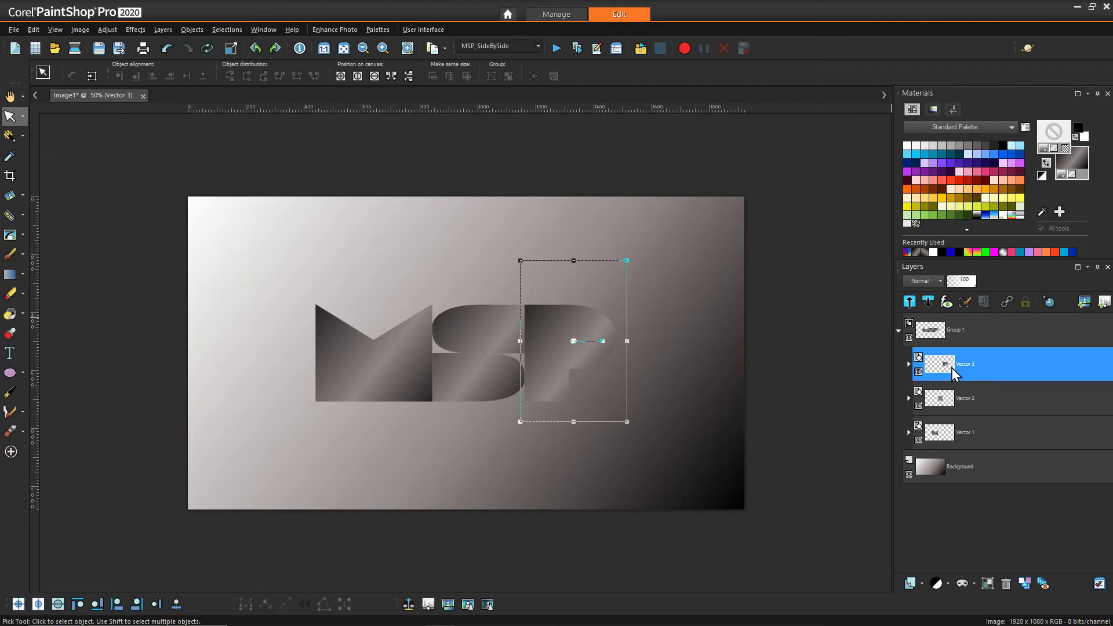
click(990, 433)
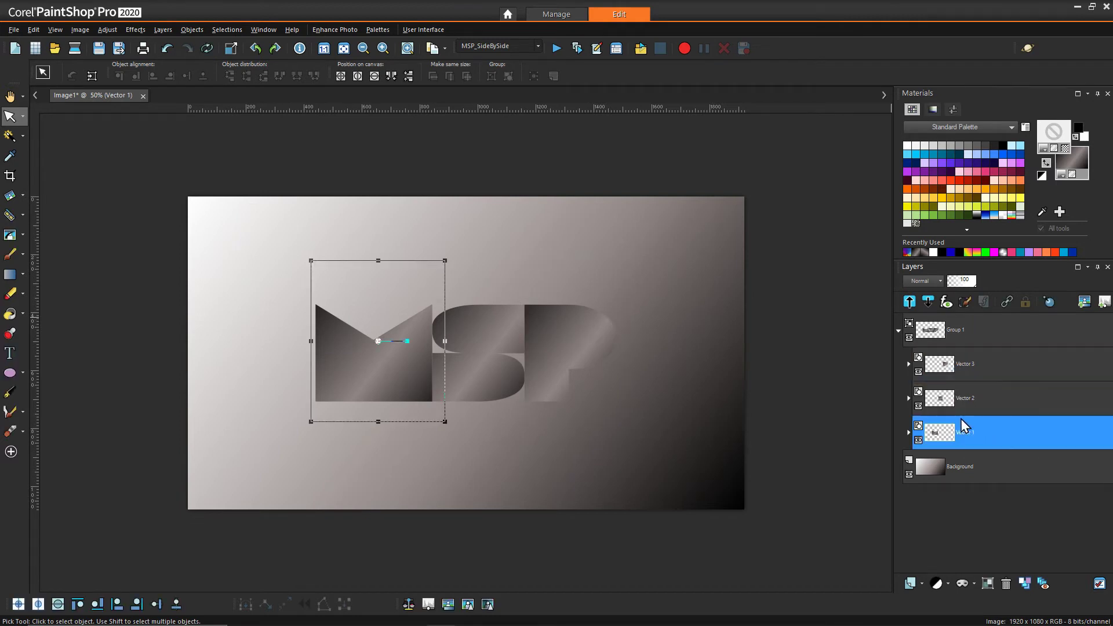
click(909, 433)
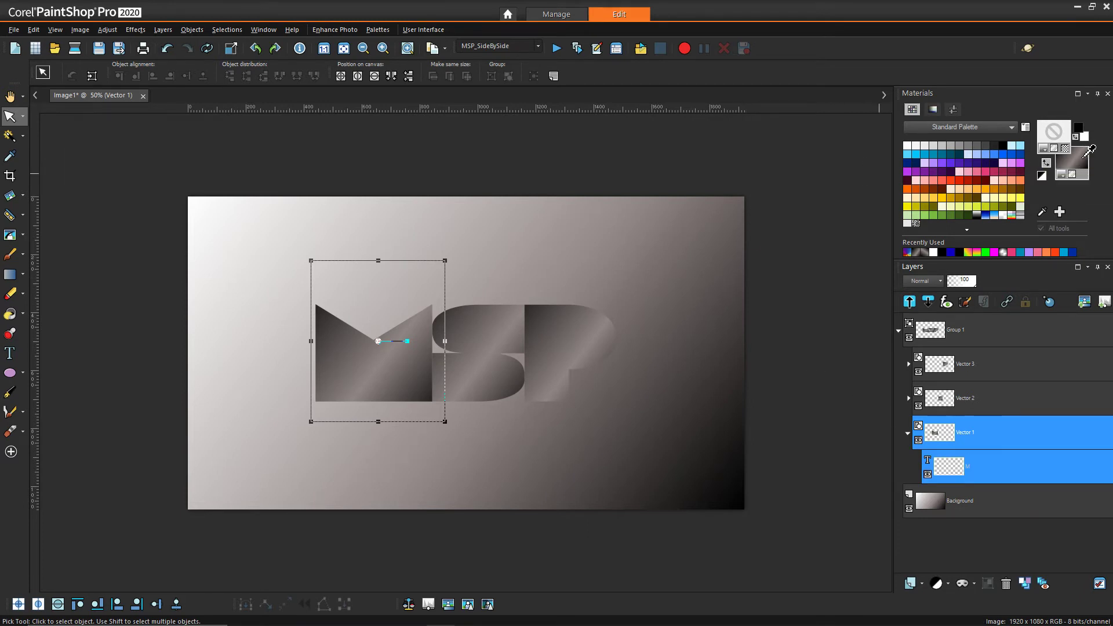
click(1089, 151)
drag(571, 151, 647, 164)
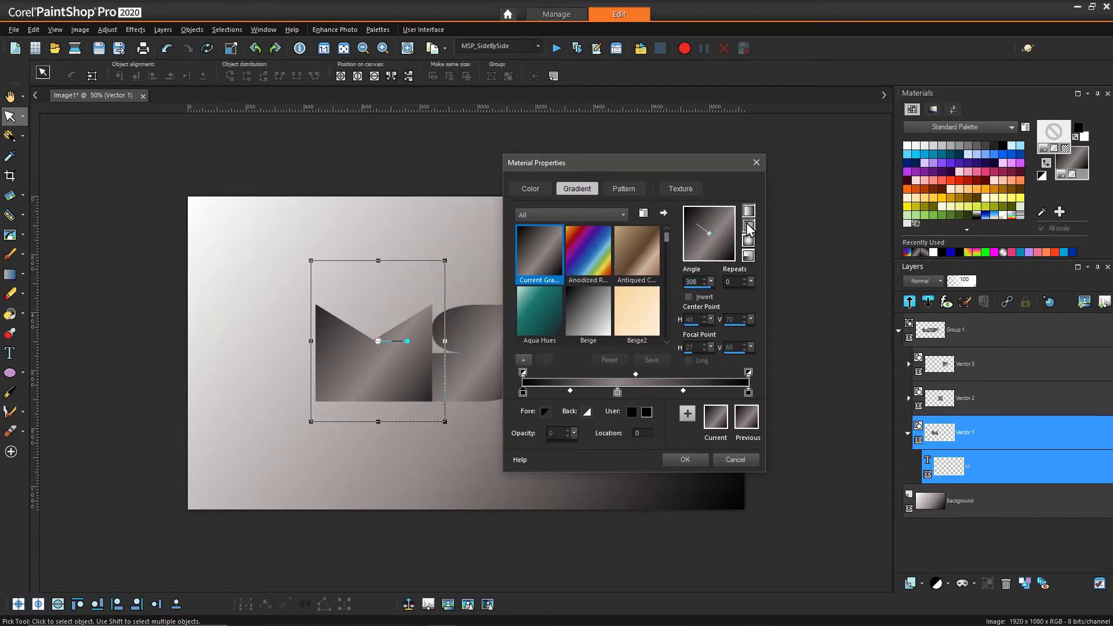
Try rectangular, radial and conical gradient styles, then recentre and rotate the gradient to 127
click(749, 225)
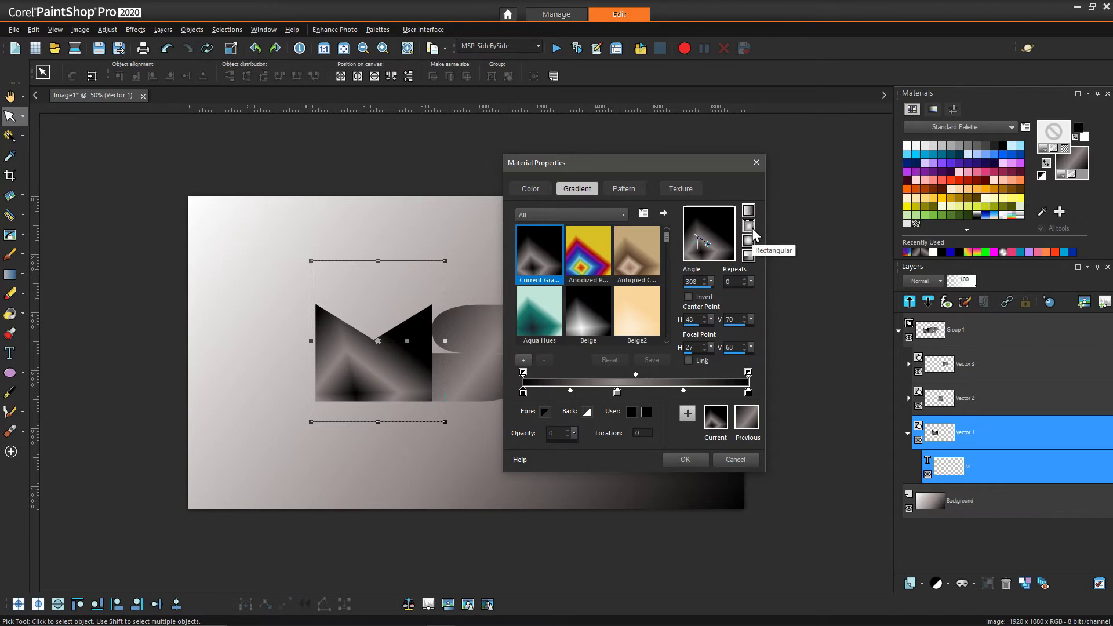
click(748, 240)
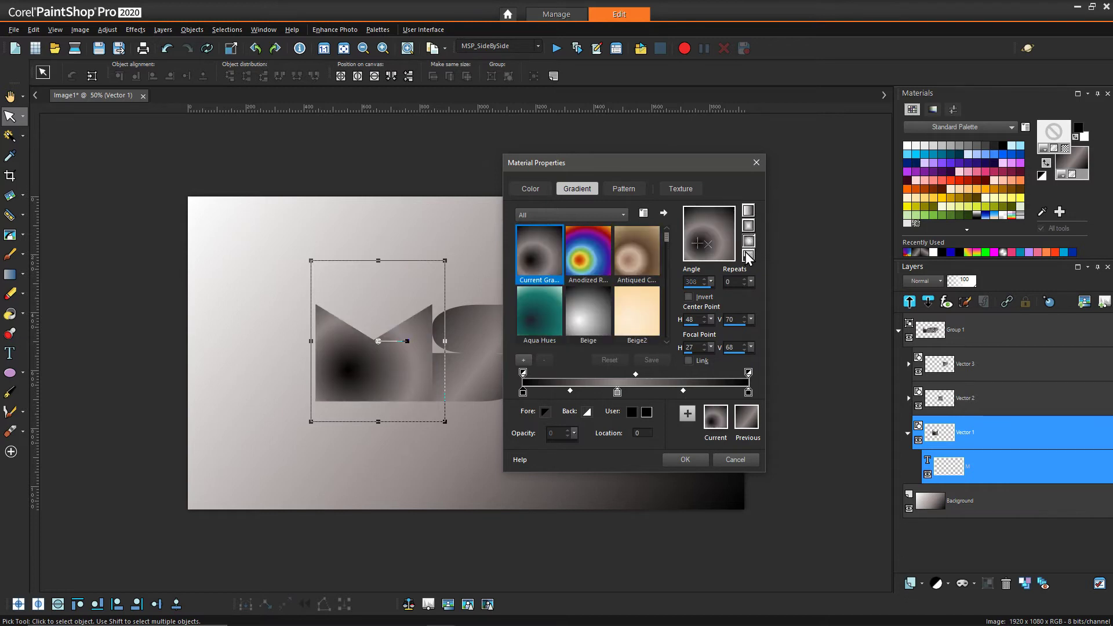
click(748, 255)
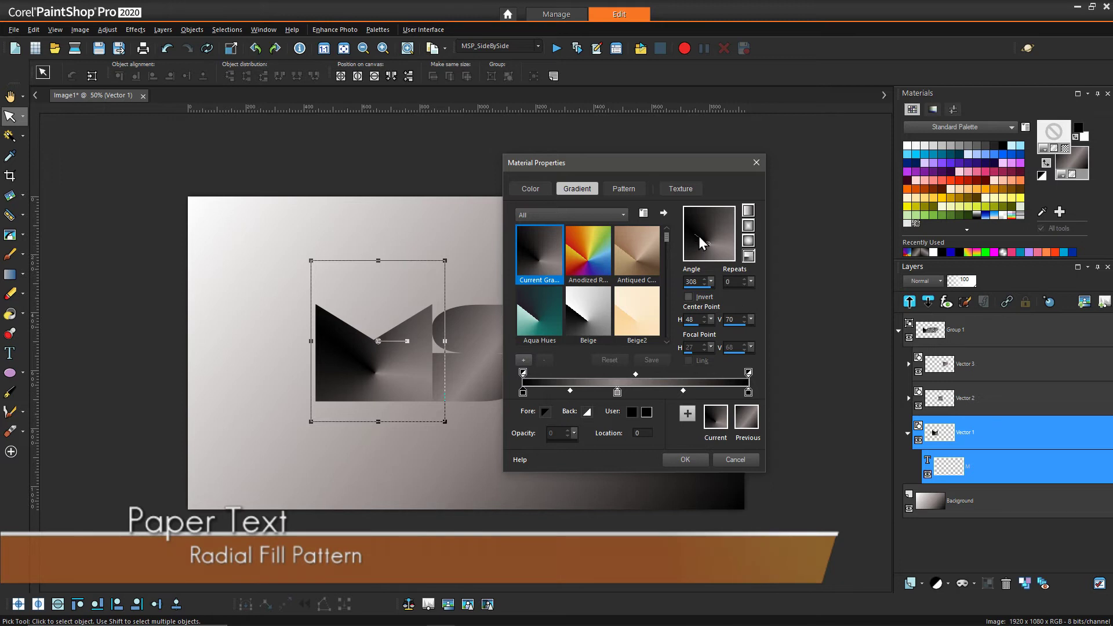
drag(701, 239, 712, 237)
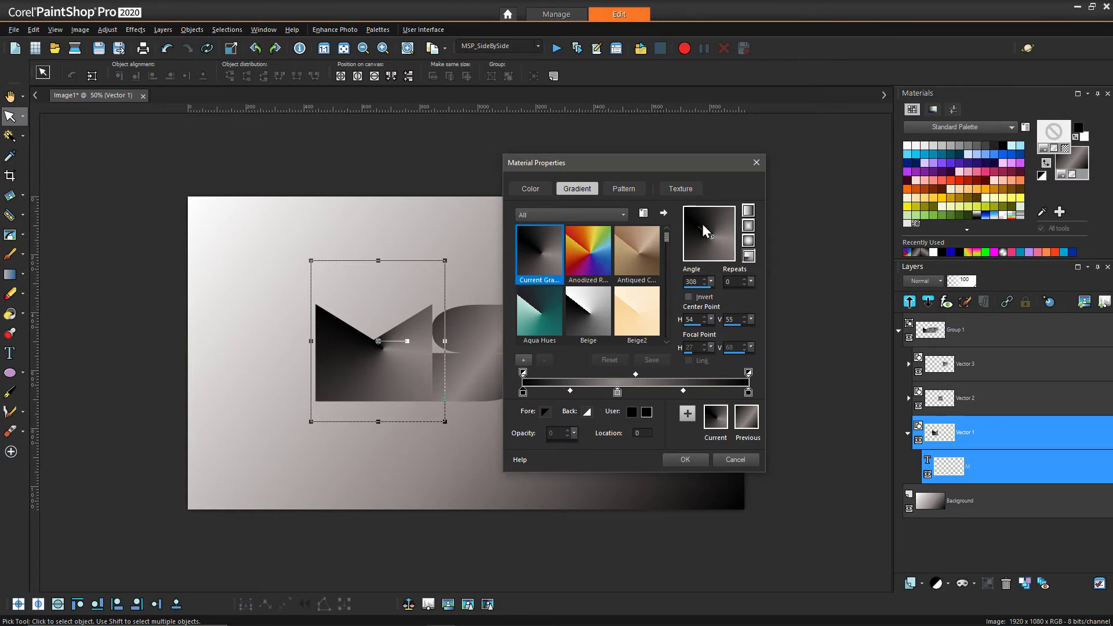
drag(703, 229, 745, 262)
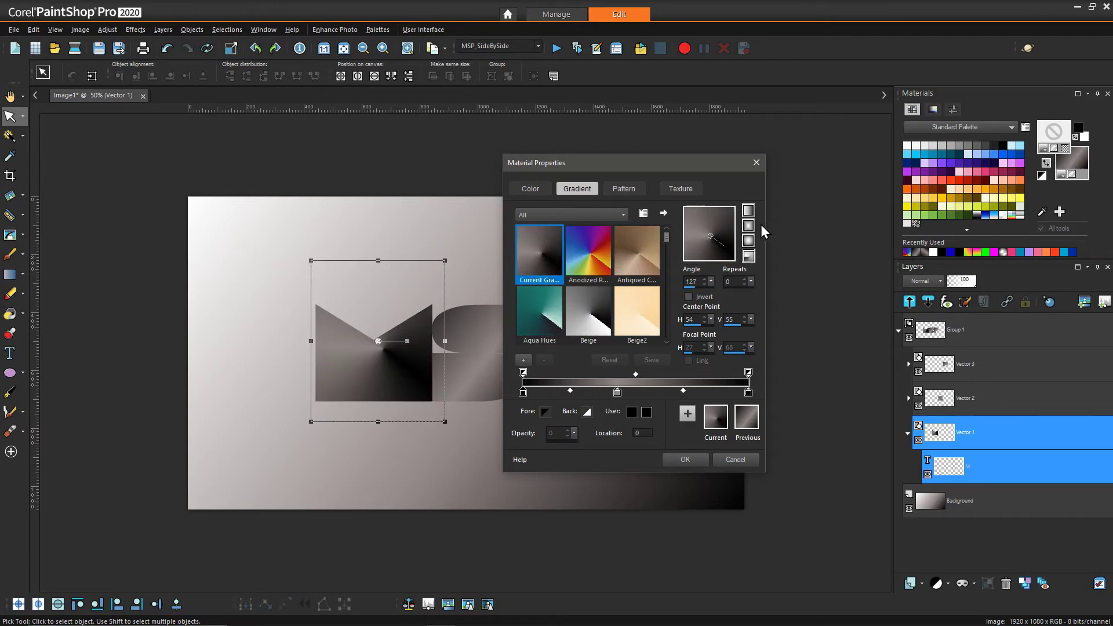
click(665, 341)
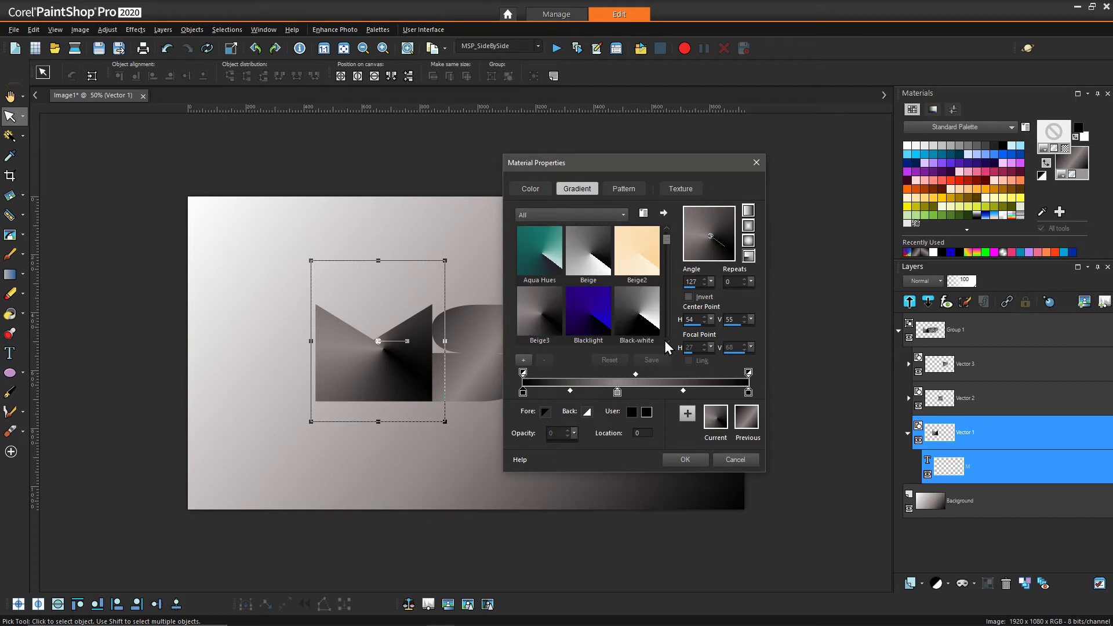
Apply the Beige3 preset gradient to the M's fill
click(539, 313)
drag(695, 162, 798, 172)
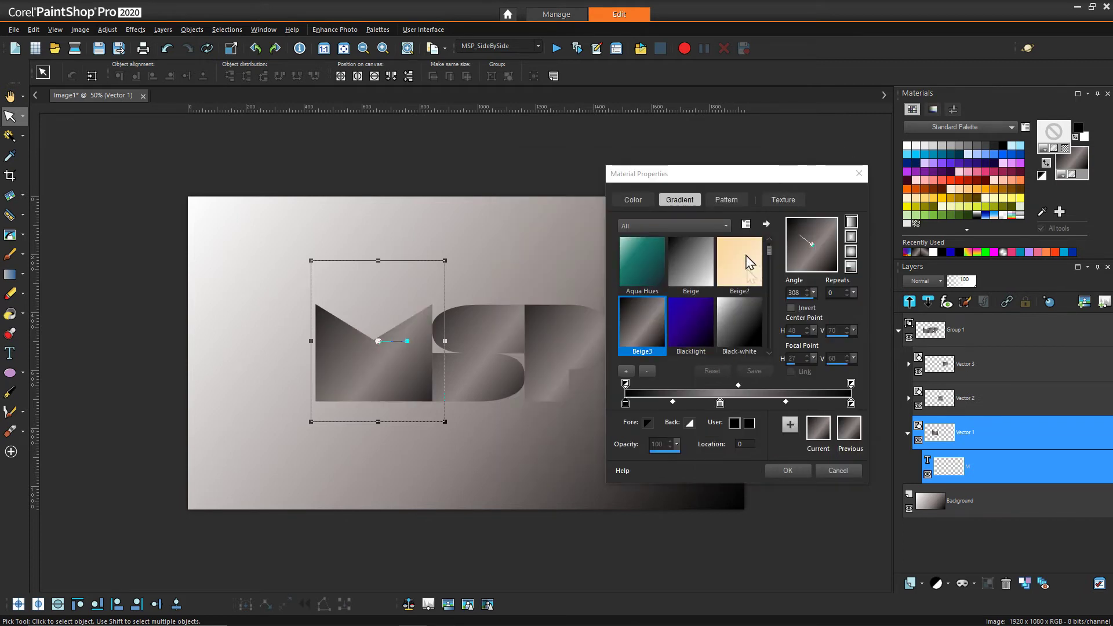
double_click(659, 330)
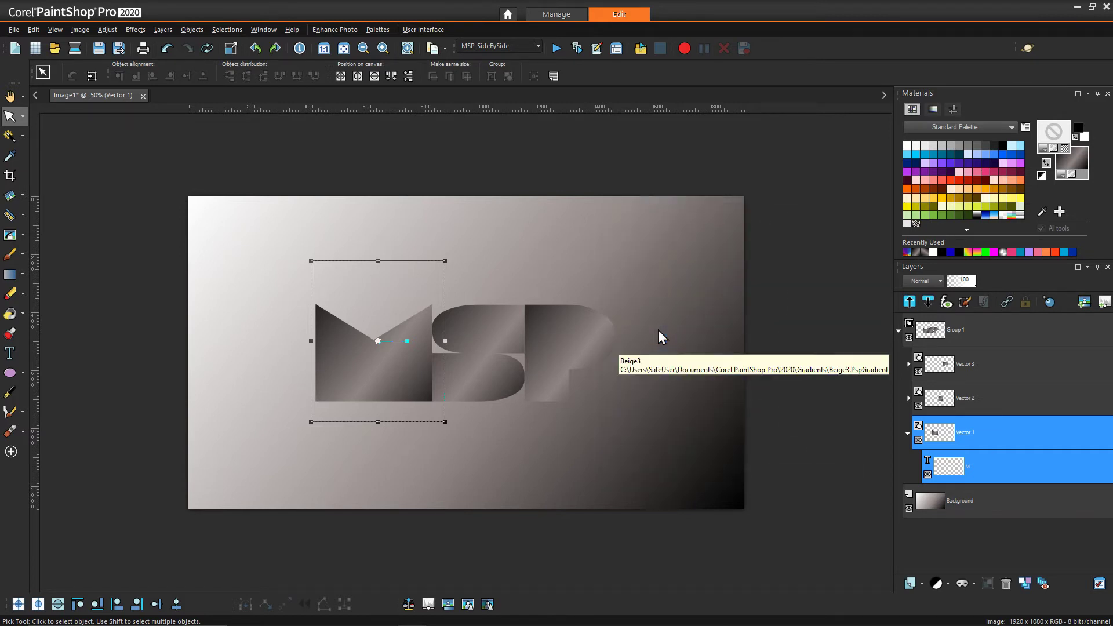
Change the gradient's right-end colour stop from black to white
click(1080, 163)
drag(775, 181, 760, 162)
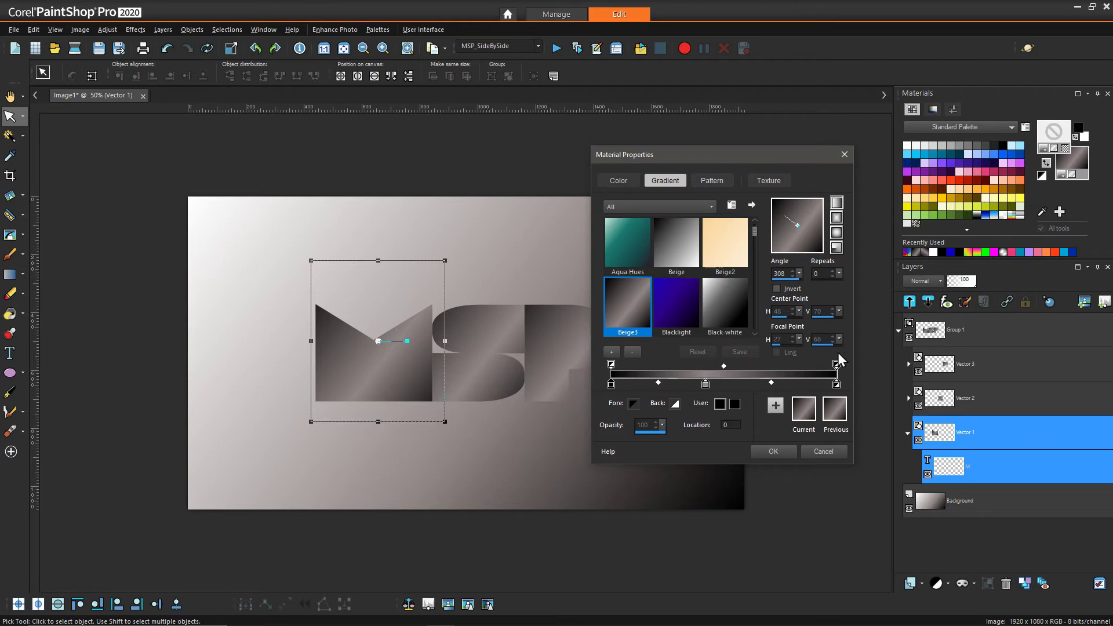
click(838, 388)
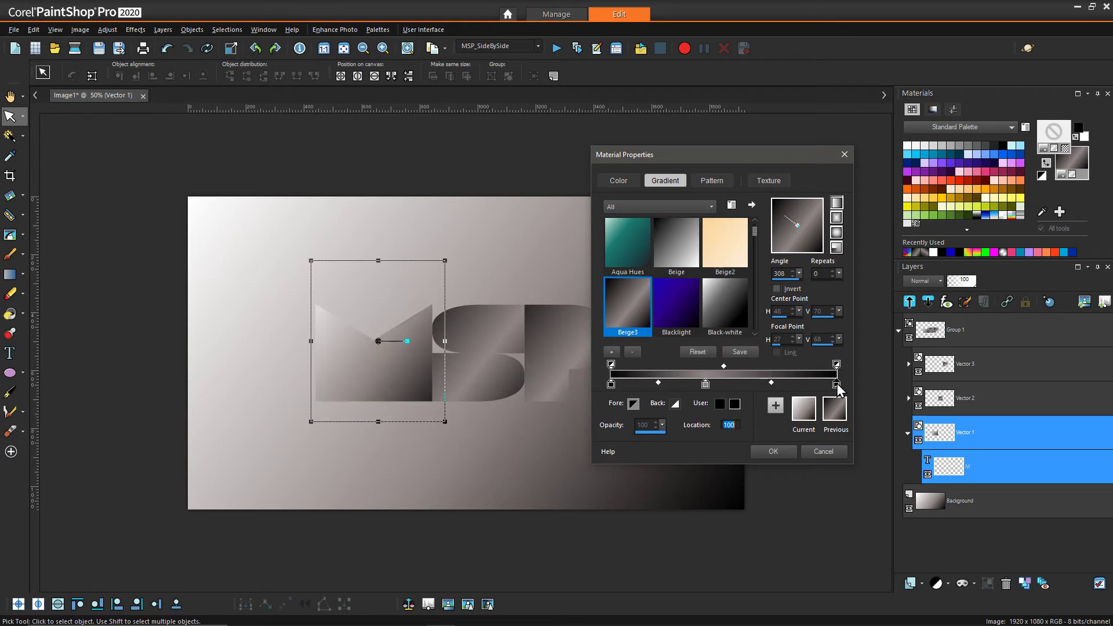
click(740, 401)
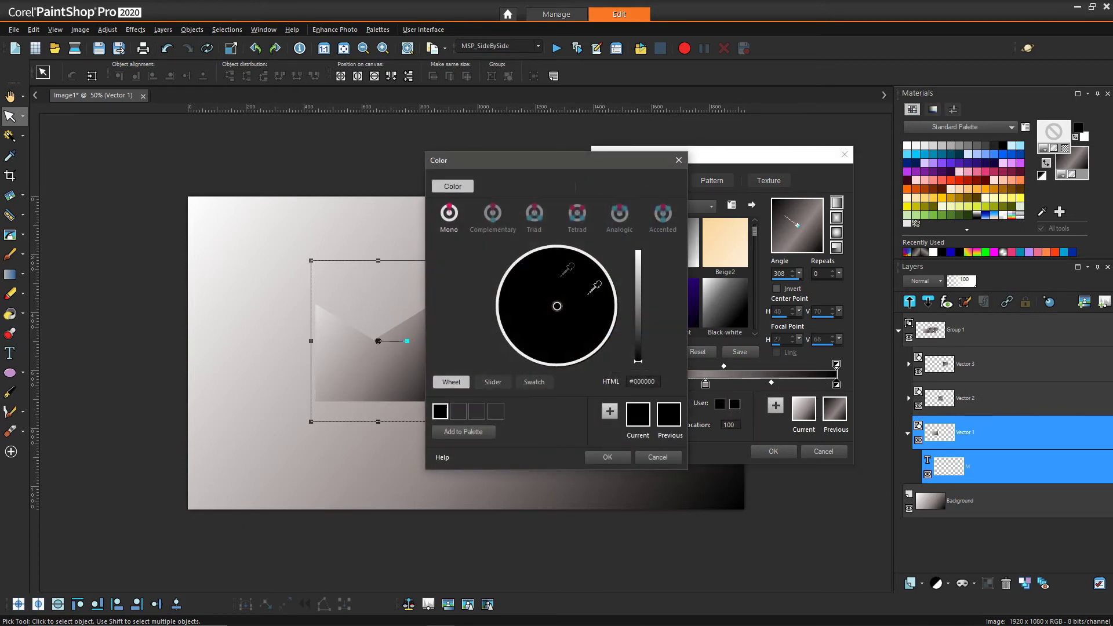
drag(638, 361, 637, 238)
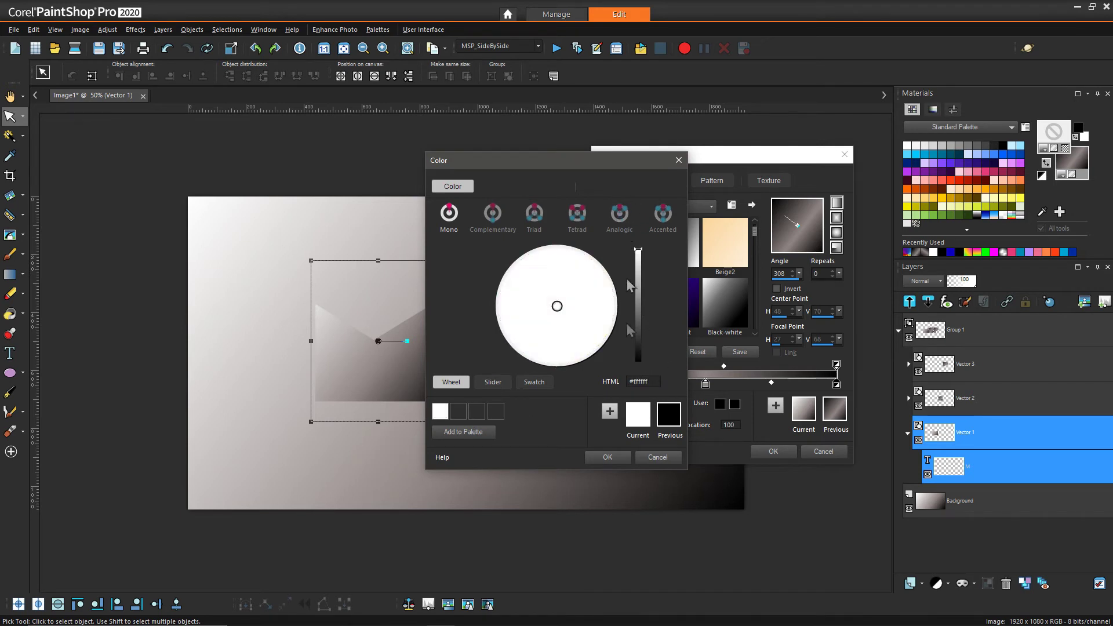
click(607, 457)
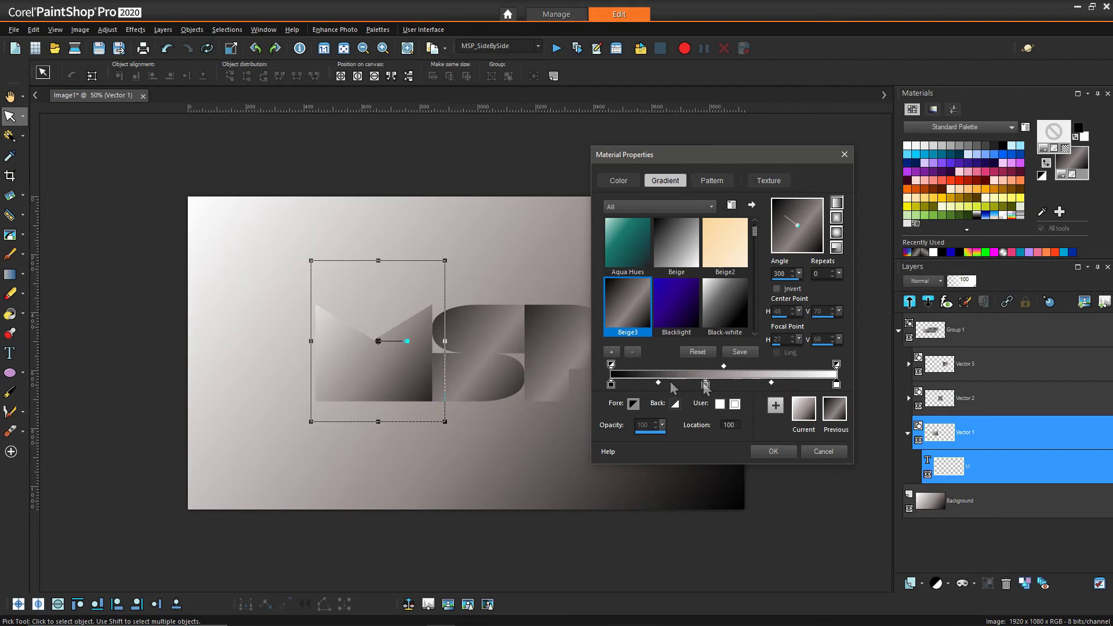
Switch the M's Beige3 gradient to sunburst style and adjust its centre and angle
click(838, 248)
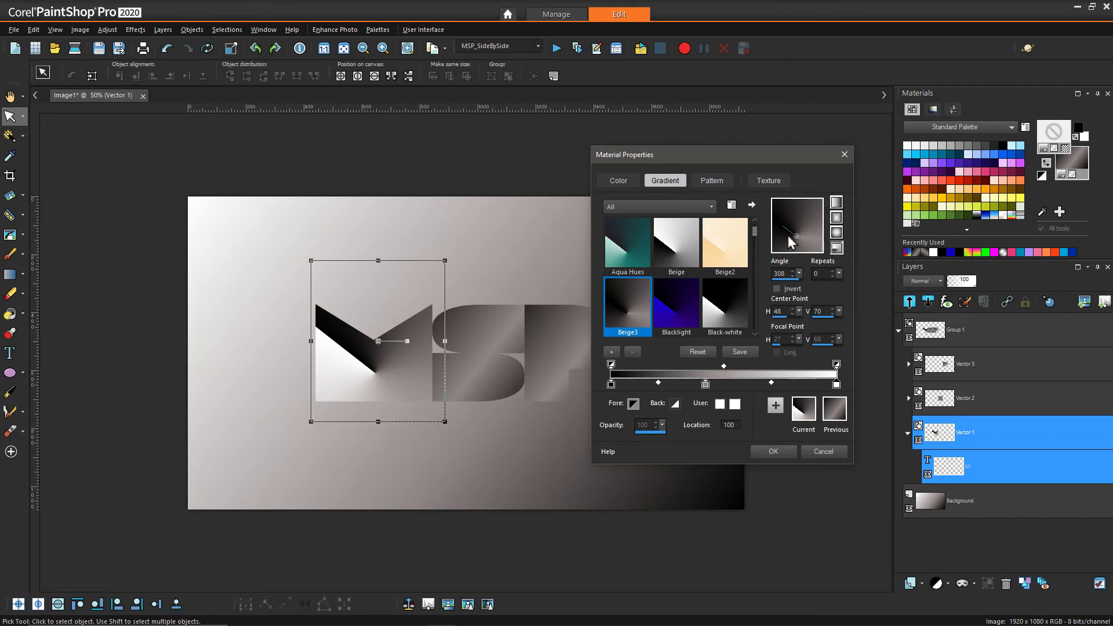
drag(791, 240, 796, 226)
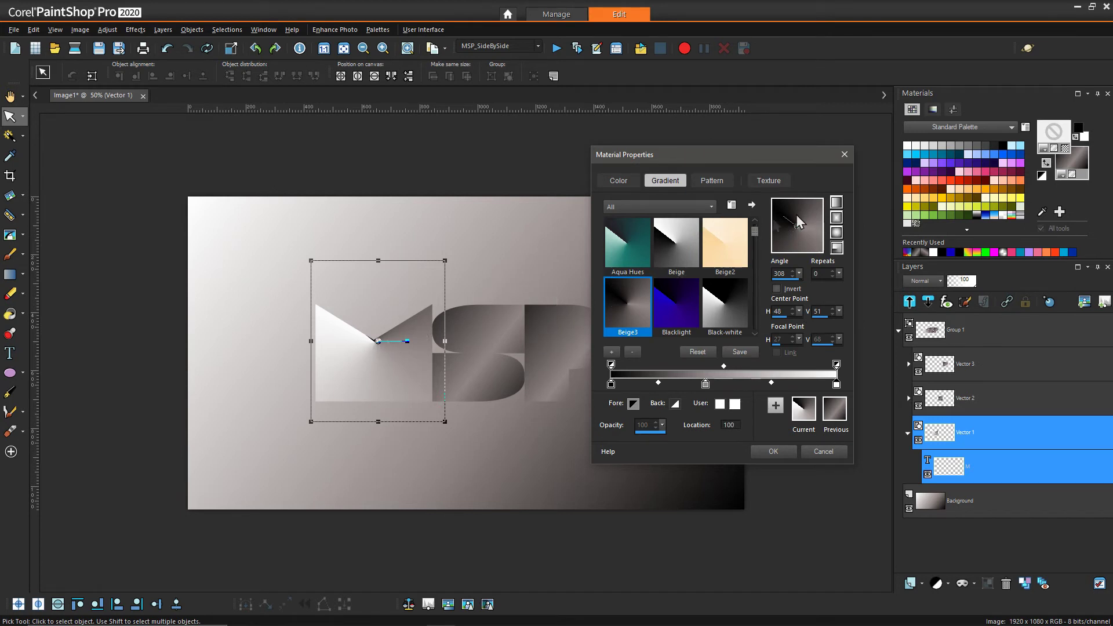
drag(786, 220, 785, 241)
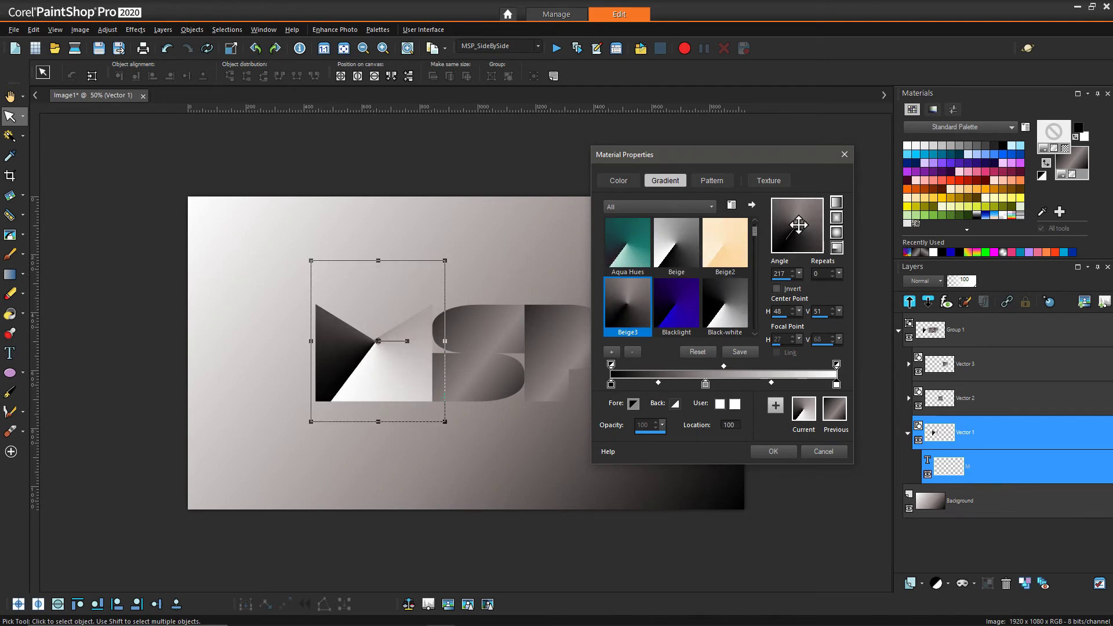
drag(799, 225, 795, 234)
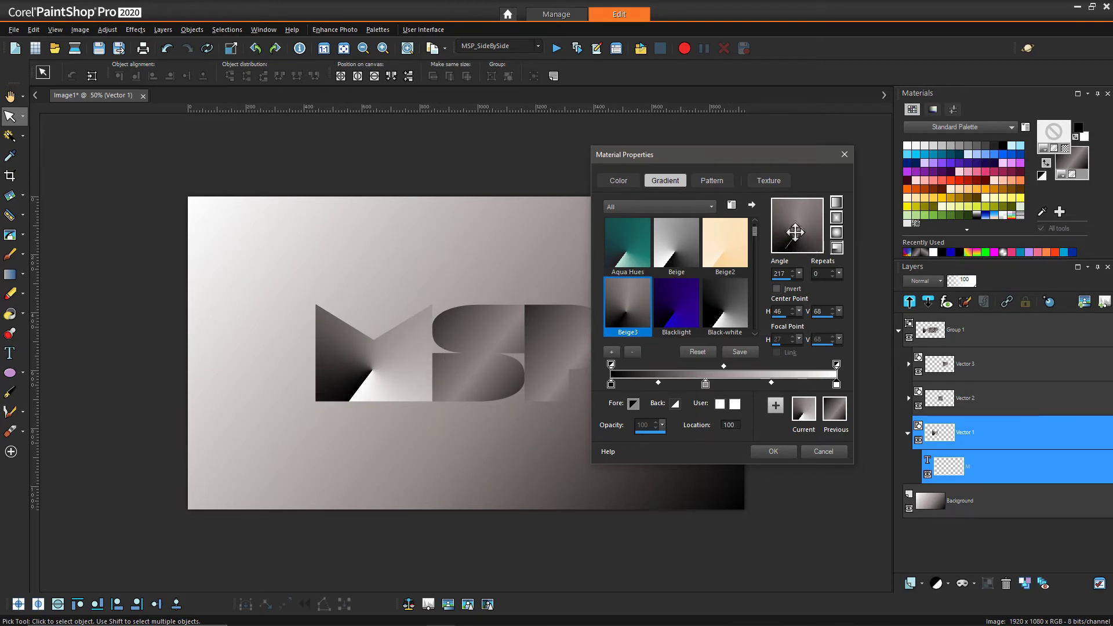
mouse_move(795, 235)
mouse_down()
mouse_move(791, 218)
mouse_move(804, 224)
mouse_move(798, 233)
mouse_up()
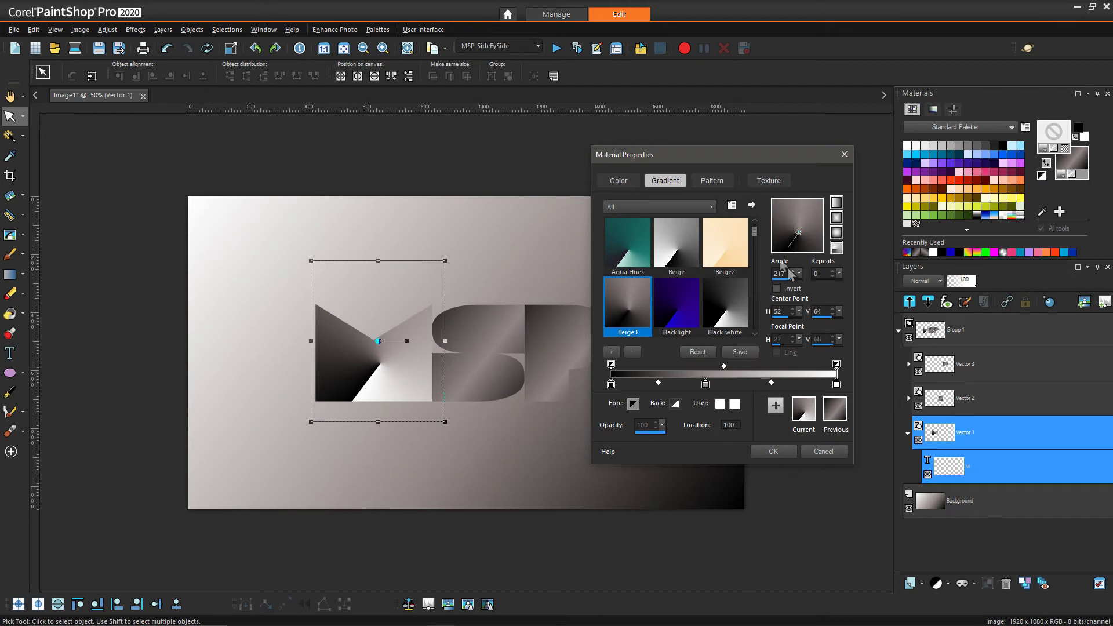
drag(791, 244, 797, 233)
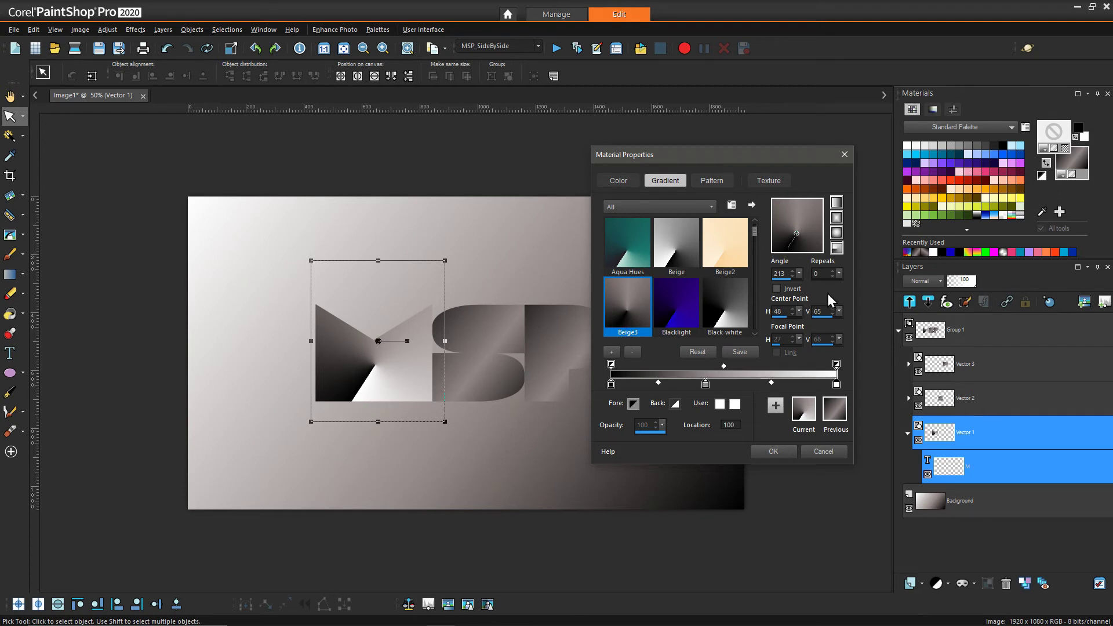
Invert the M's gradient, fine-tune it to angle 203, apply it, and save the Beige3 changes
click(776, 290)
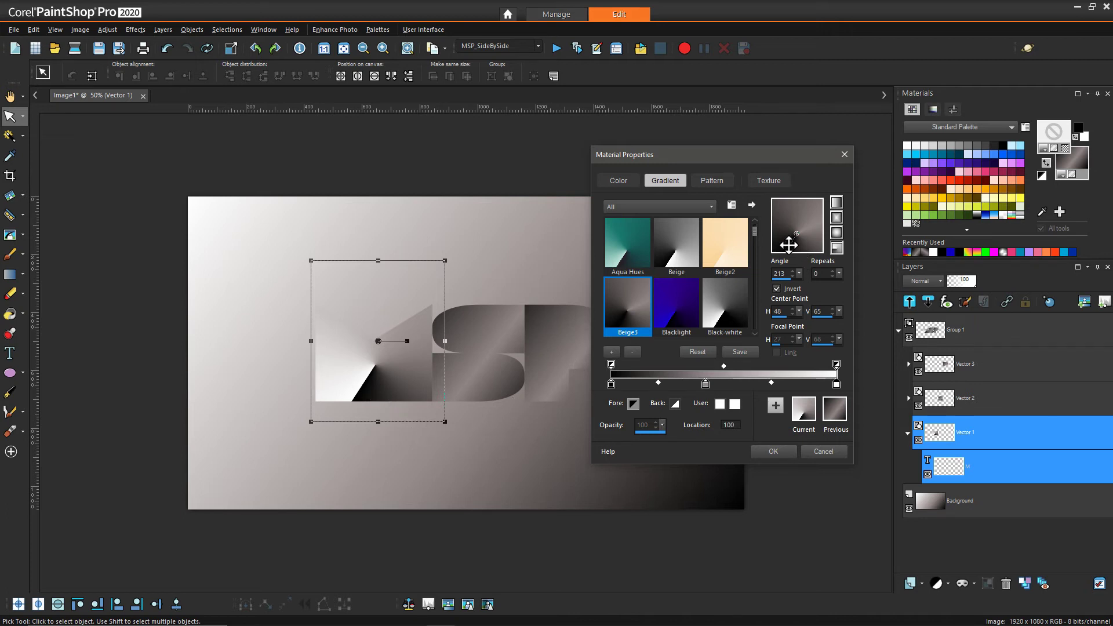
drag(789, 245, 790, 244)
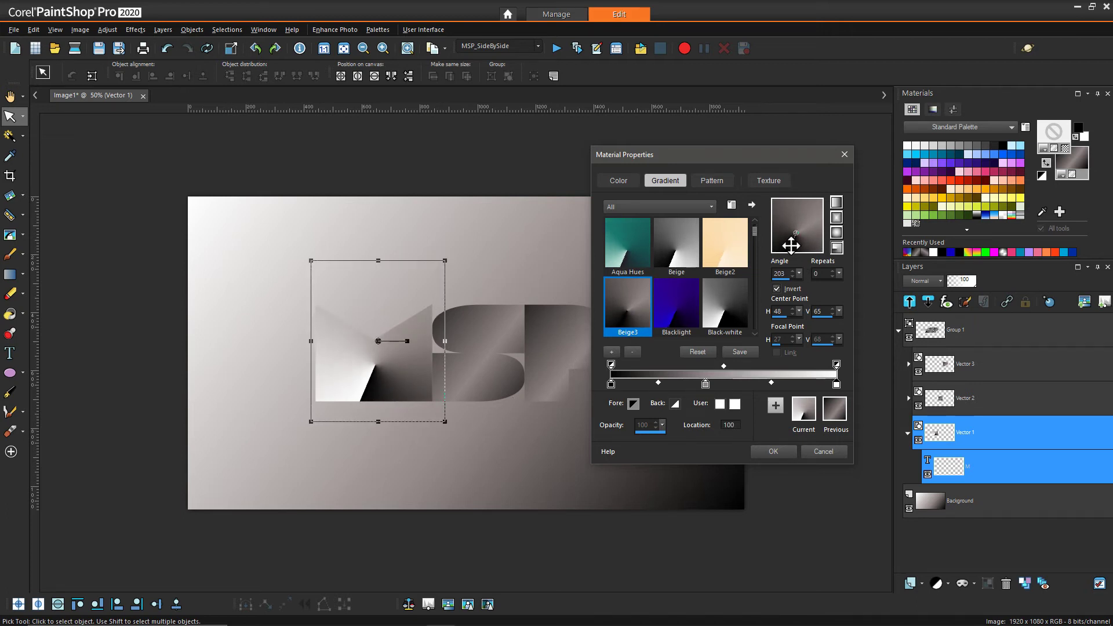
drag(795, 235, 798, 235)
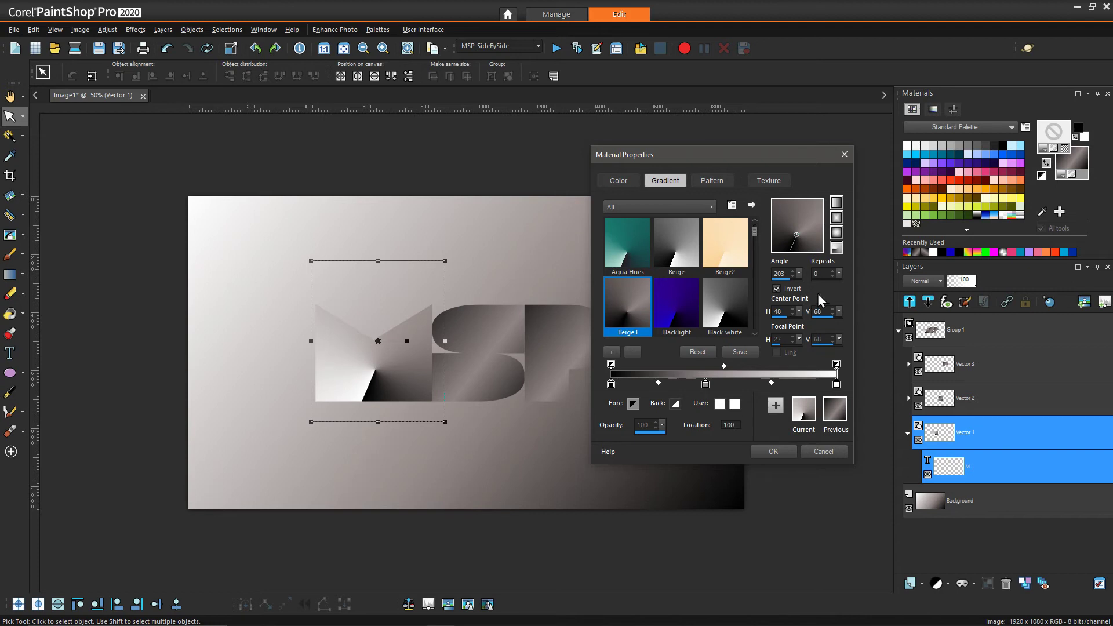
click(767, 449)
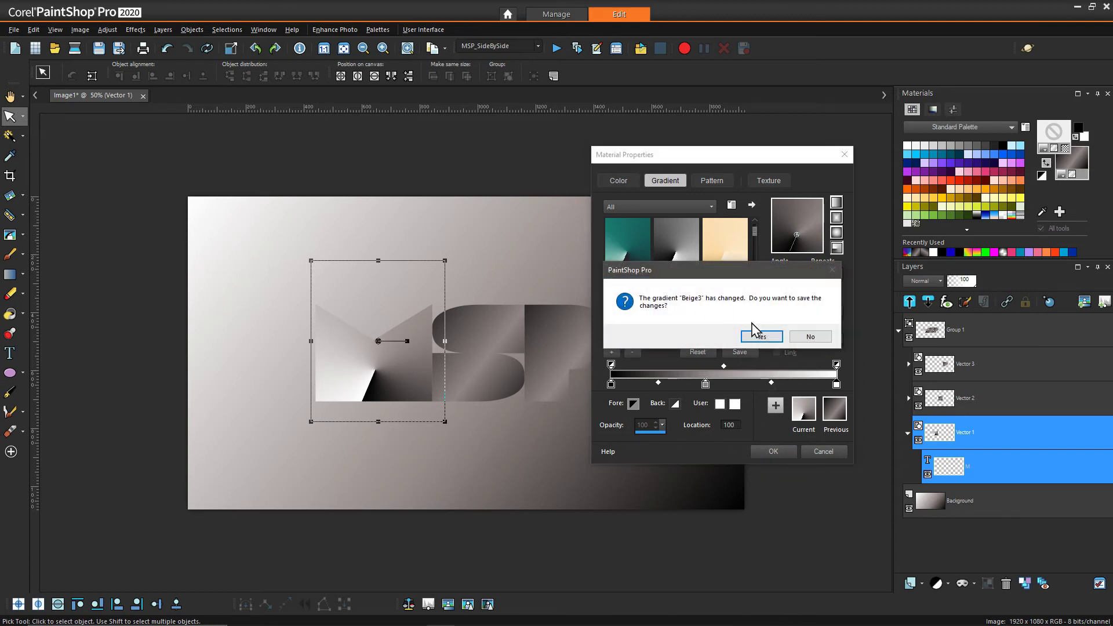
click(763, 339)
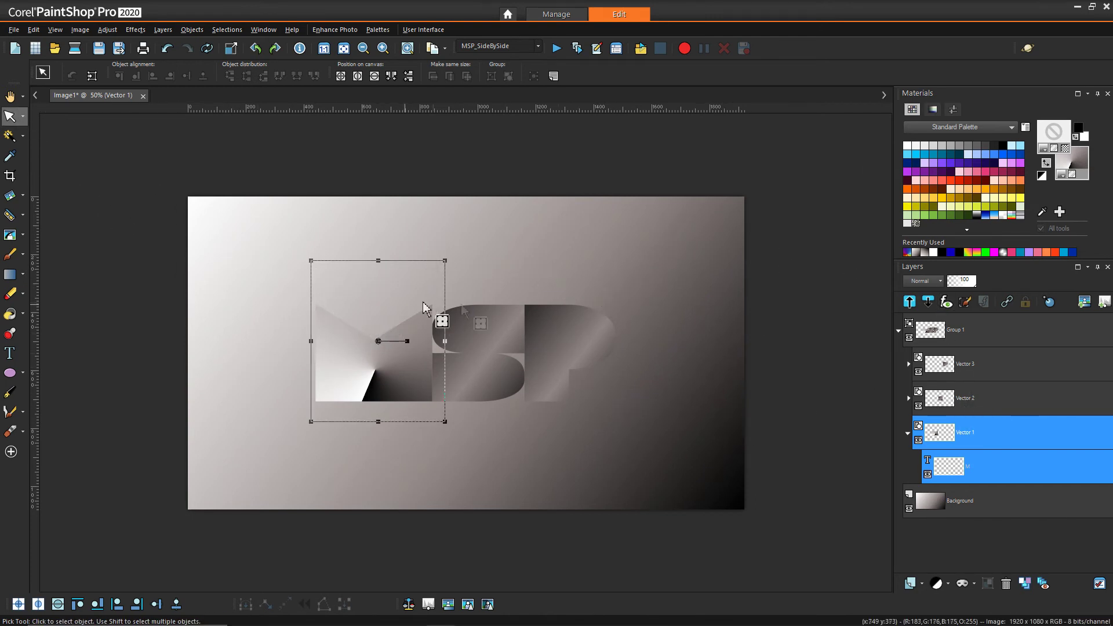
Select the S text object inside its layer in the Layers palette
click(487, 342)
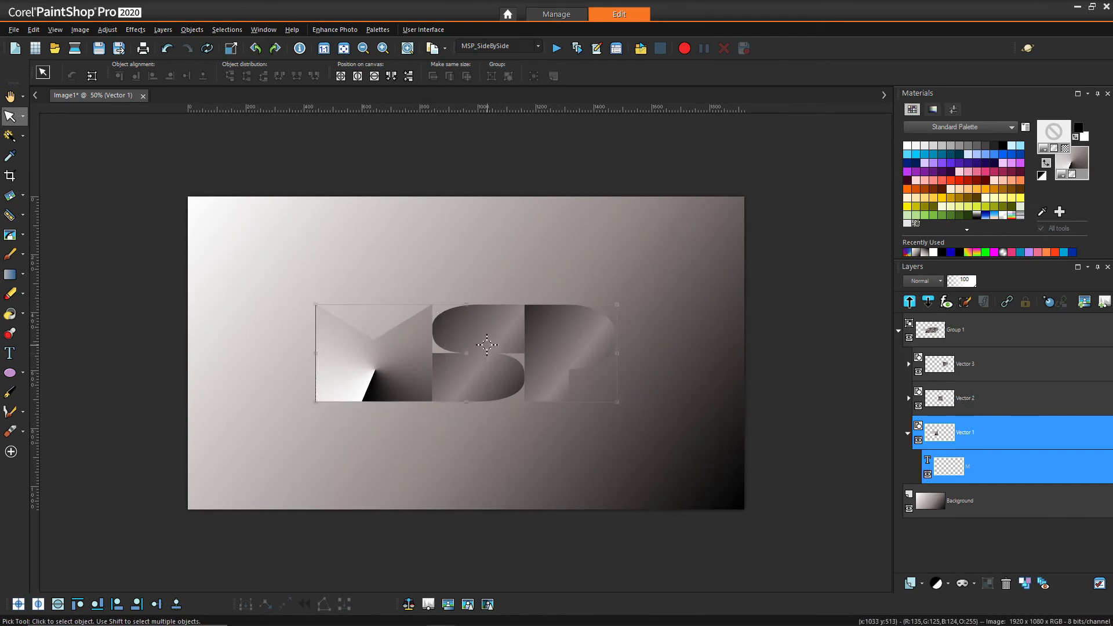
click(980, 406)
click(909, 399)
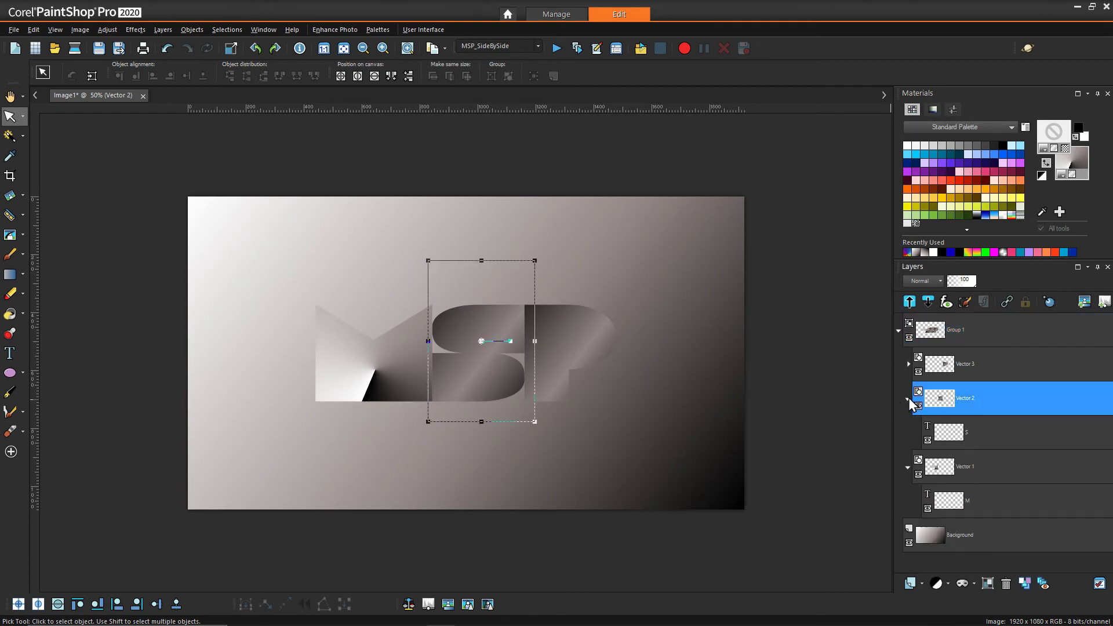
click(983, 436)
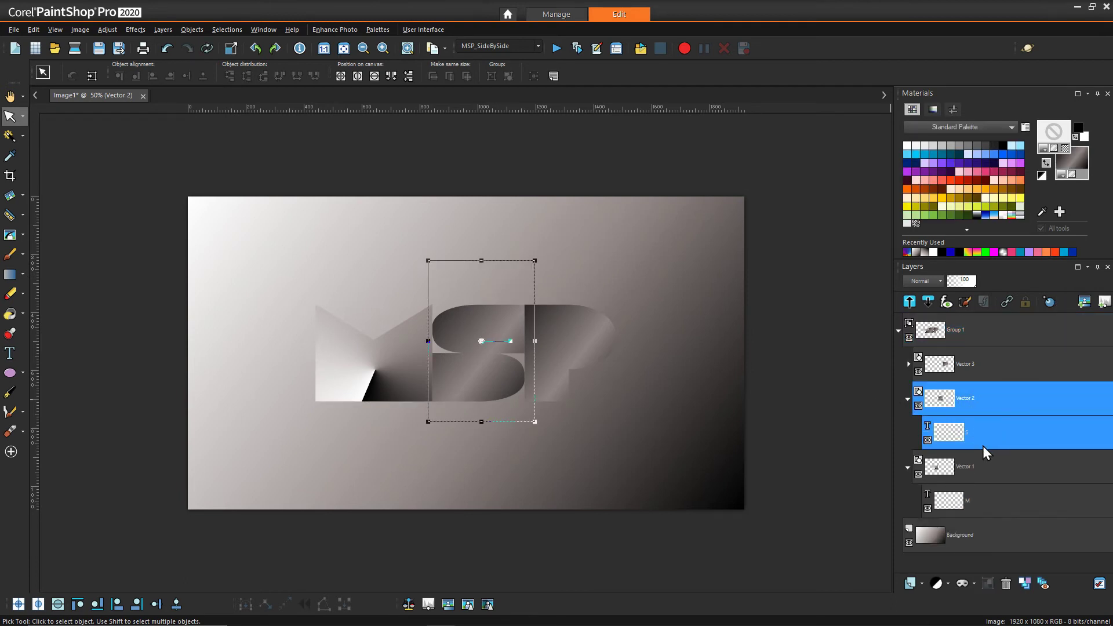
Choose the Beige3 gradient in sunburst style for the S's fill
click(1080, 158)
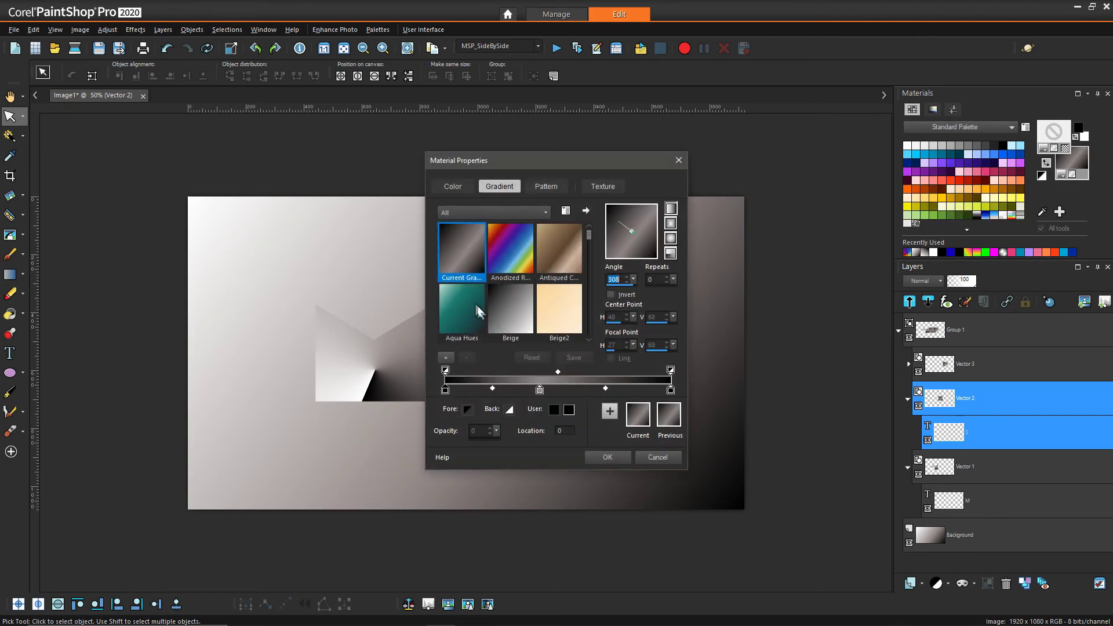
click(589, 340)
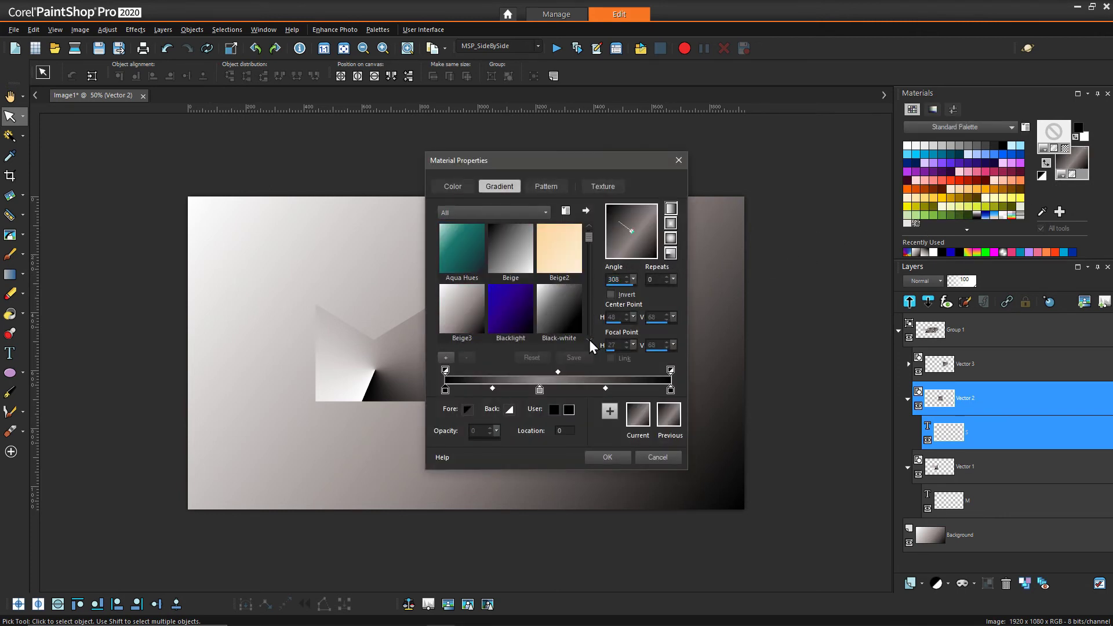
click(470, 324)
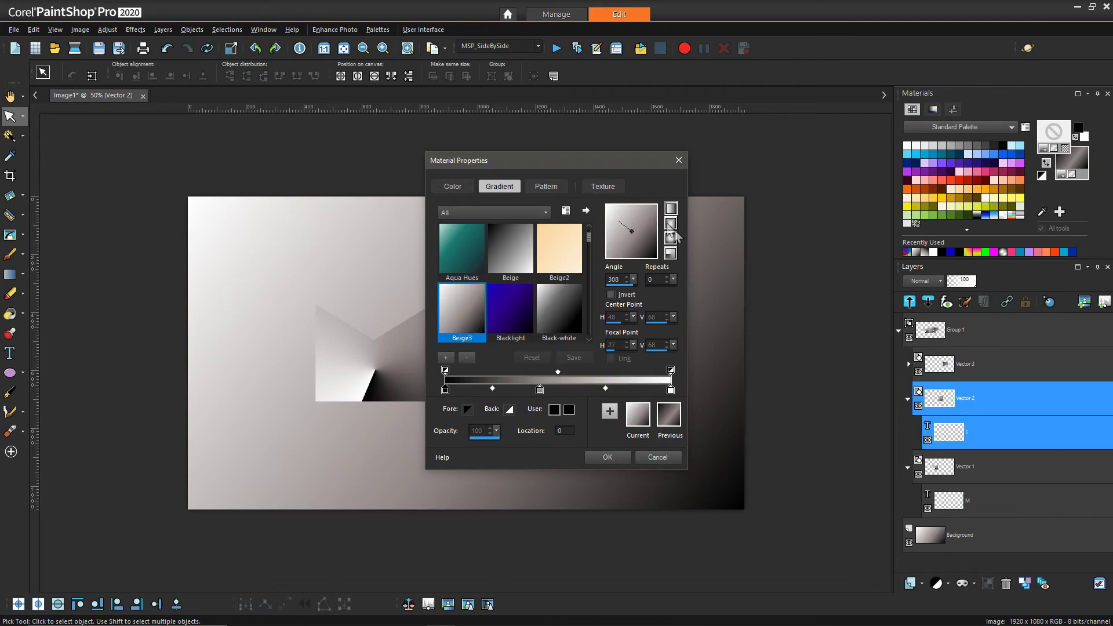
click(670, 251)
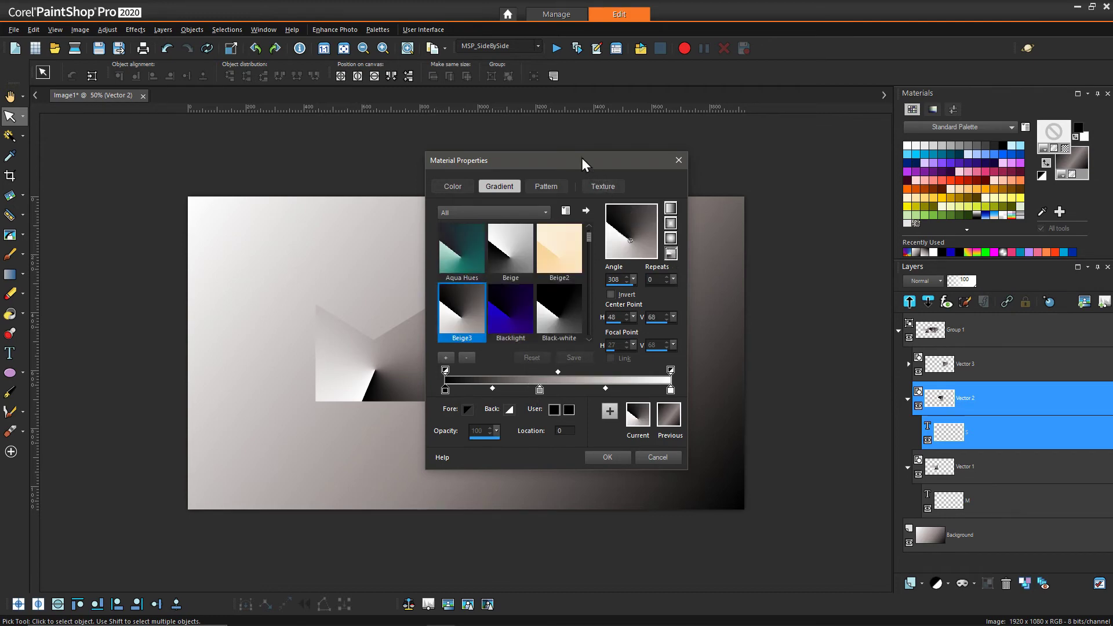
drag(582, 158, 716, 156)
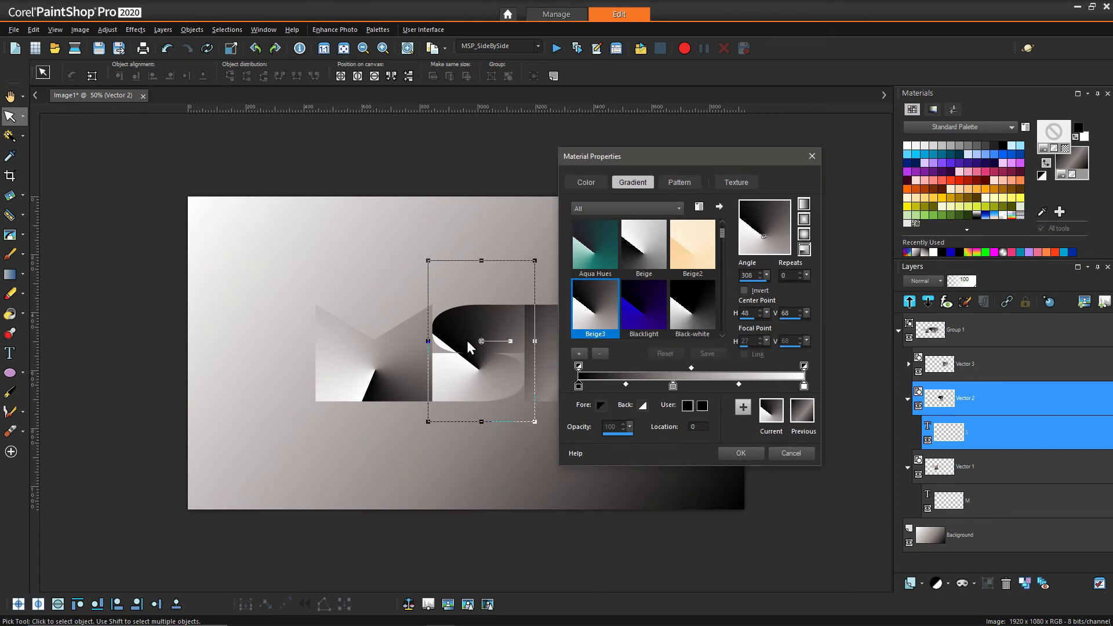
Raise the S gradient's centre to V 58, set Angle 90, and apply it
drag(764, 237, 763, 232)
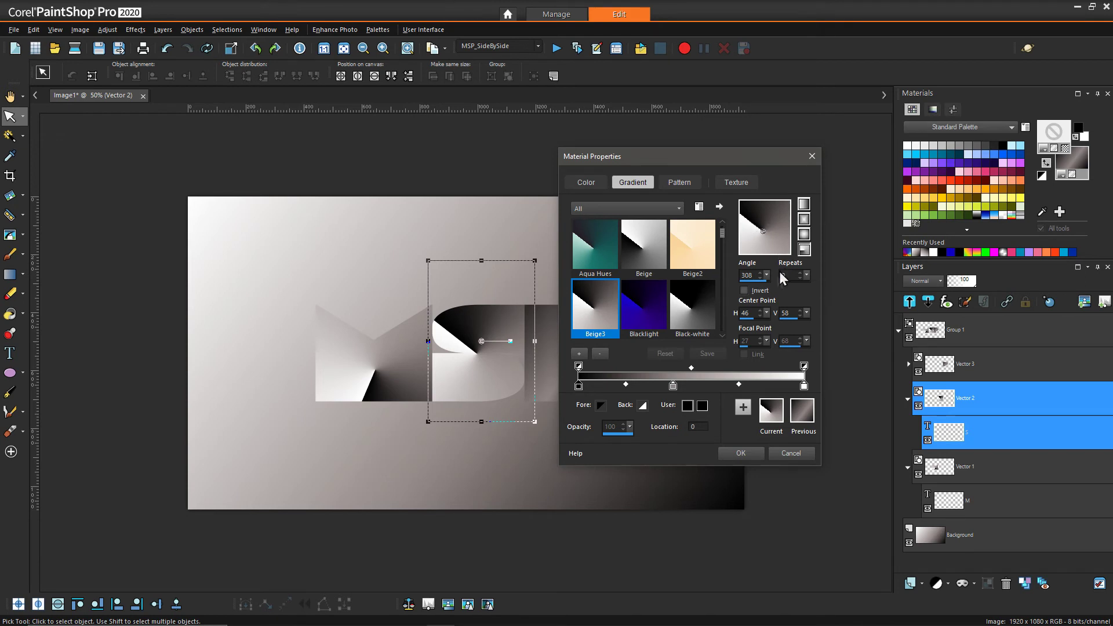
drag(766, 275, 722, 283)
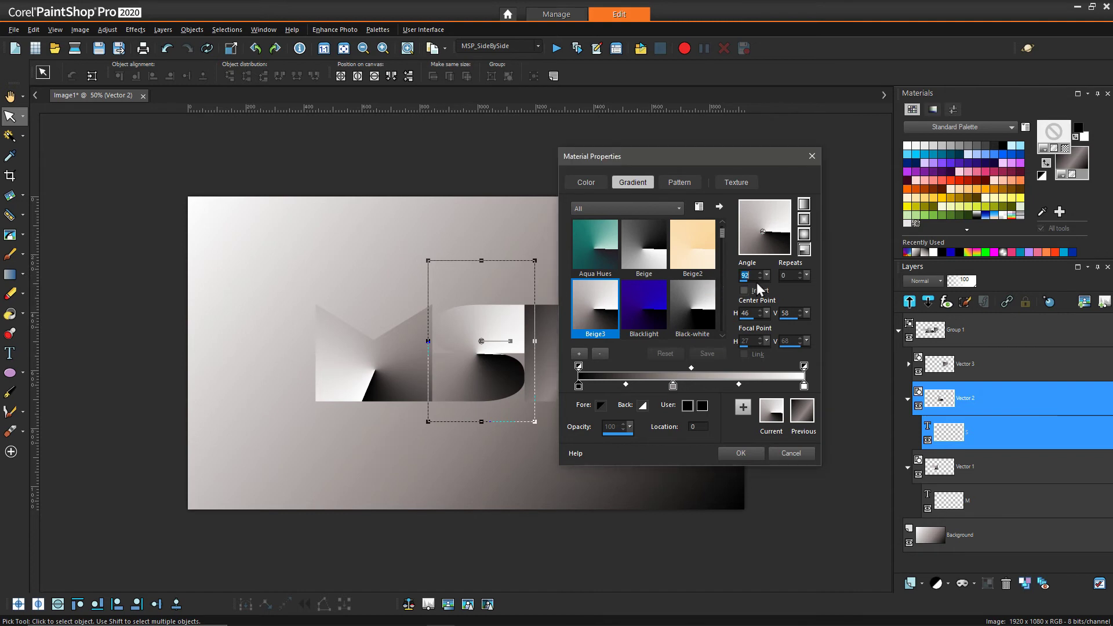
click(759, 279)
click(740, 453)
scroll(468, 374, up, 1)
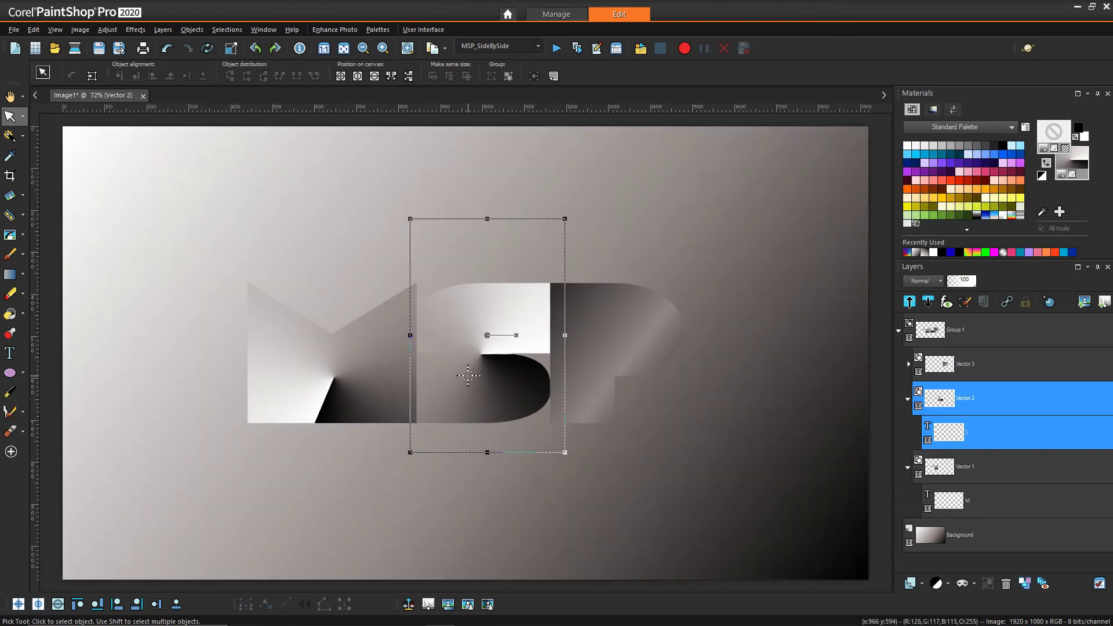
scroll(468, 376, up, 1)
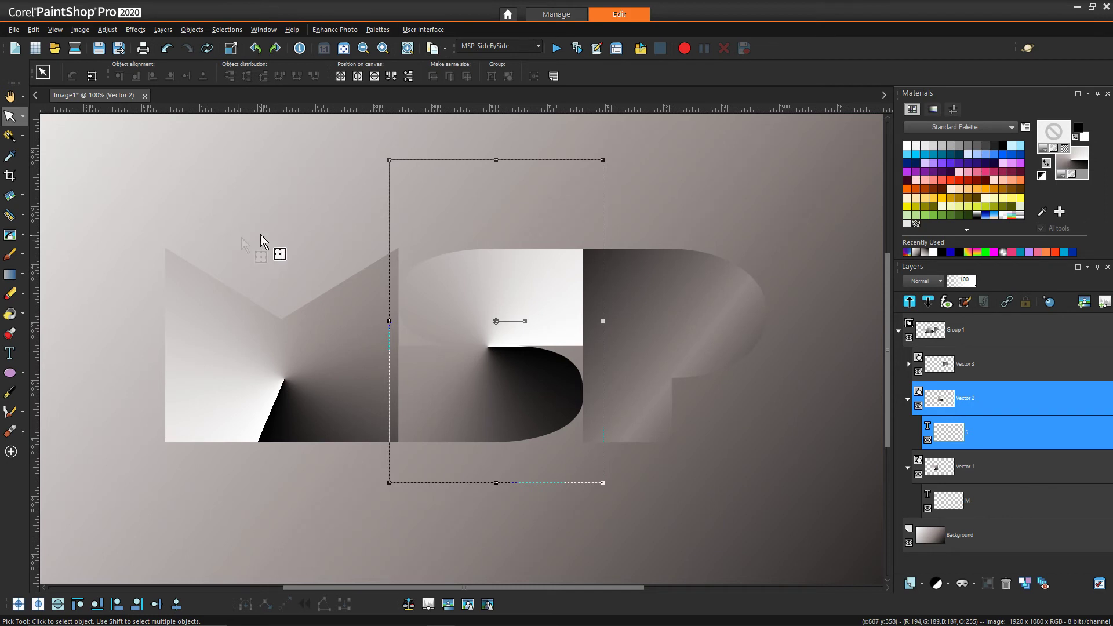
click(908, 399)
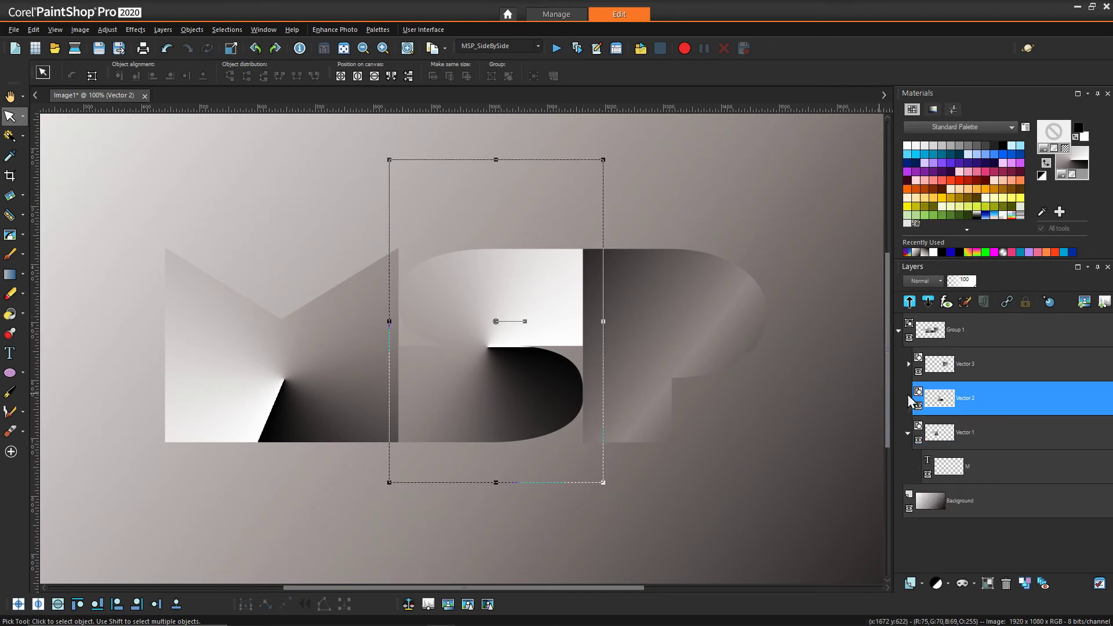
Select the P text object and give its fill the Beige3 gradient in sunburst style
click(908, 364)
click(969, 406)
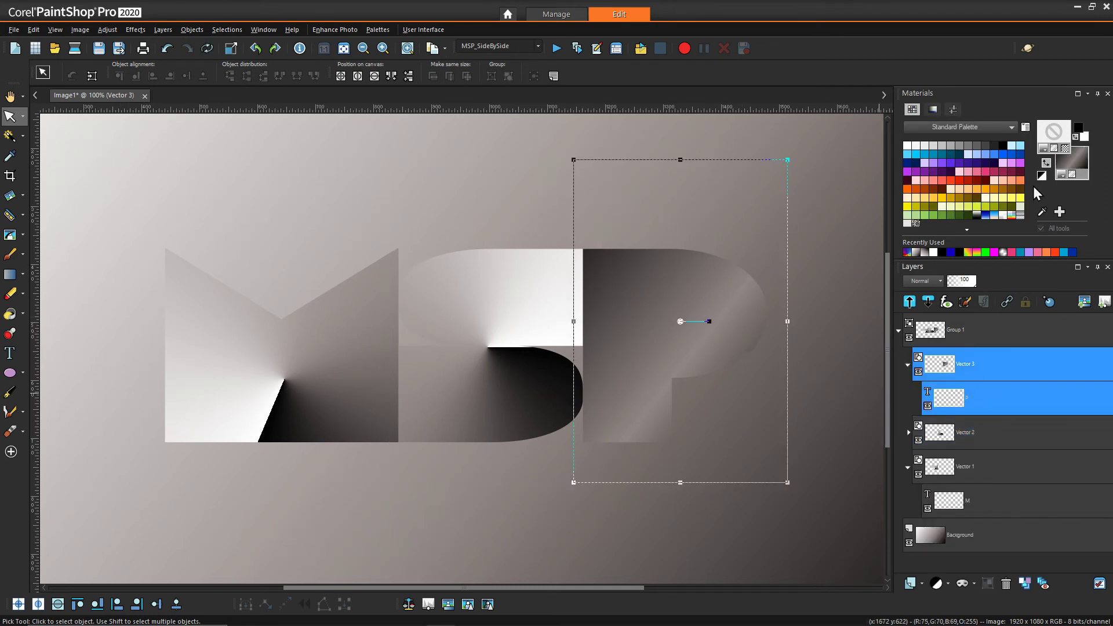
click(1082, 163)
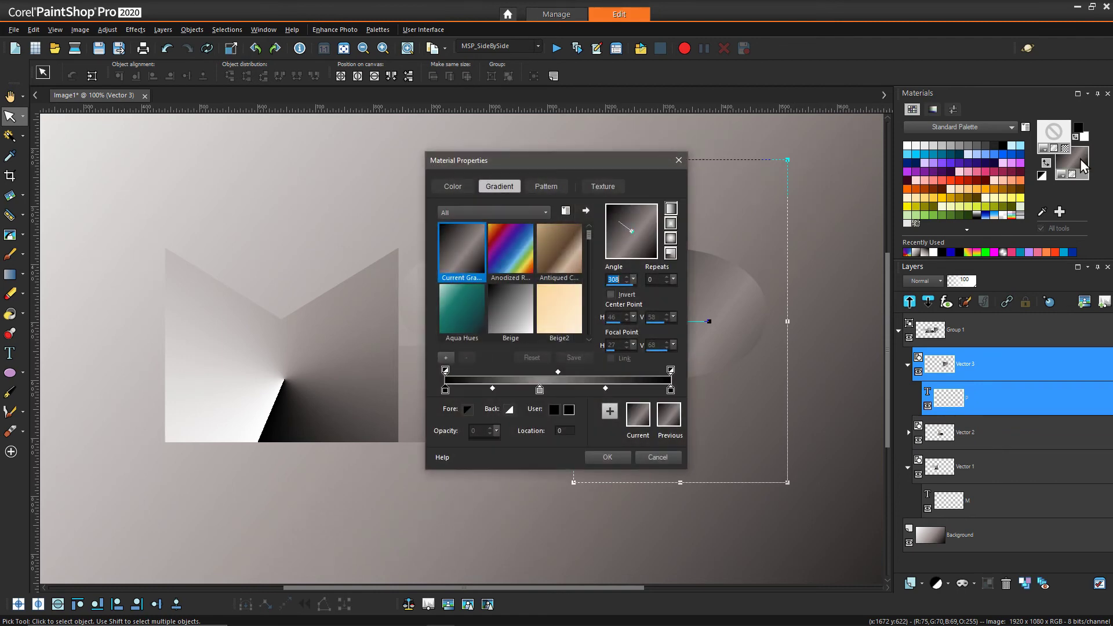
drag(564, 151, 342, 180)
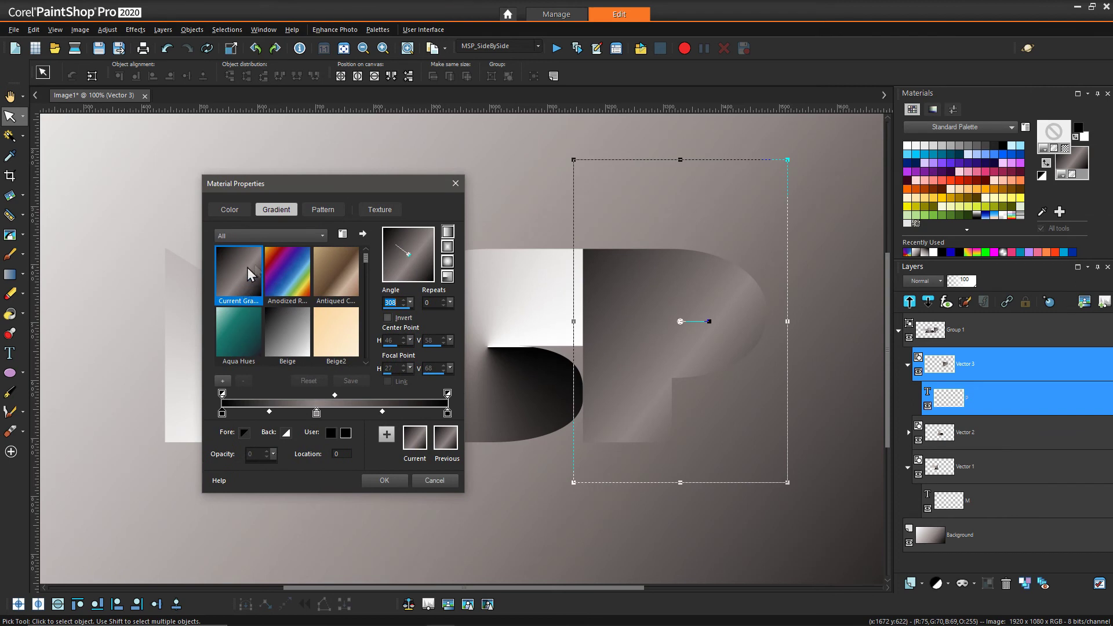
click(366, 362)
click(365, 362)
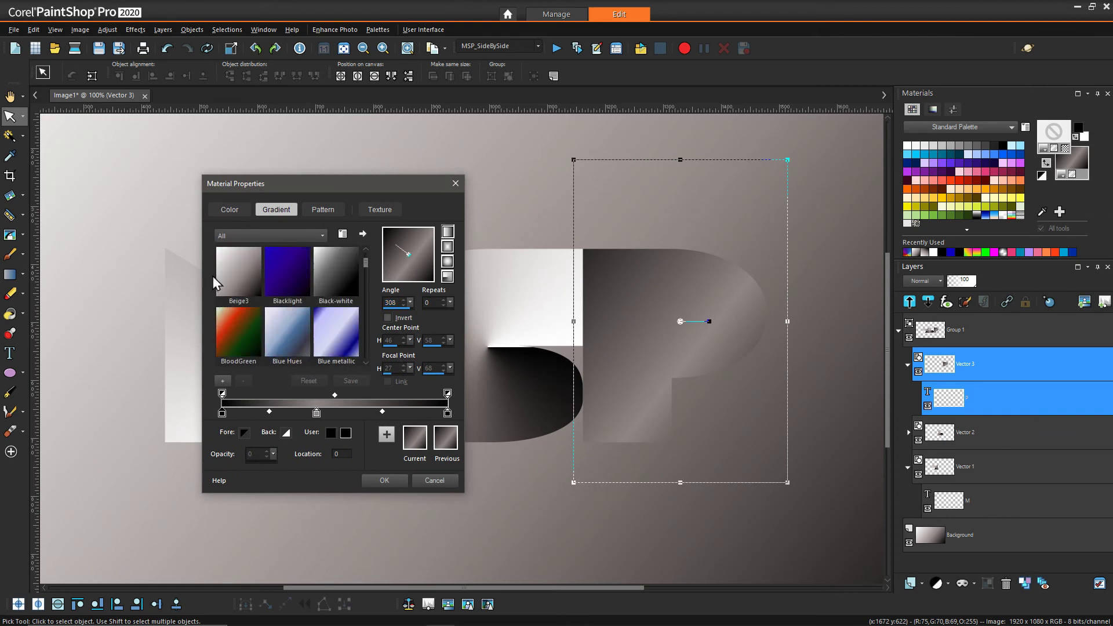
click(228, 284)
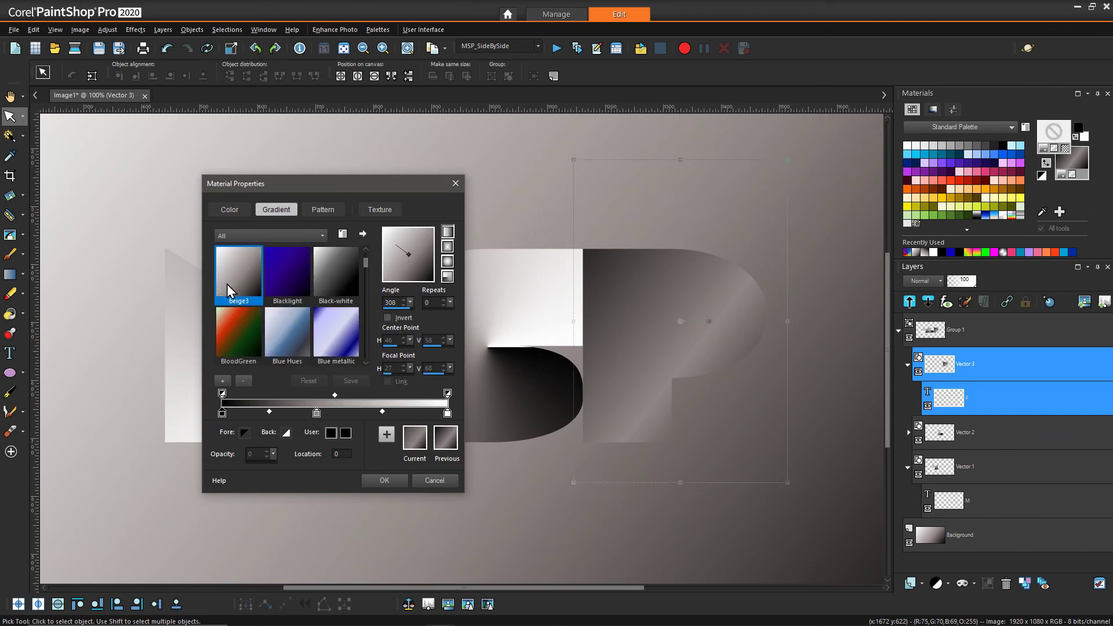
click(447, 277)
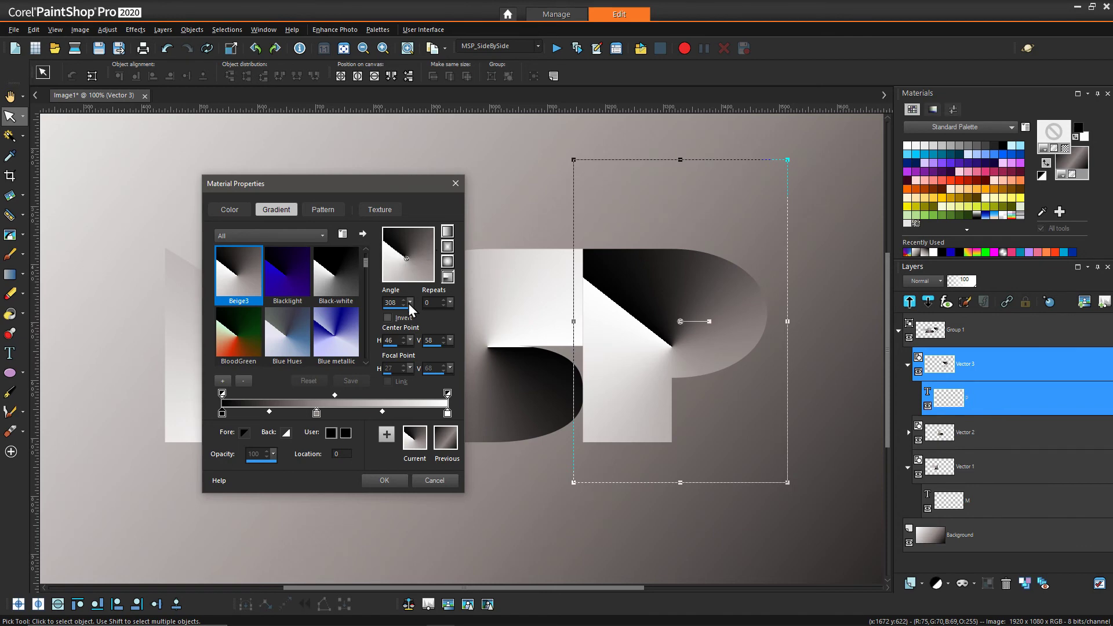
Rotate the P's gradient to about 90 and adjust its vertical centre to around 67-68
drag(410, 302, 375, 313)
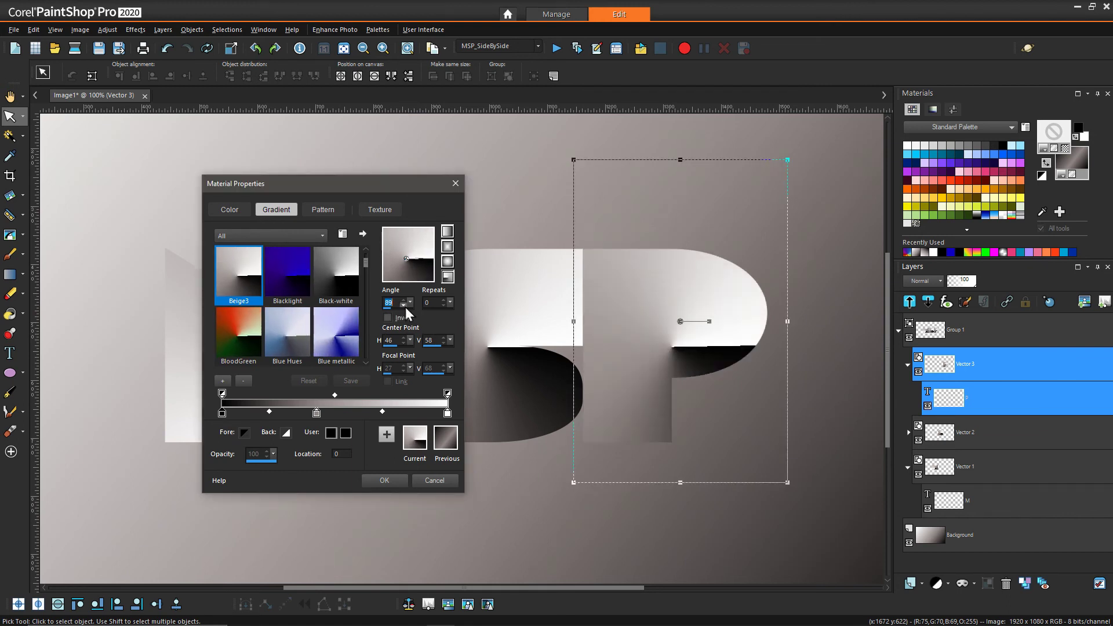
click(402, 301)
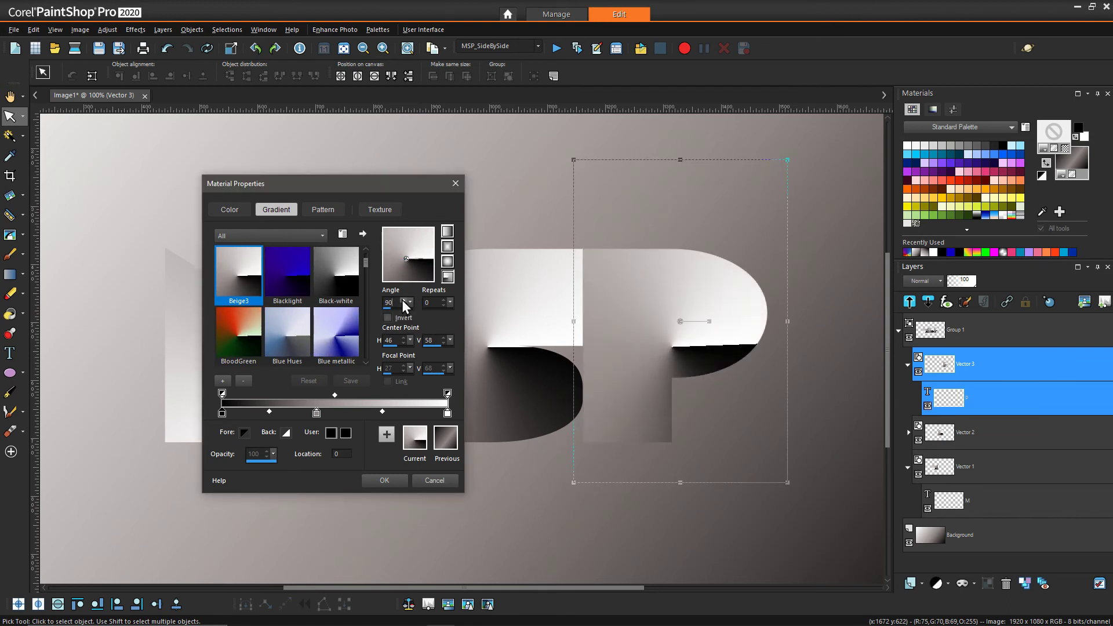
click(403, 301)
drag(406, 259, 400, 265)
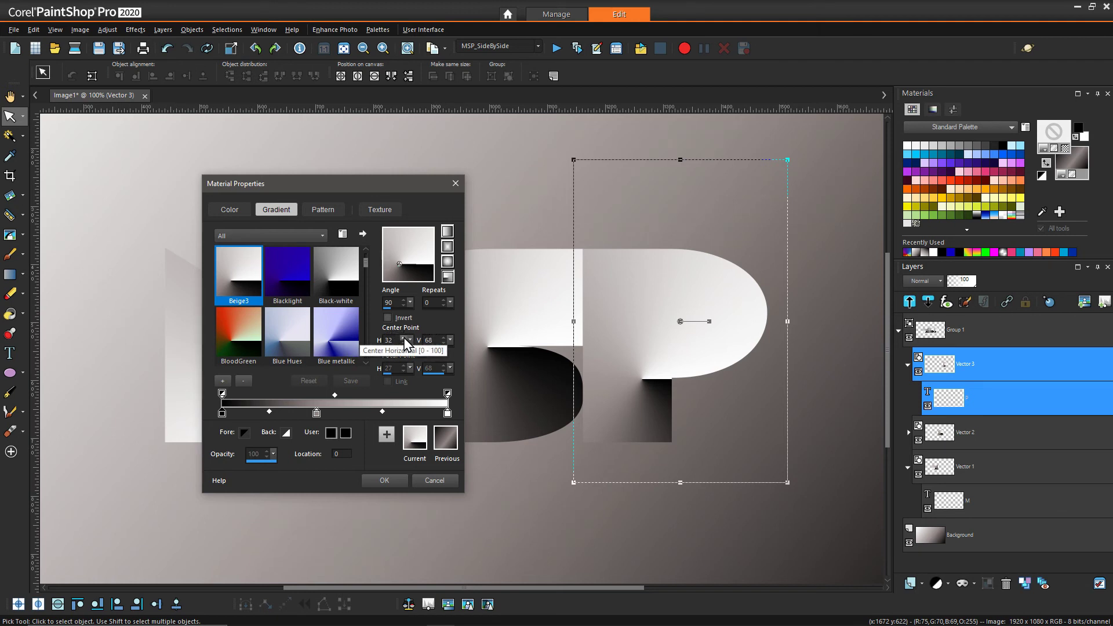
click(443, 337)
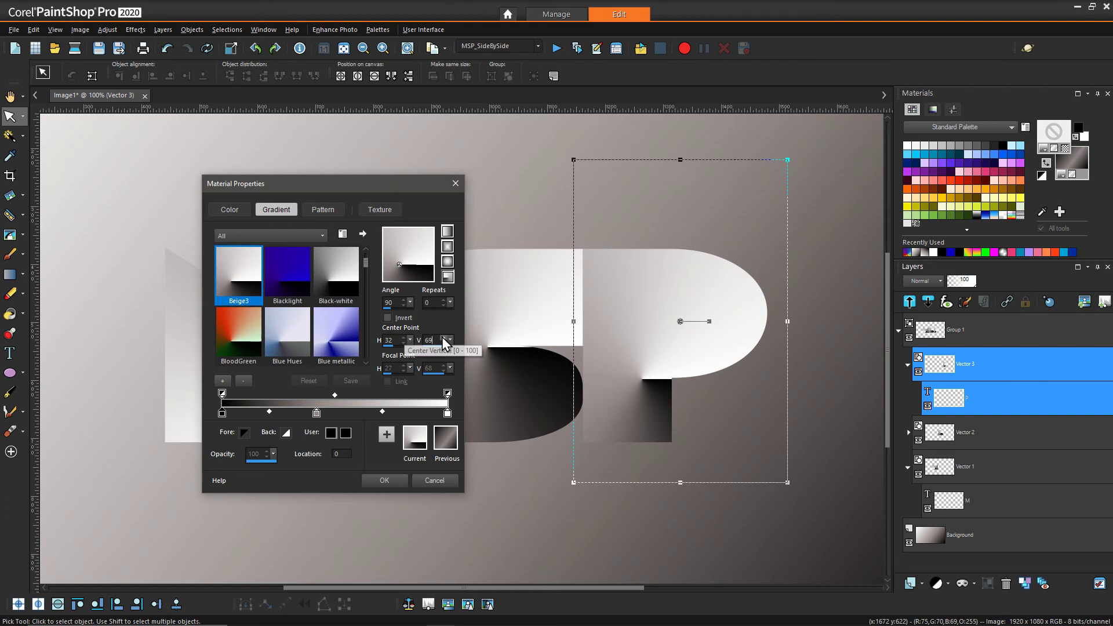
click(444, 342)
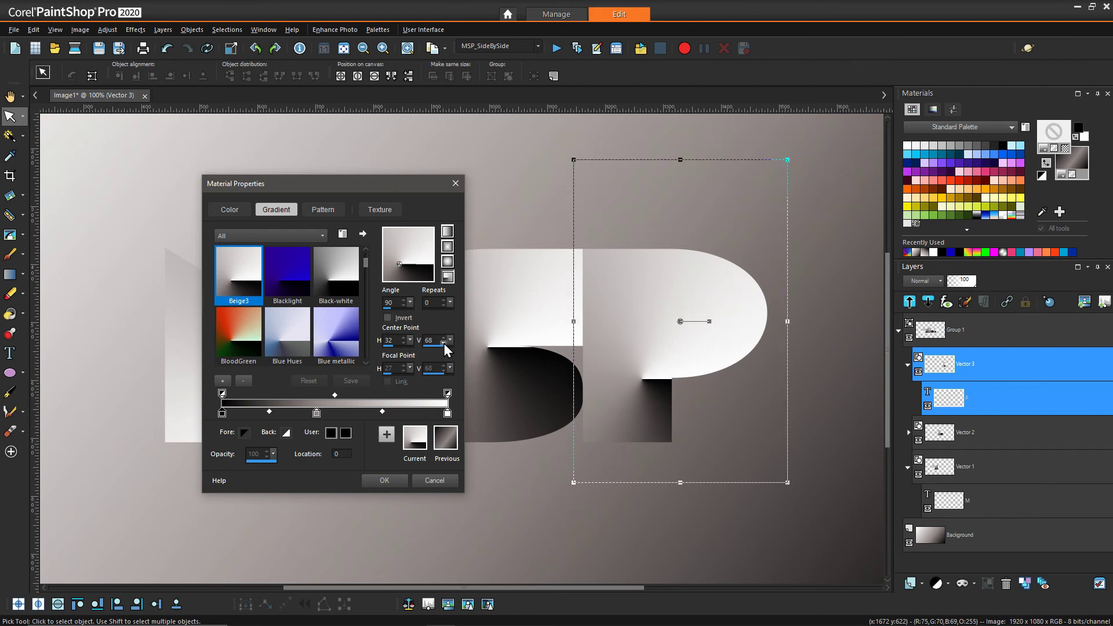
click(443, 343)
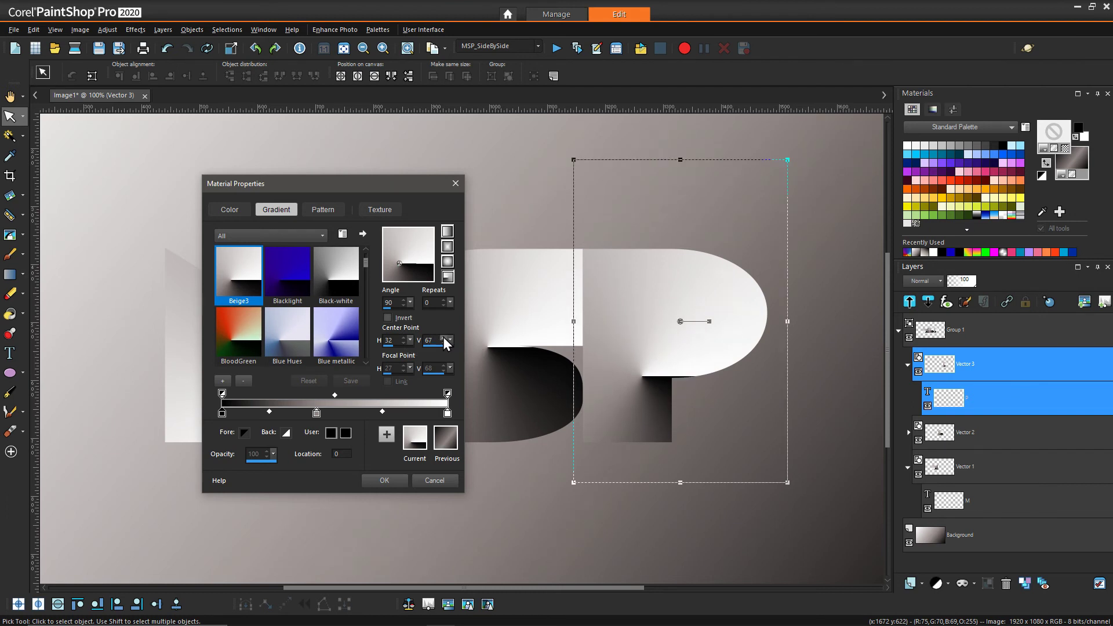
click(443, 338)
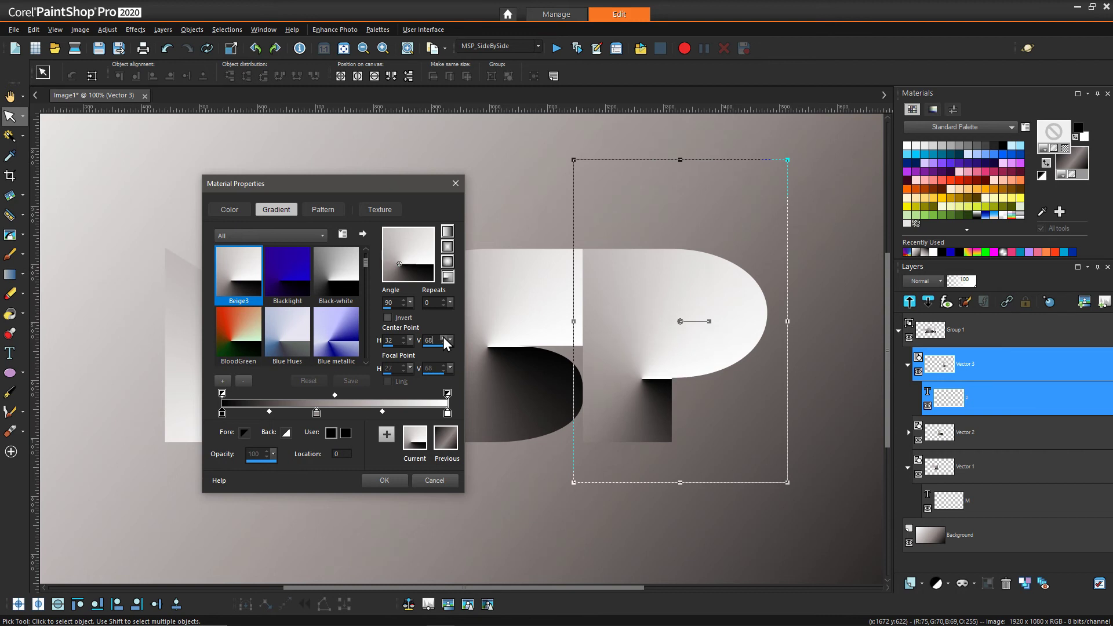
click(444, 342)
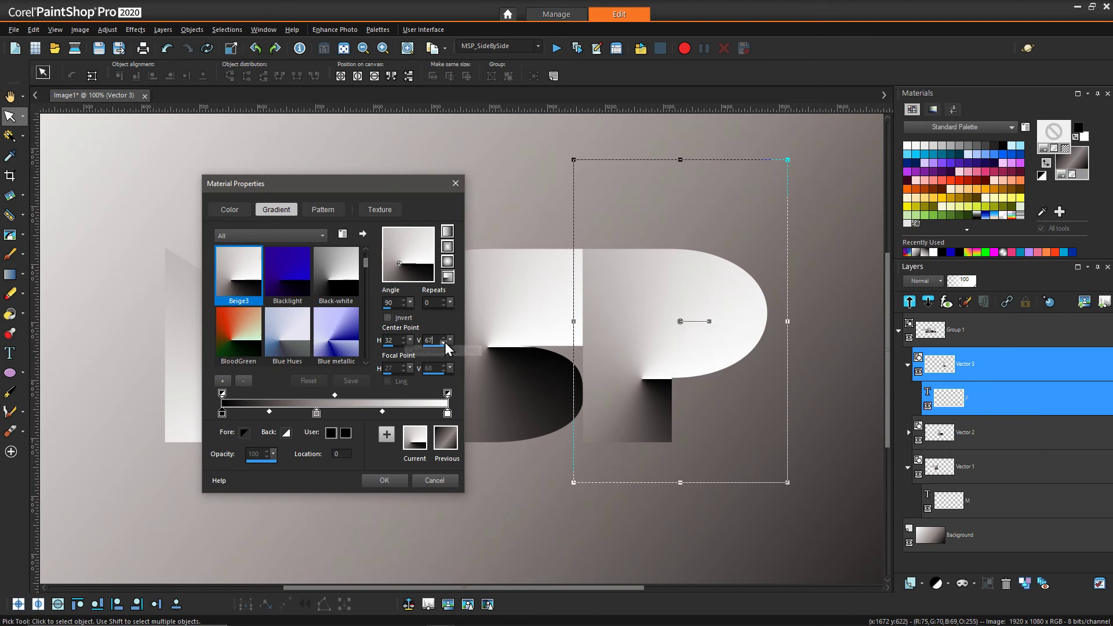
click(444, 337)
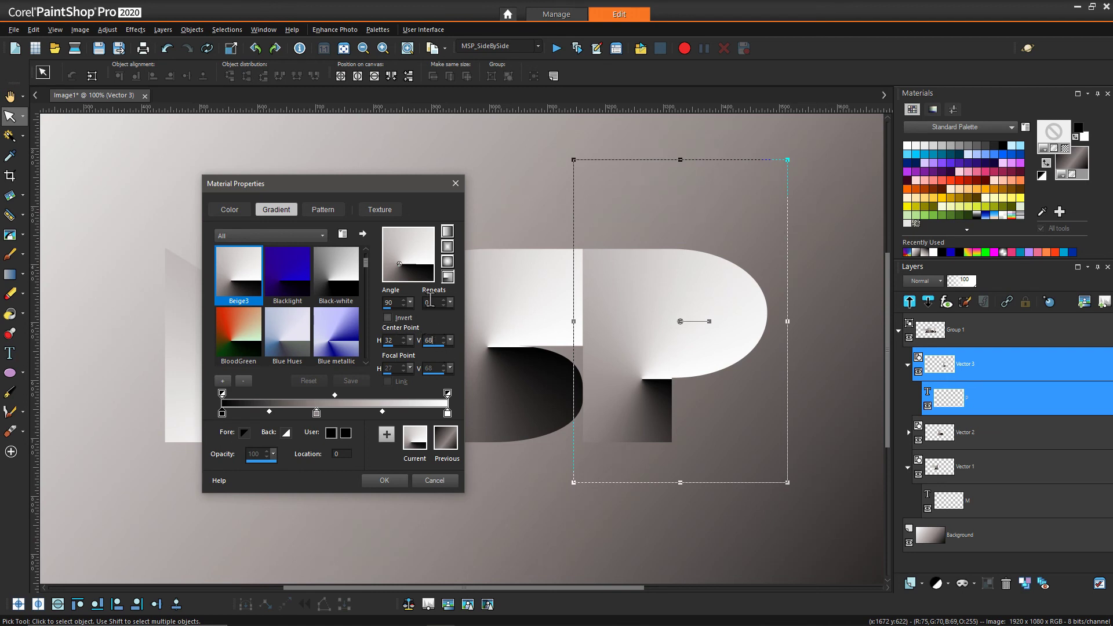
Settle the P's gradient angle at 89, apply it, and collapse the P layer group
click(405, 300)
click(405, 306)
click(405, 305)
click(382, 480)
scroll(303, 351, down, 1)
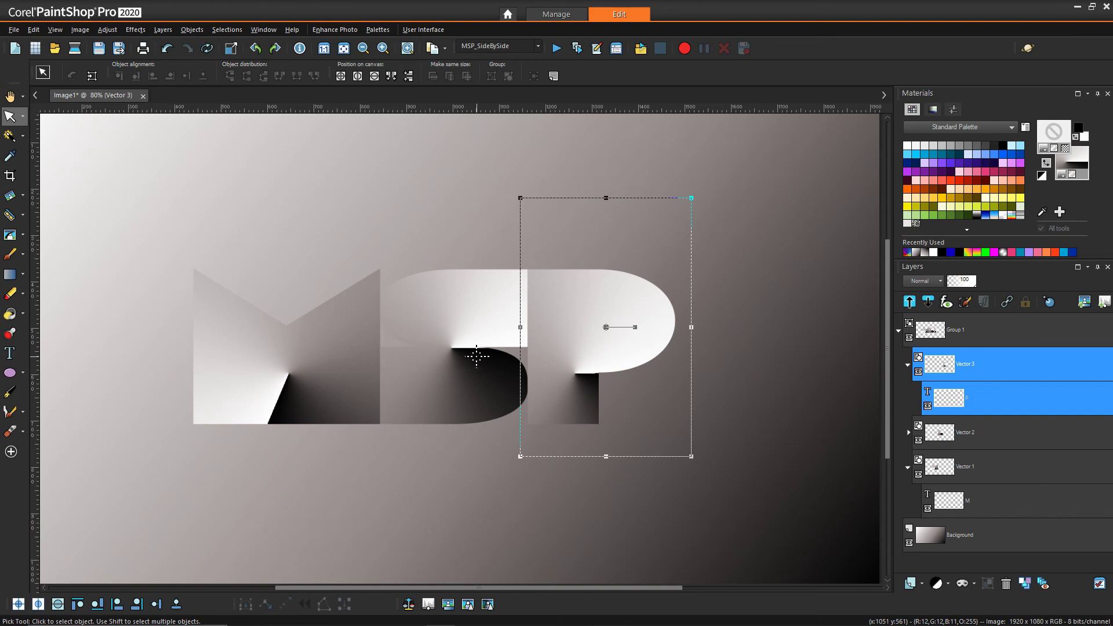
click(908, 366)
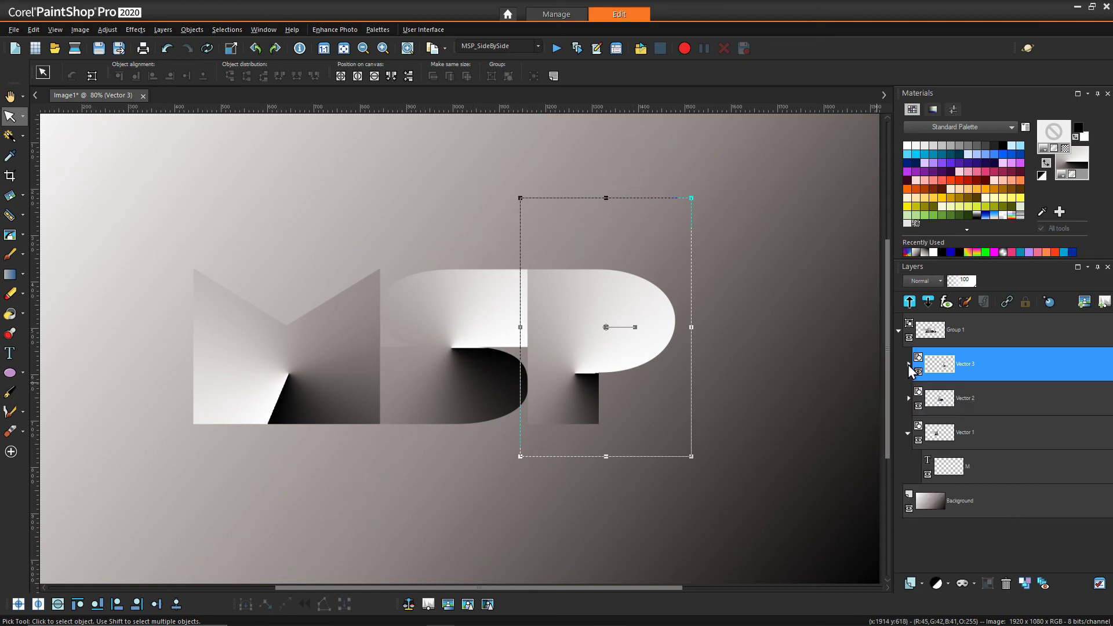
Collapse the M's Vector 1 group, select that layer, and bring up its layer styles
click(906, 434)
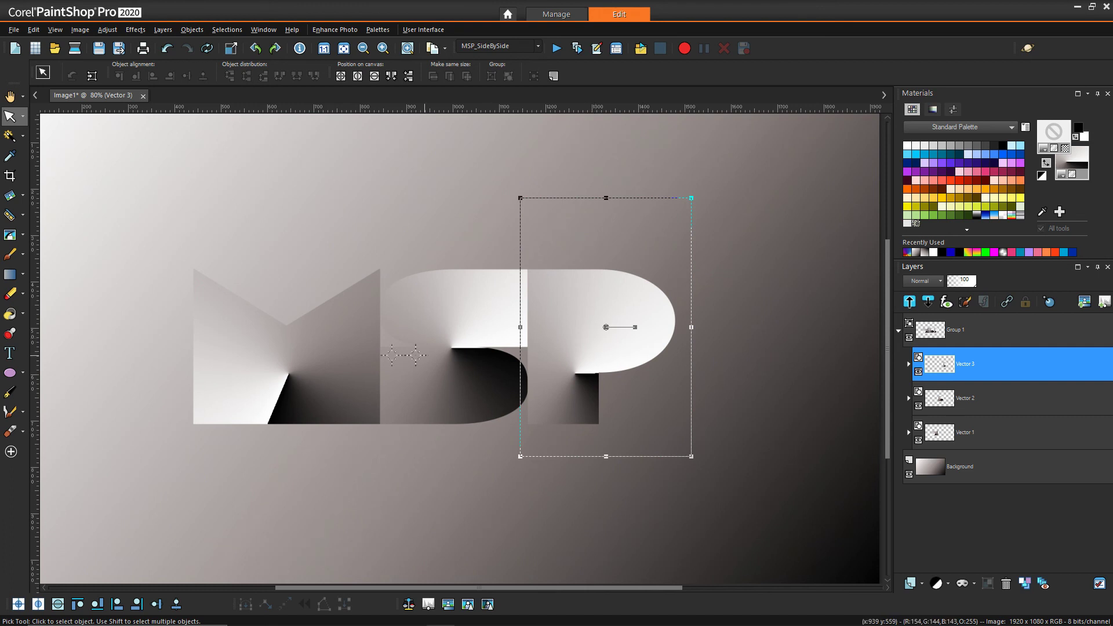
click(993, 441)
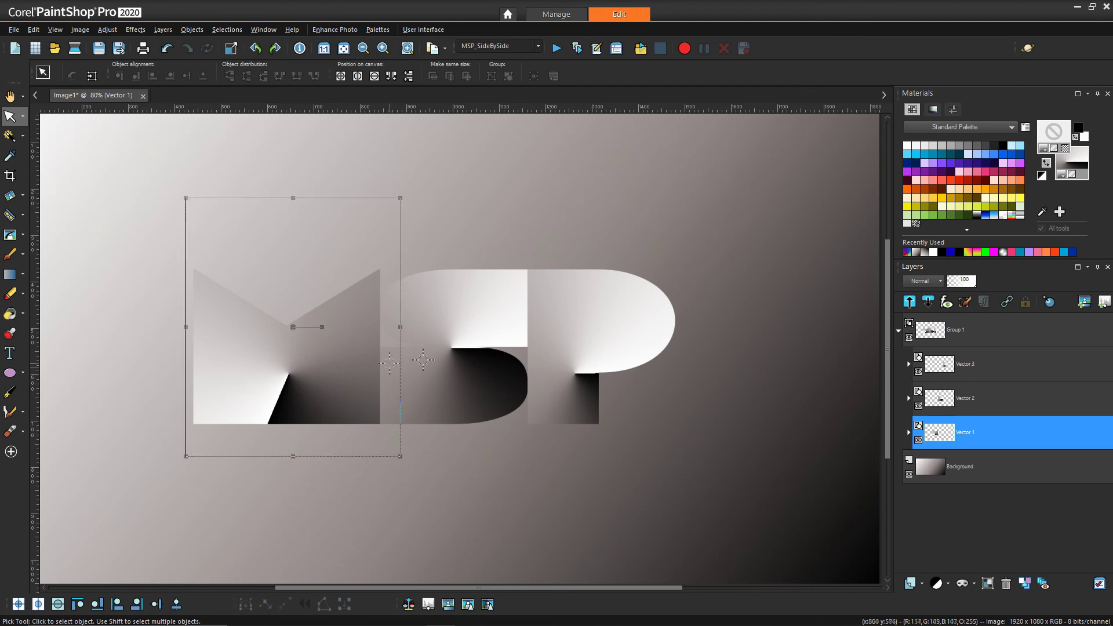
click(1050, 300)
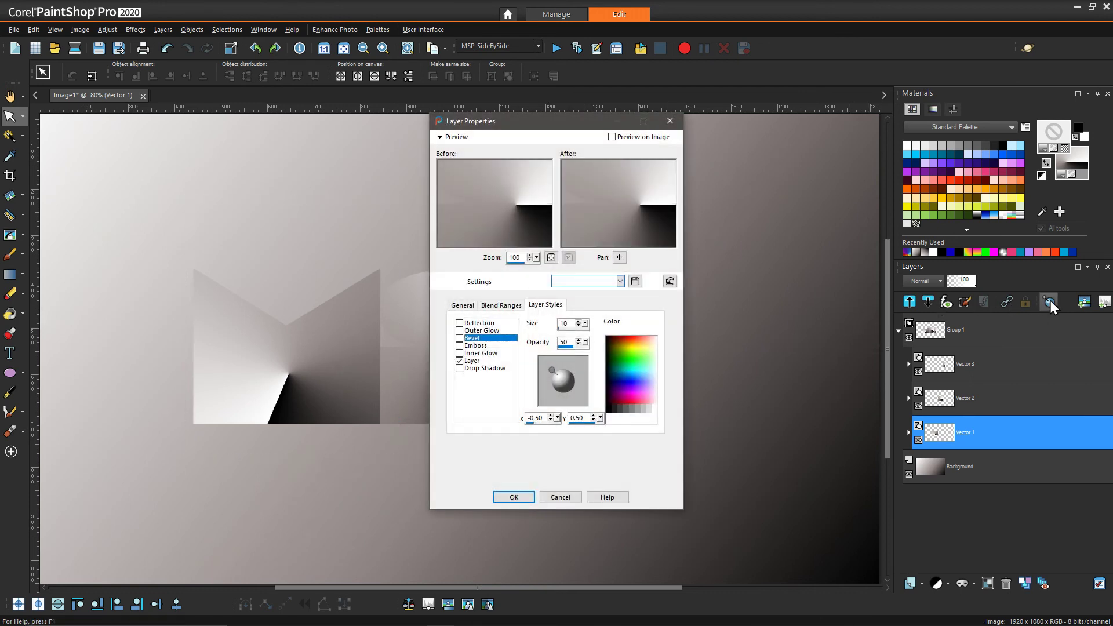
Enable a Drop Shadow on the M with preview on image, X and Y offsets 0
click(460, 369)
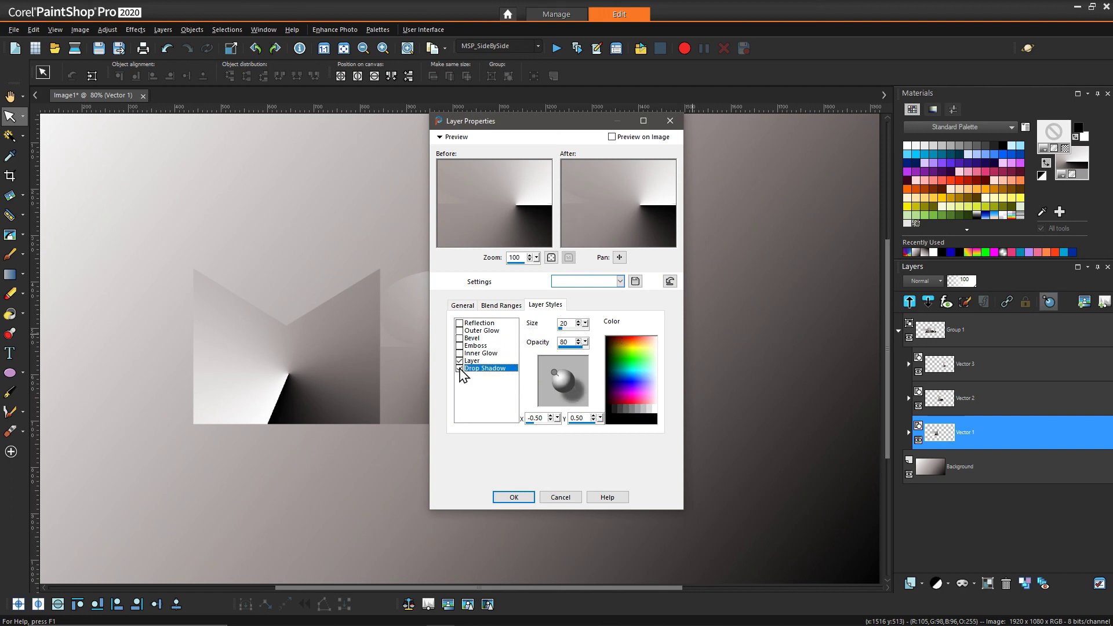
drag(545, 120, 585, 125)
click(652, 142)
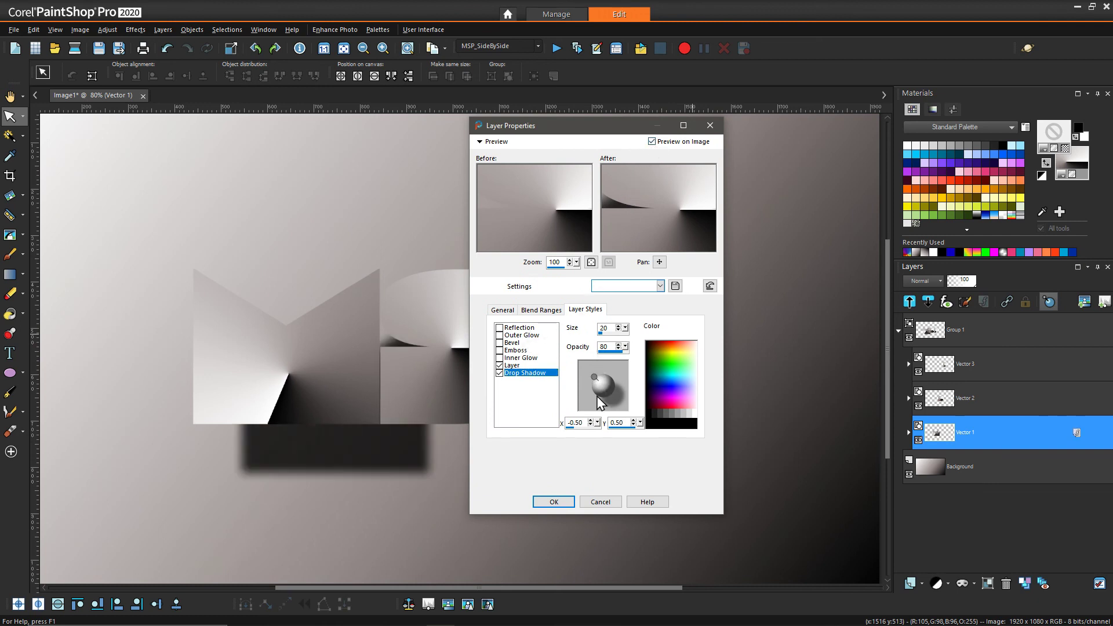
drag(583, 423, 539, 435)
text(0)
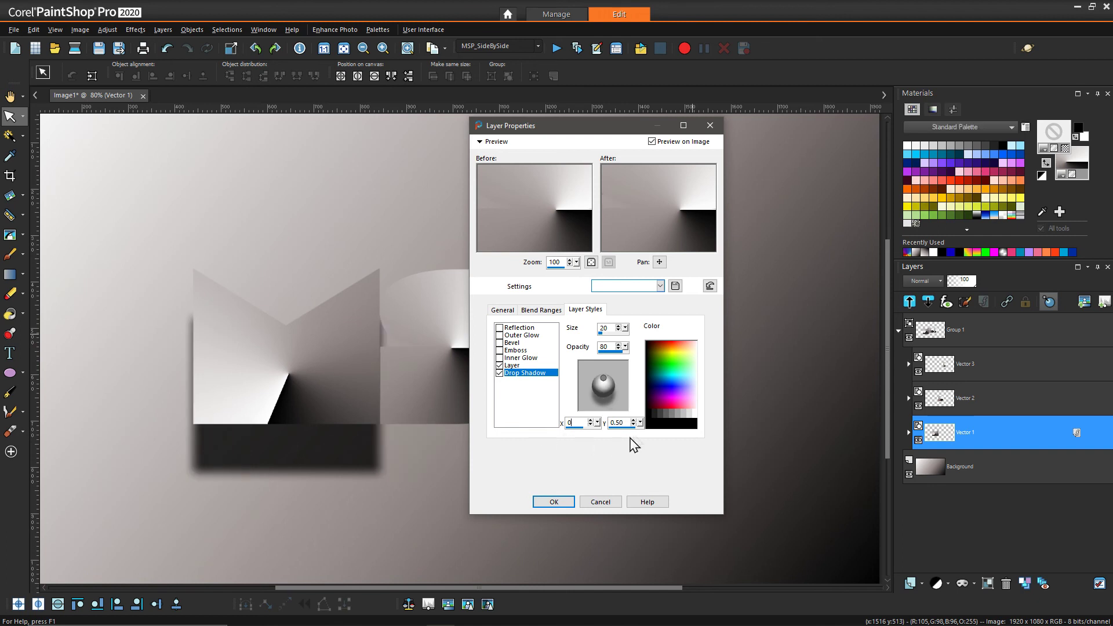
drag(626, 423, 605, 428)
text(0)
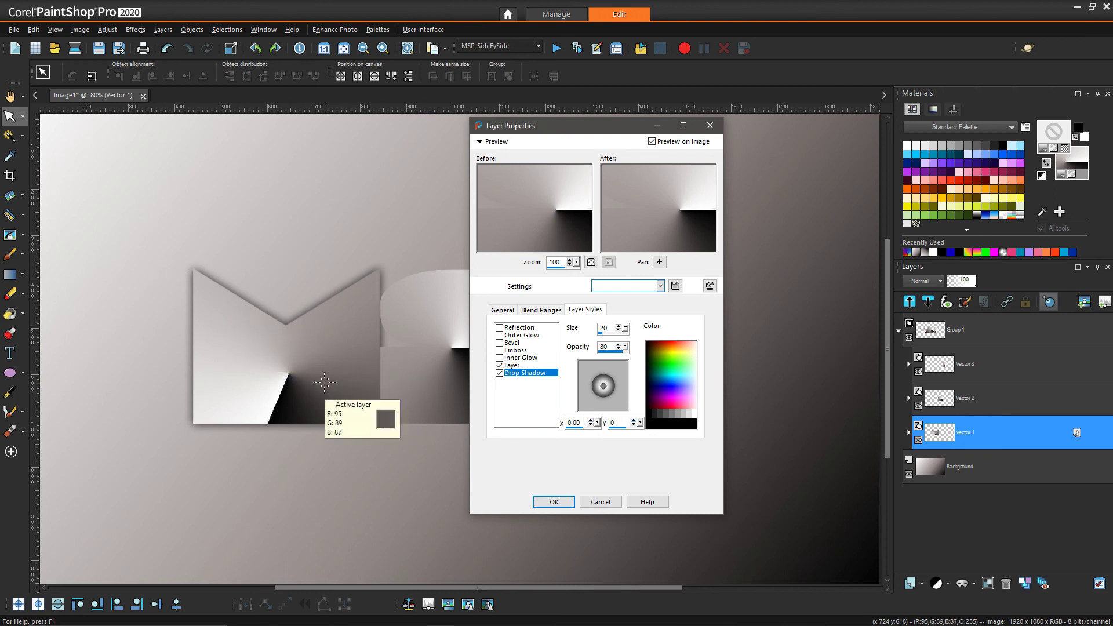
Enlarge the shadow size, lower its opacity to 58, and apply the style
click(618, 326)
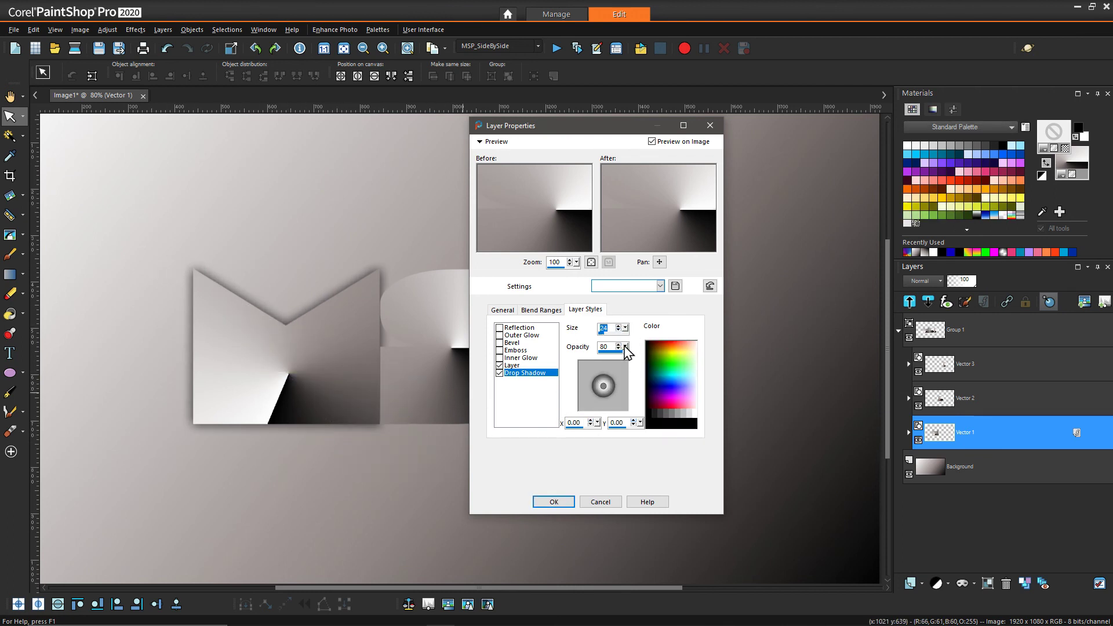
drag(625, 346, 632, 357)
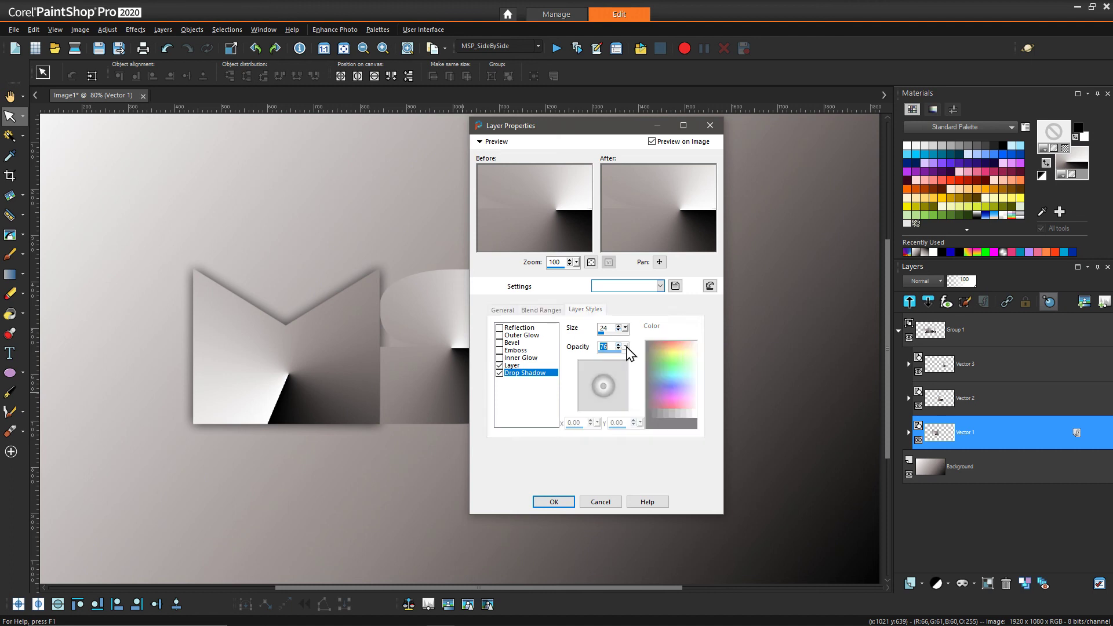
drag(625, 348, 645, 374)
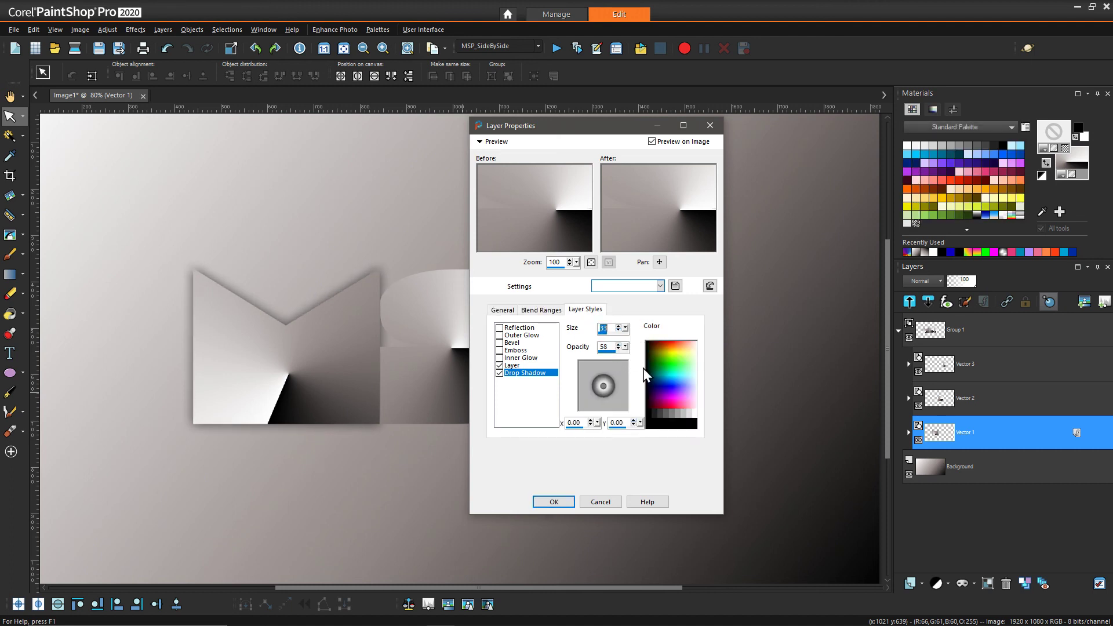
click(561, 507)
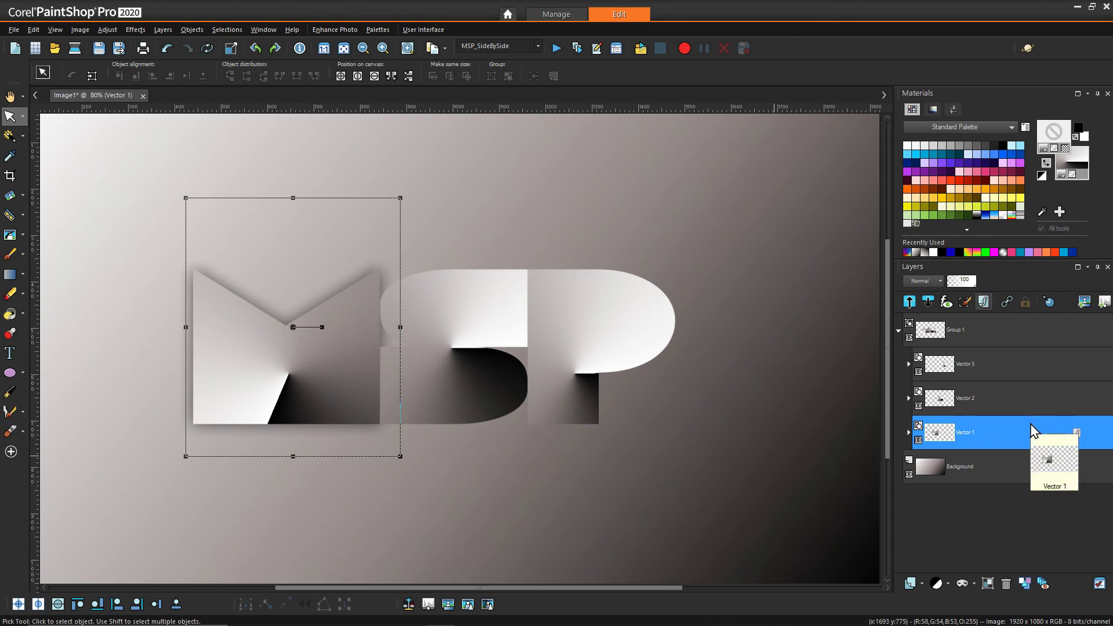
Copy the M layer's drop shadow style and paste it onto the S and P layers
right_click(1025, 423)
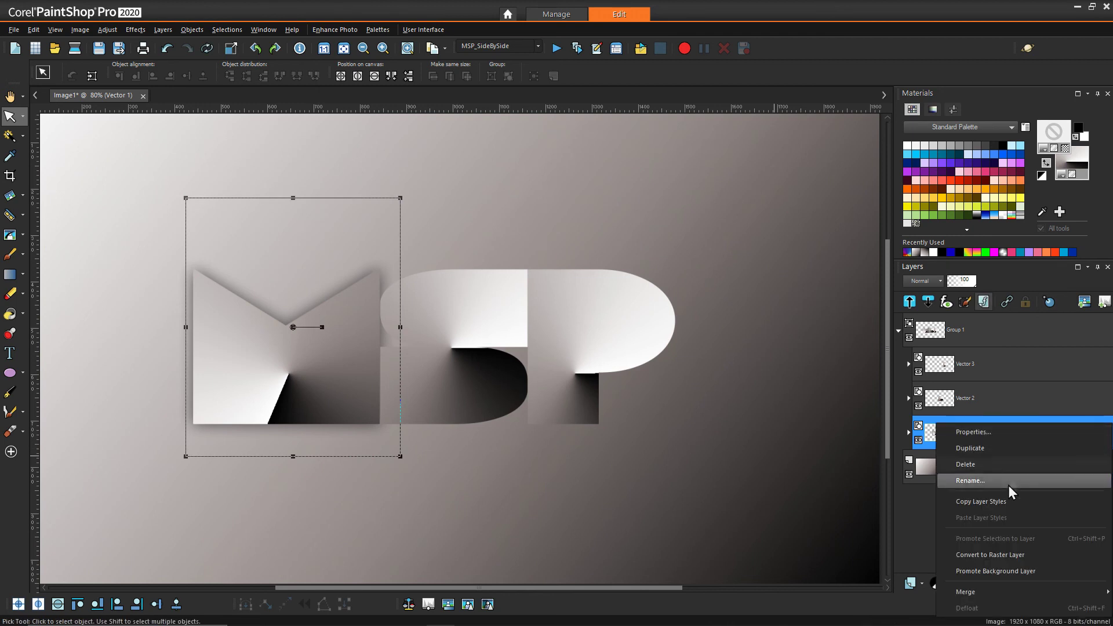
click(1005, 501)
click(1000, 396)
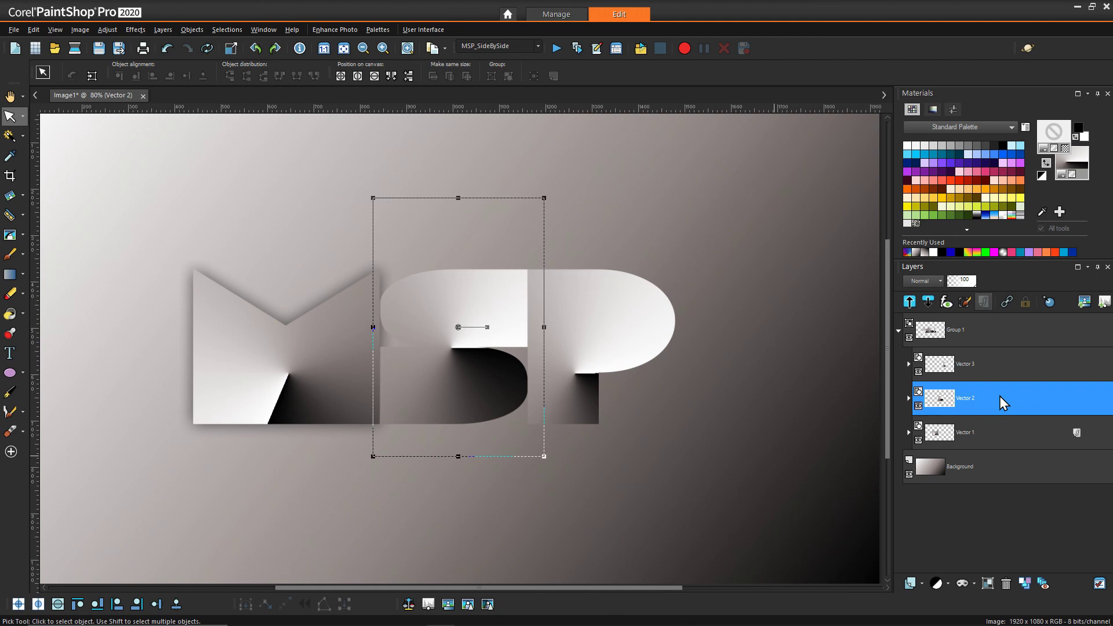
right_click(1000, 396)
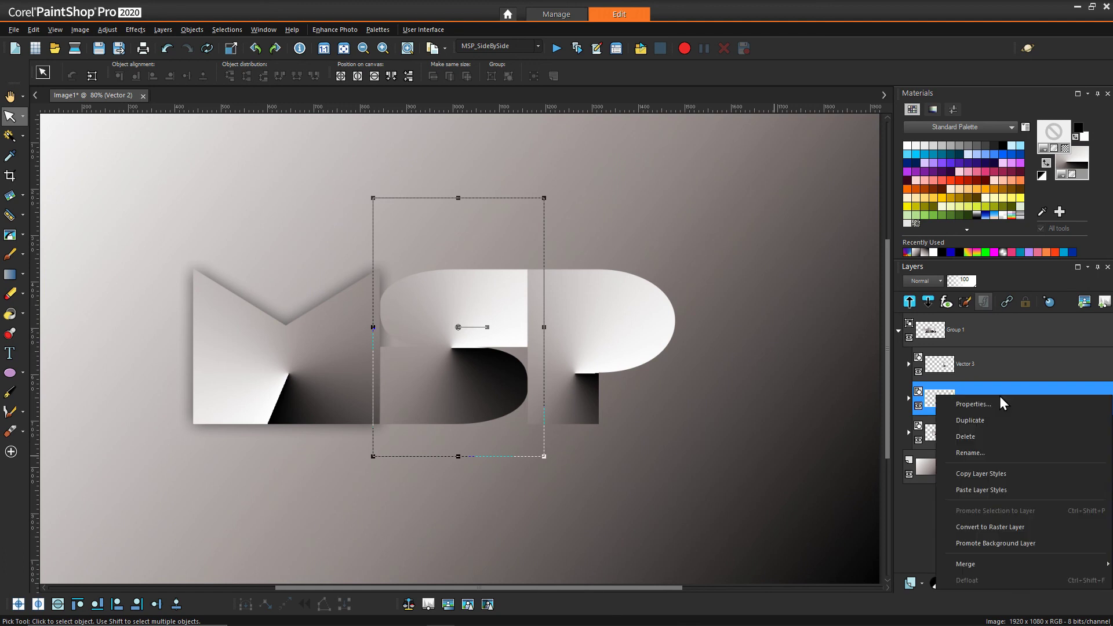
click(1005, 489)
click(1018, 360)
right_click(1017, 359)
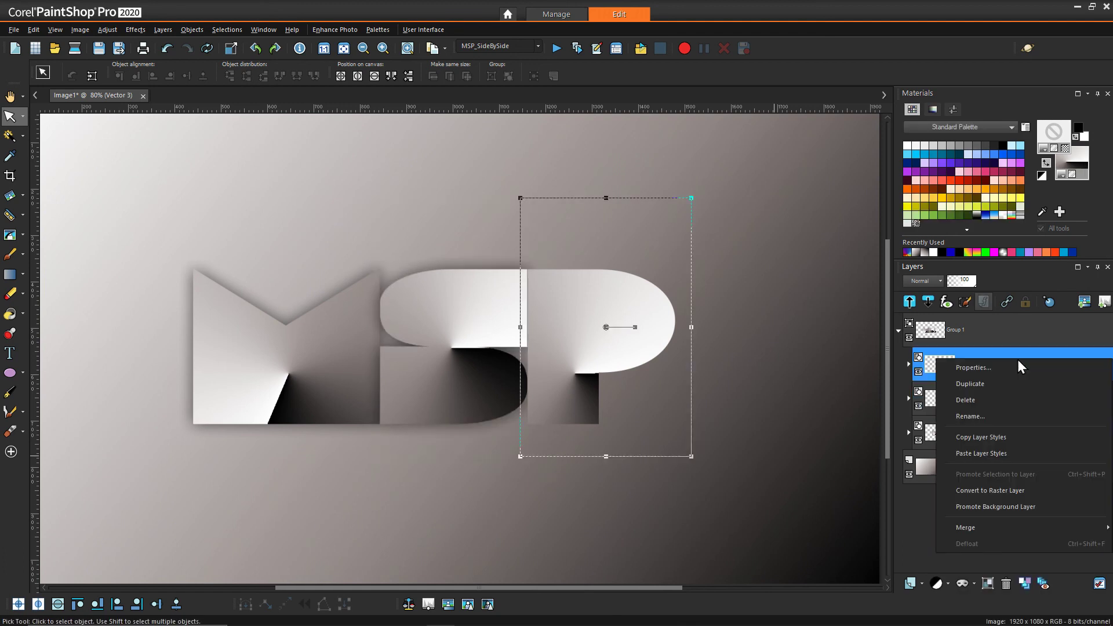
click(1014, 456)
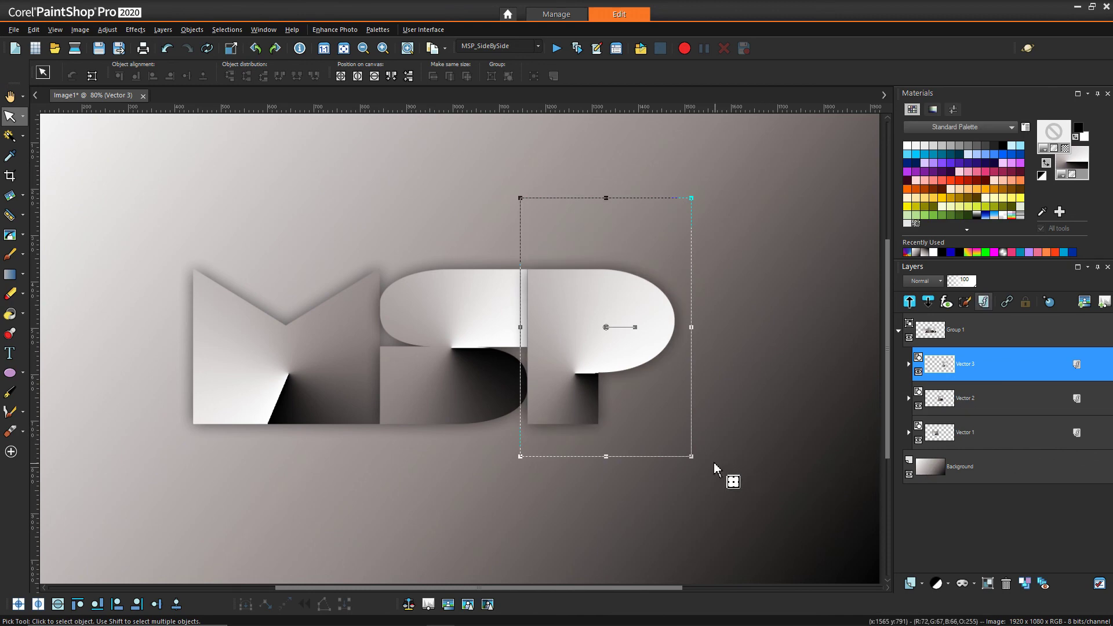
key(a)
scroll(718, 469, down, 1)
Select Group 1, enlarge the MSP lettering from its corner, and centre it on the canvas
click(899, 330)
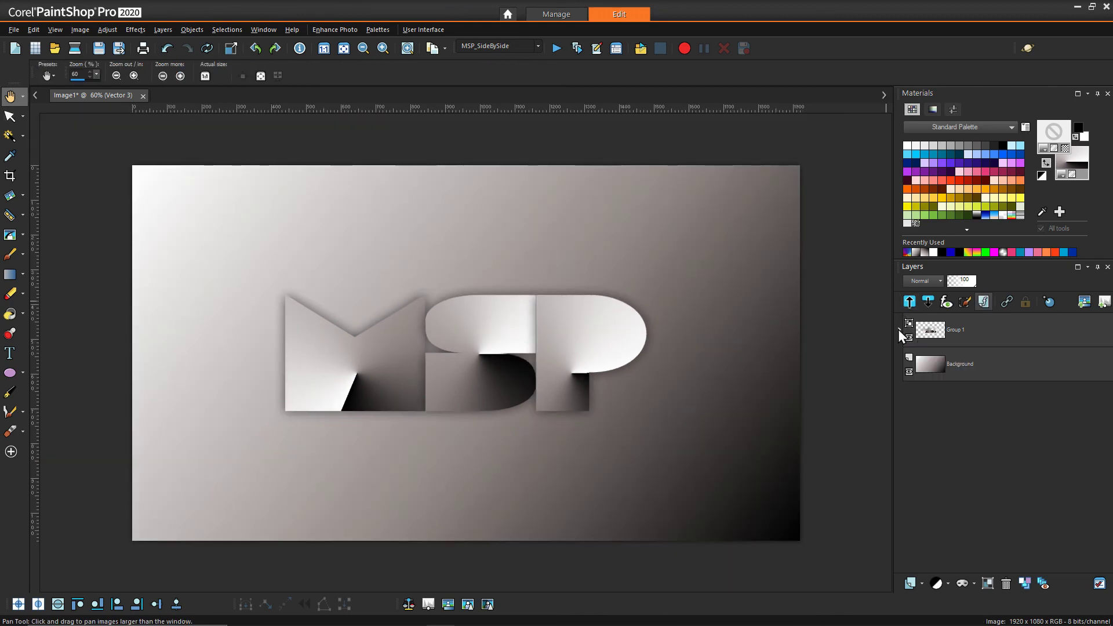
click(945, 334)
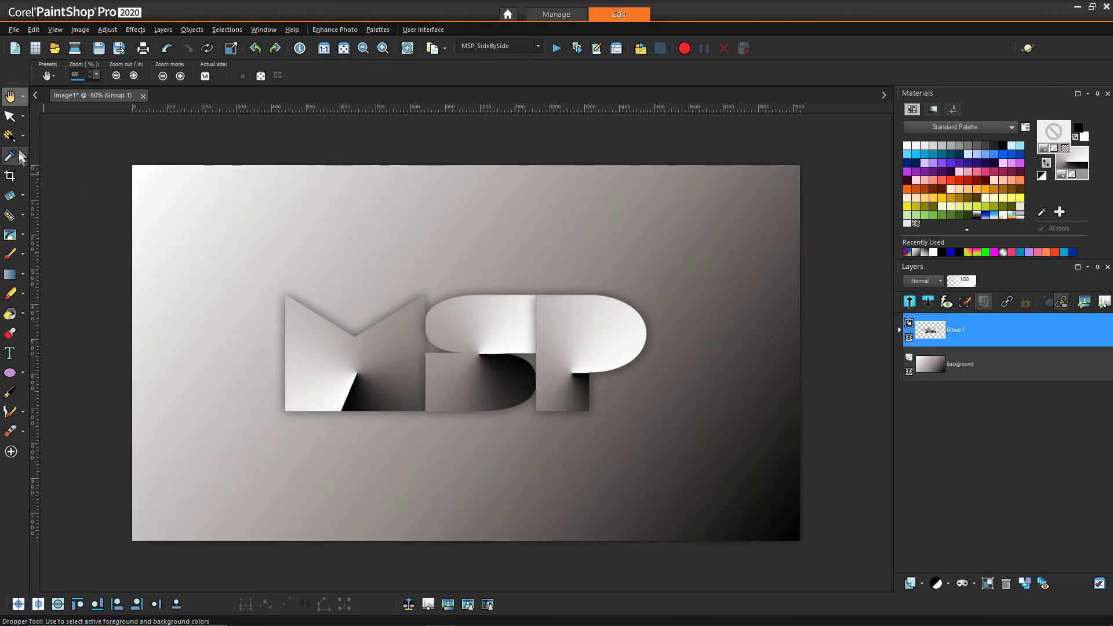
click(10, 115)
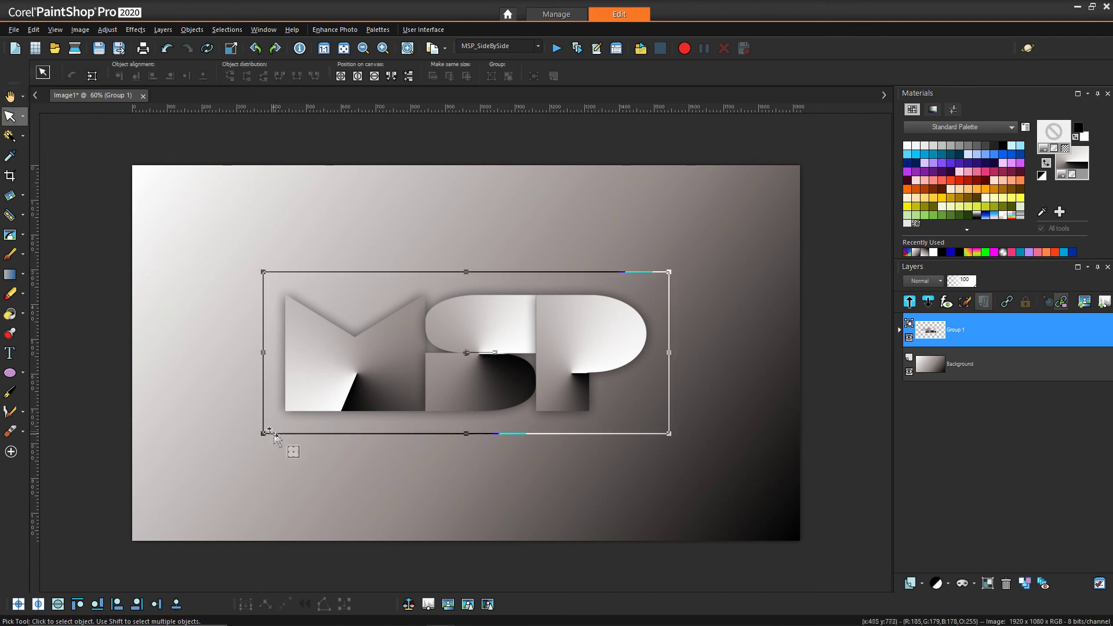
drag(264, 434, 174, 528)
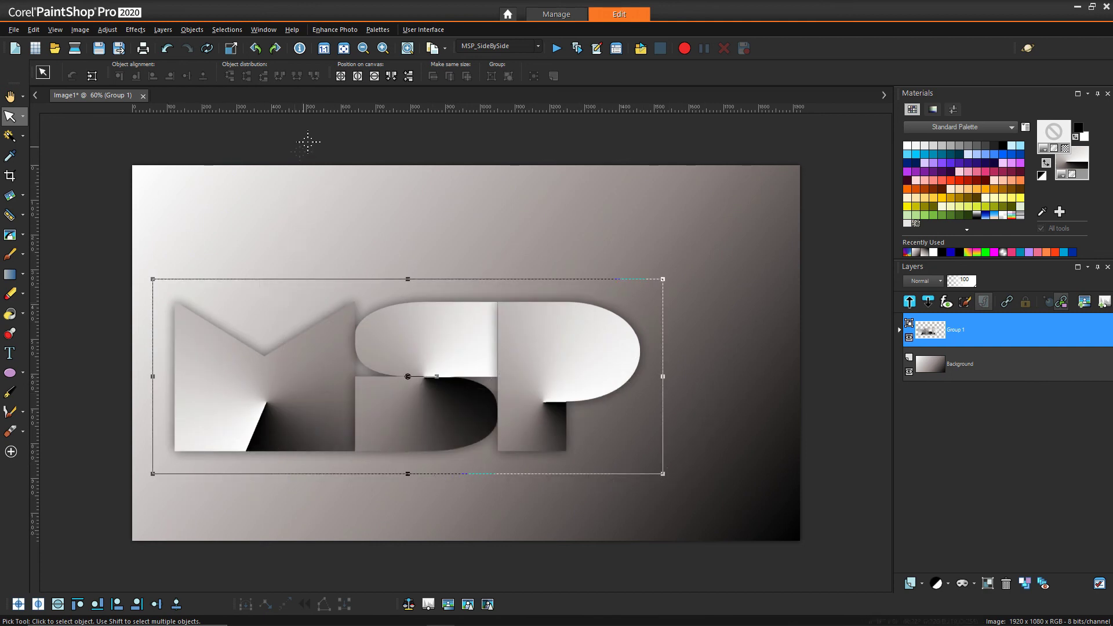
click(341, 76)
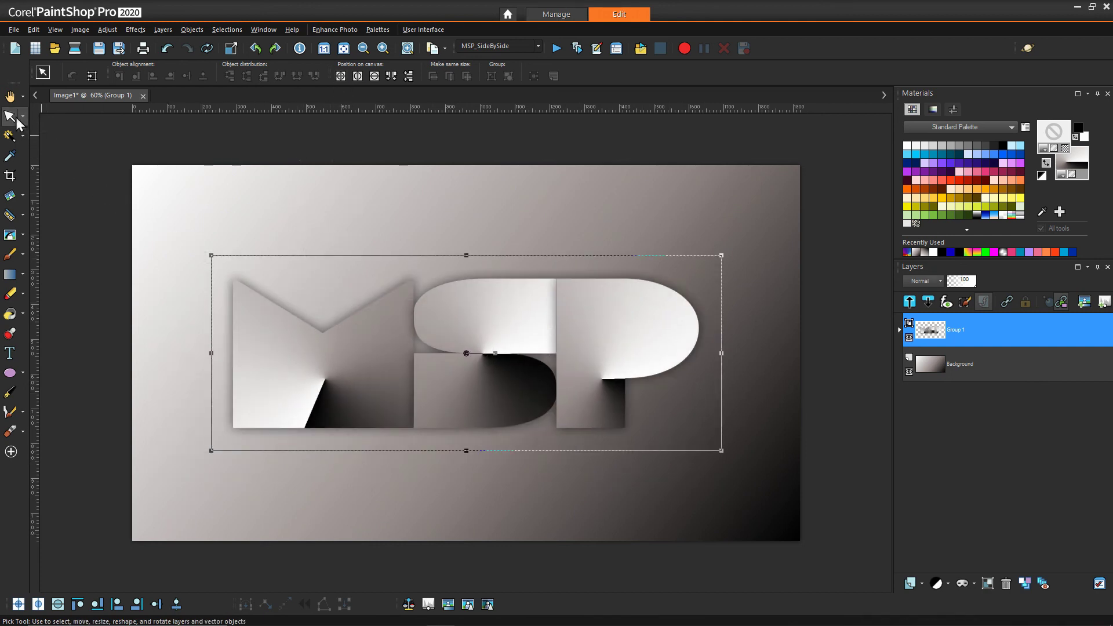
click(10, 96)
scroll(397, 324, up, 2)
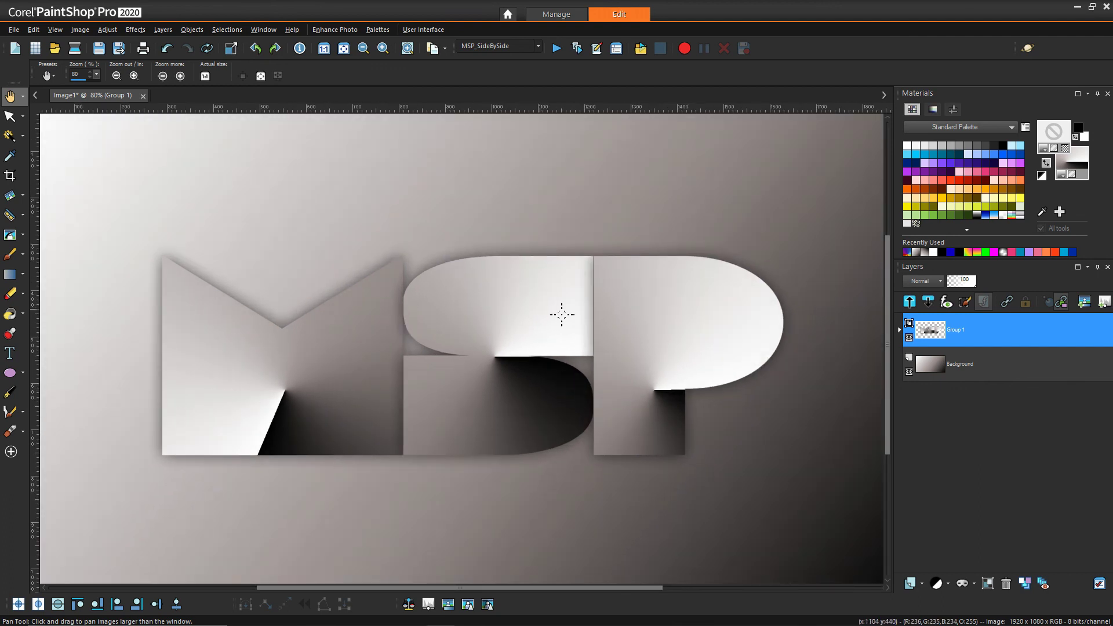
scroll(264, 367, down, 1)
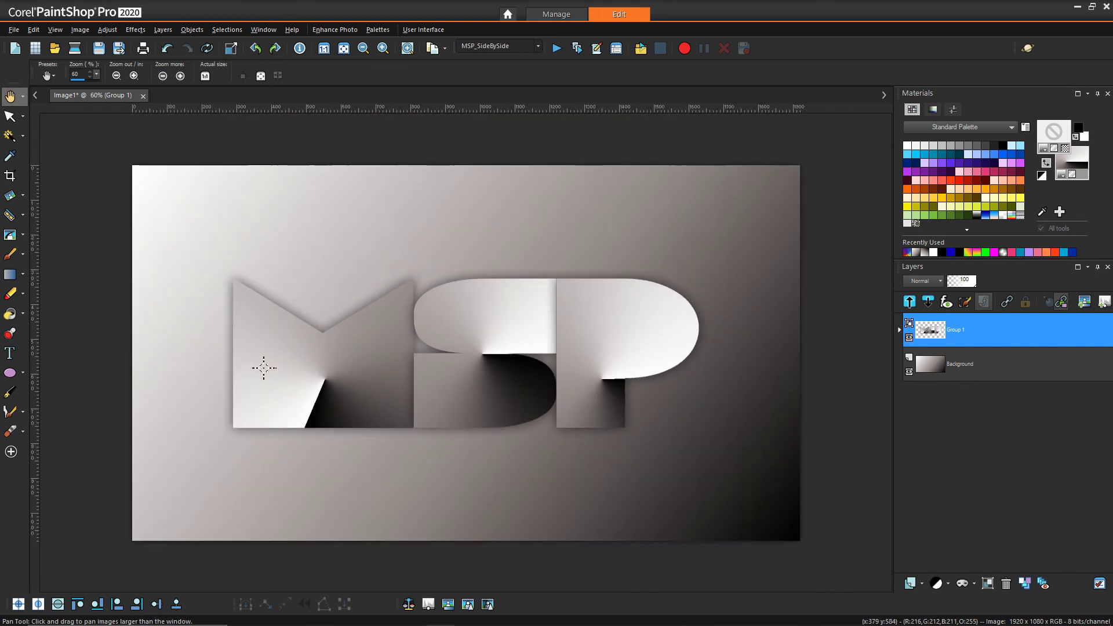